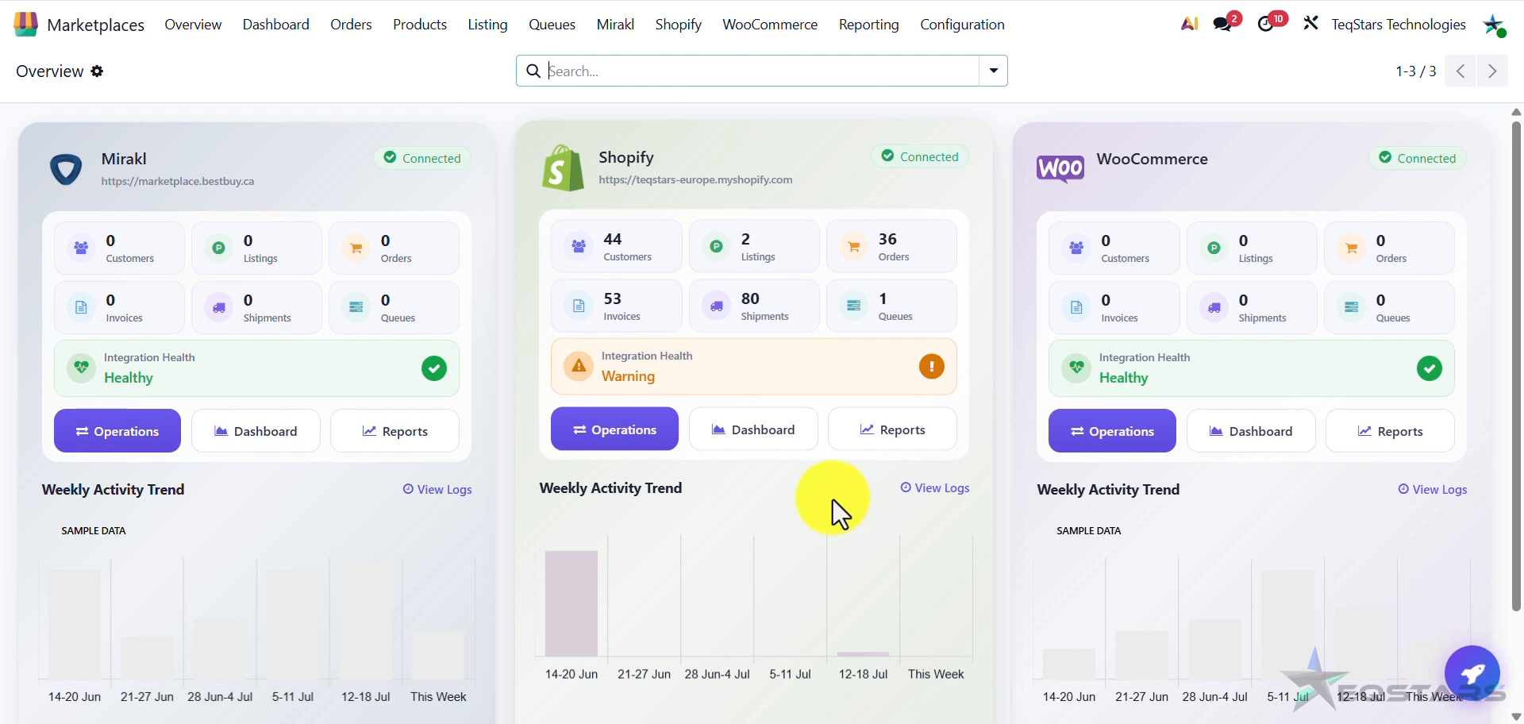
Step: Review the Shopify marketplace's import and export operations, including Import Orders, and close the operations dialog without processing anything
{"action": "left_click", "coordinate": [639, 443]}
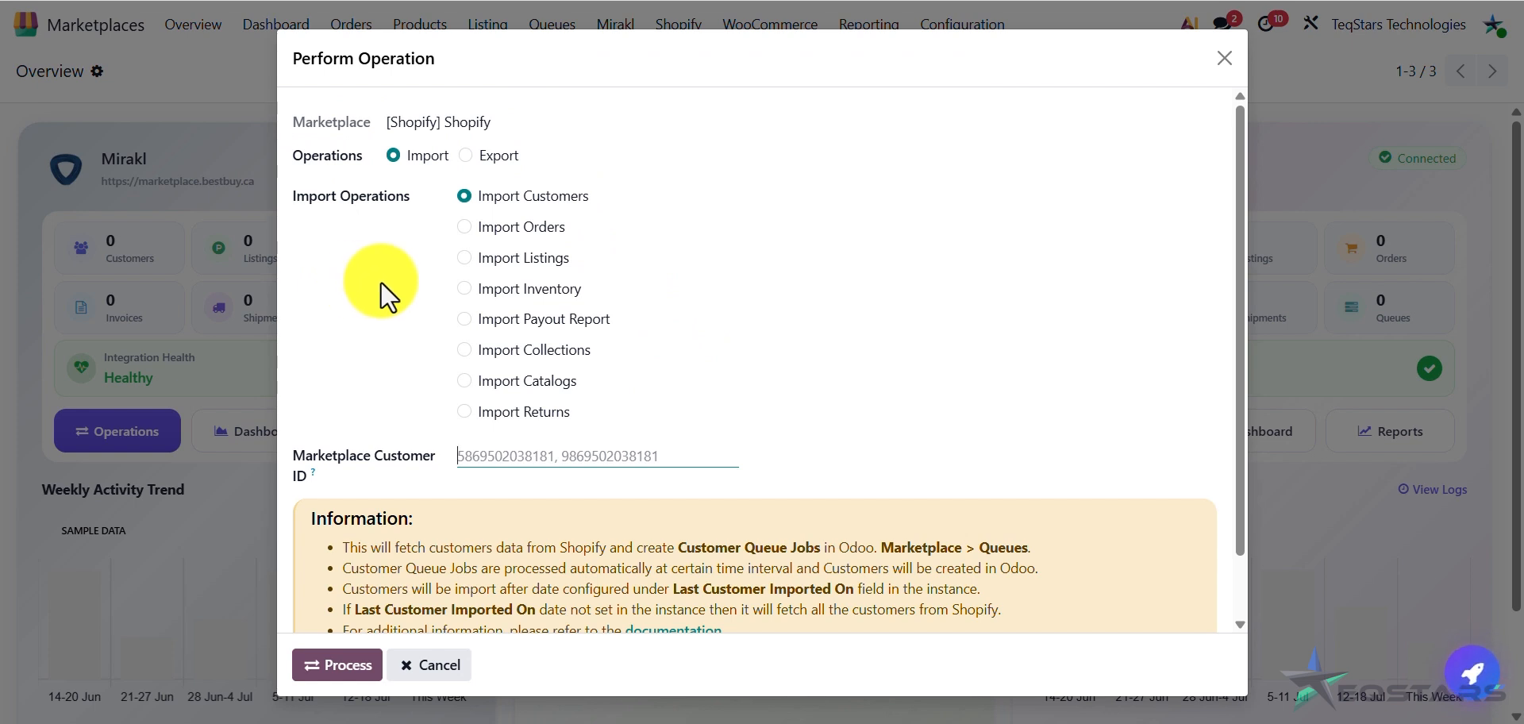
{"action": "left_click", "coordinate": [516, 236]}
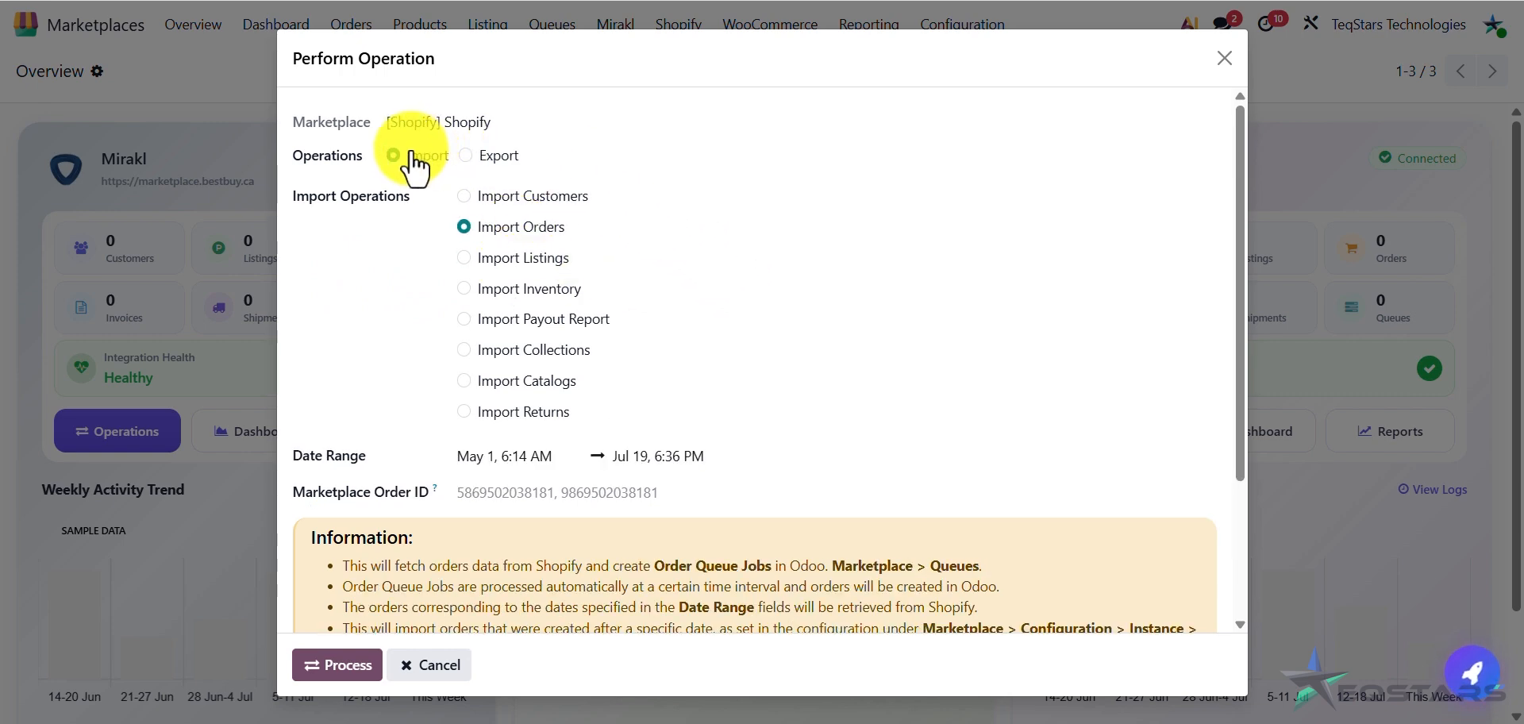
{"action": "left_click_drag", "start_coordinate": [415, 159], "coordinate": [437, 163]}
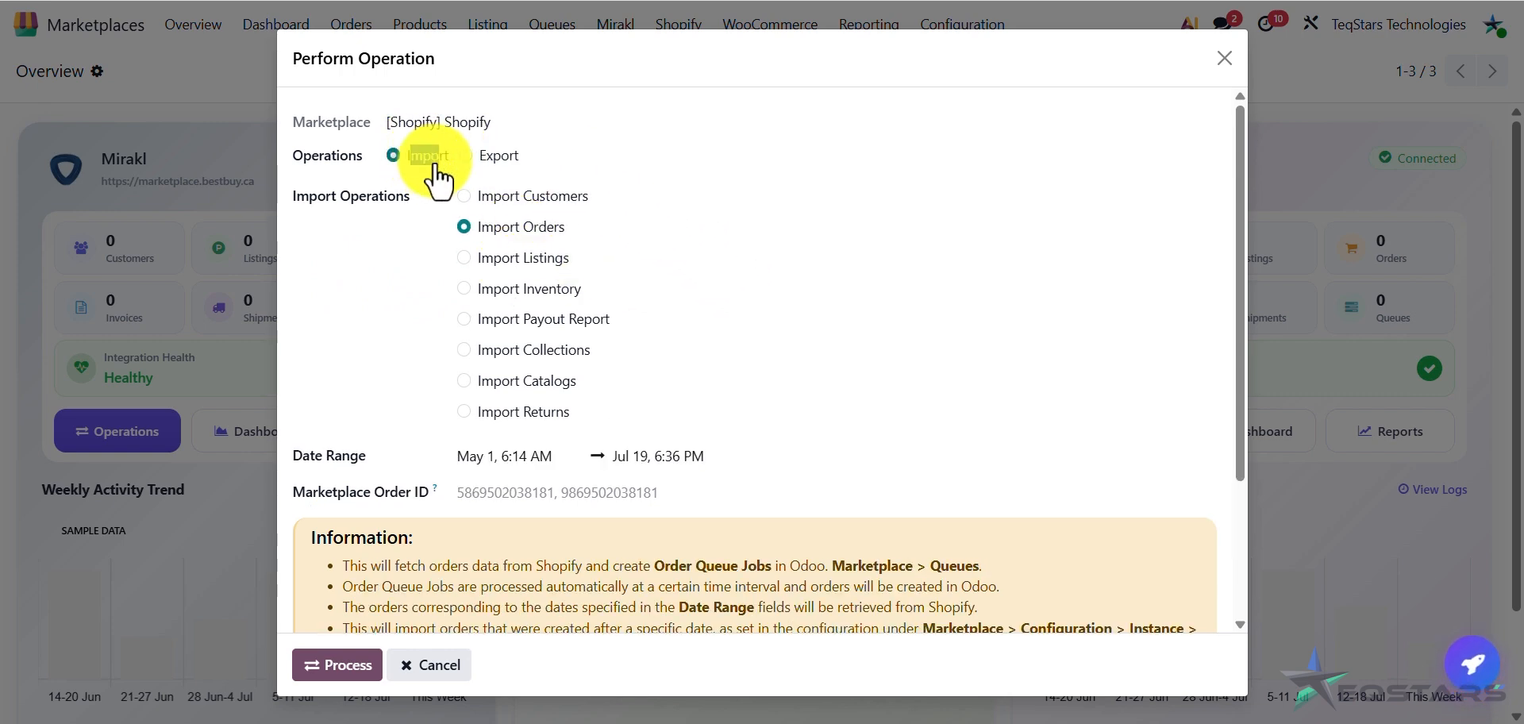
{"action": "left_click", "coordinate": [492, 155]}
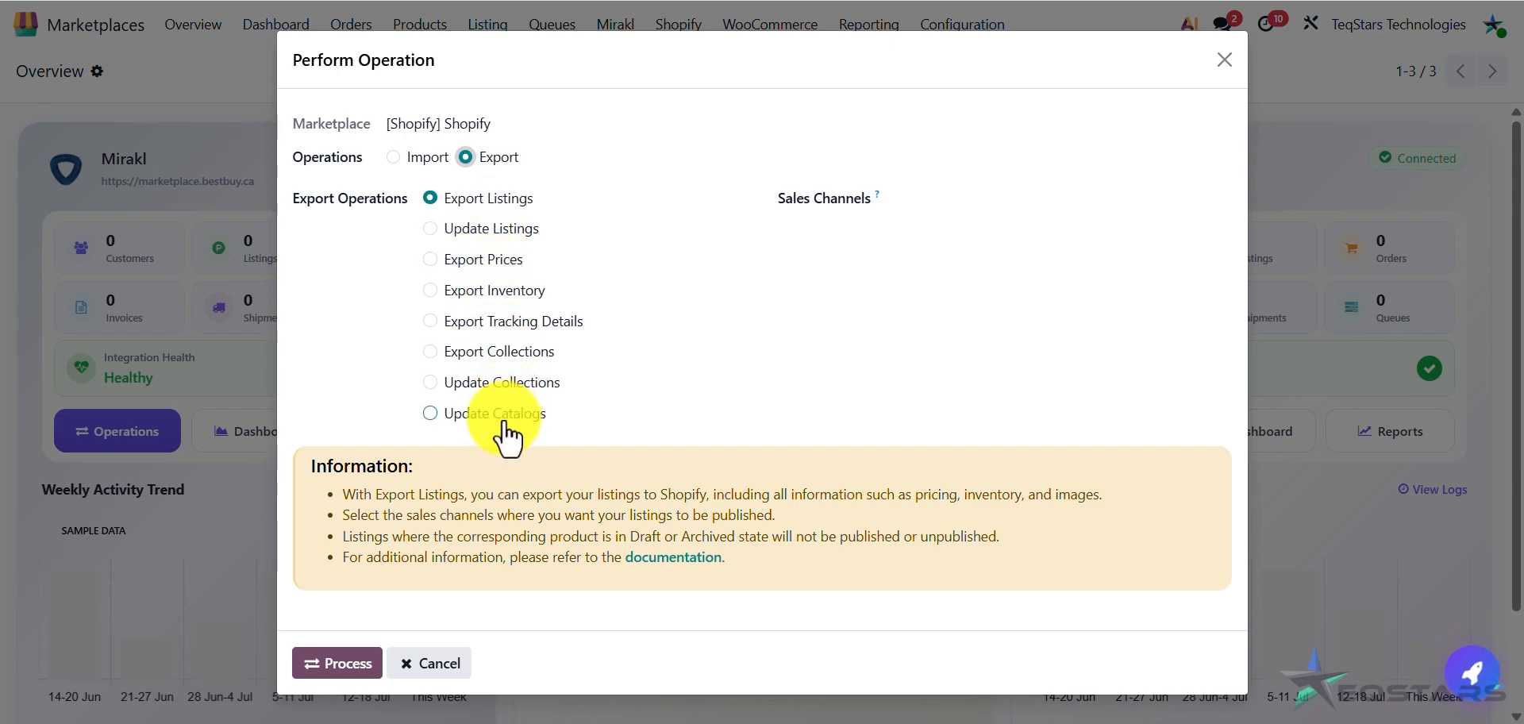
{"action": "left_click", "coordinate": [426, 158]}
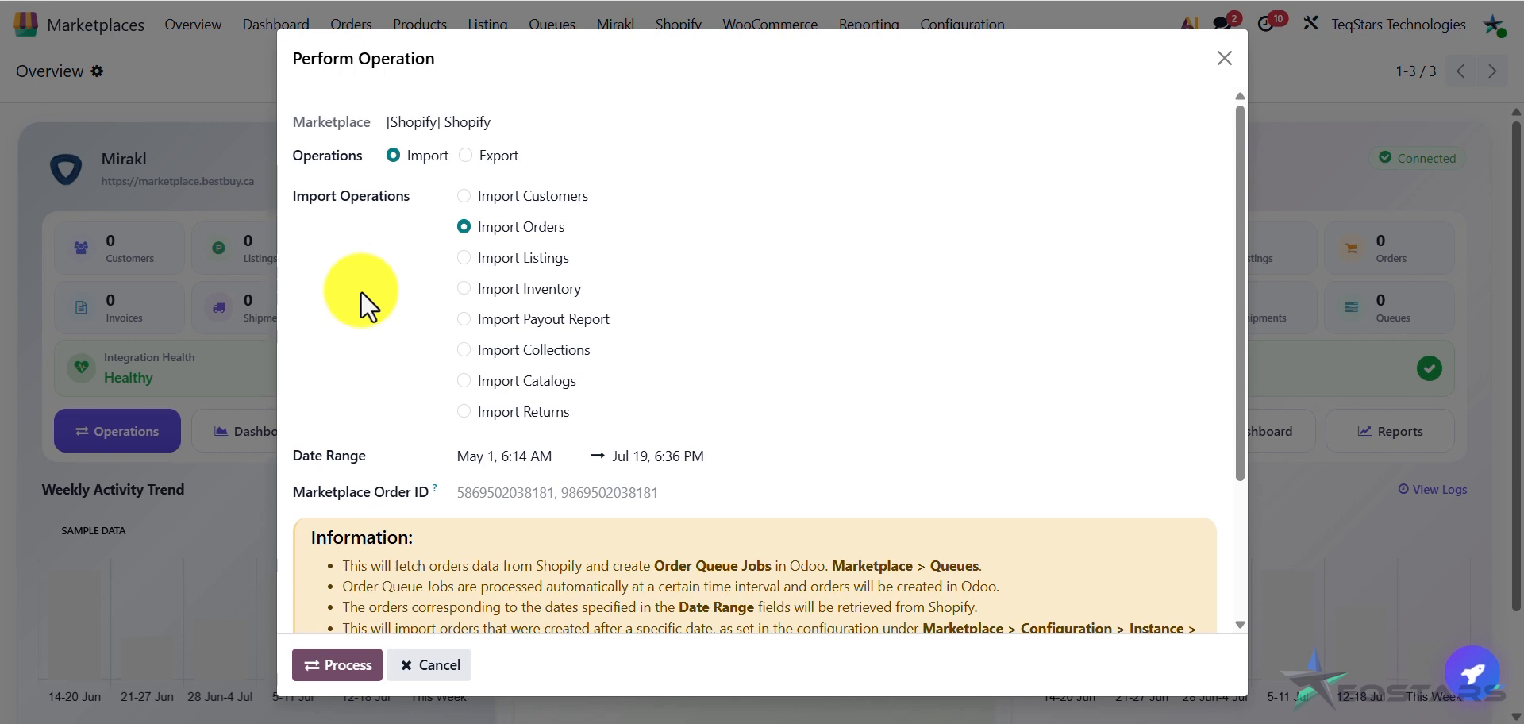
{"action": "left_click", "coordinate": [1222, 60]}
Step: Open the Shopify instance record and look through its order settings
{"action": "left_click", "coordinate": [613, 156]}
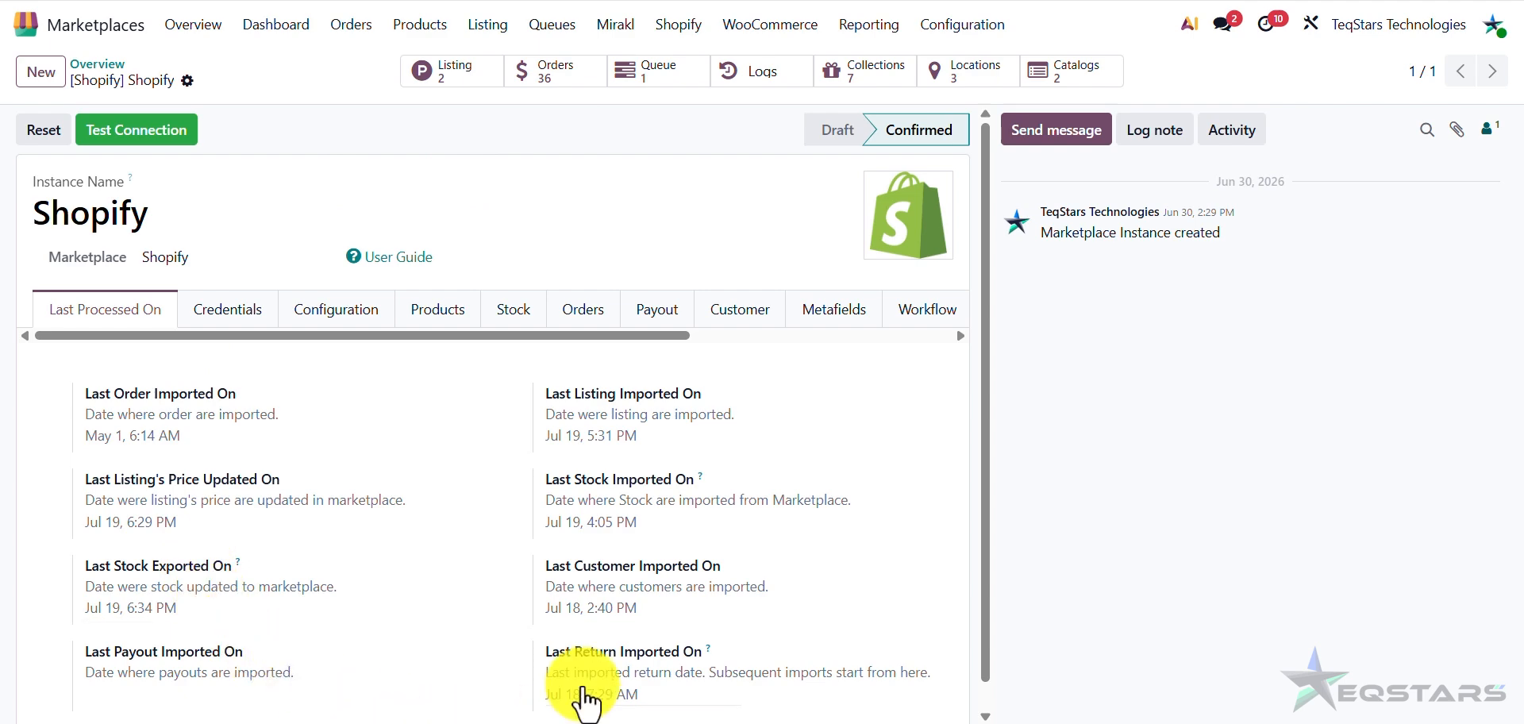
{"action": "left_click", "coordinate": [602, 318]}
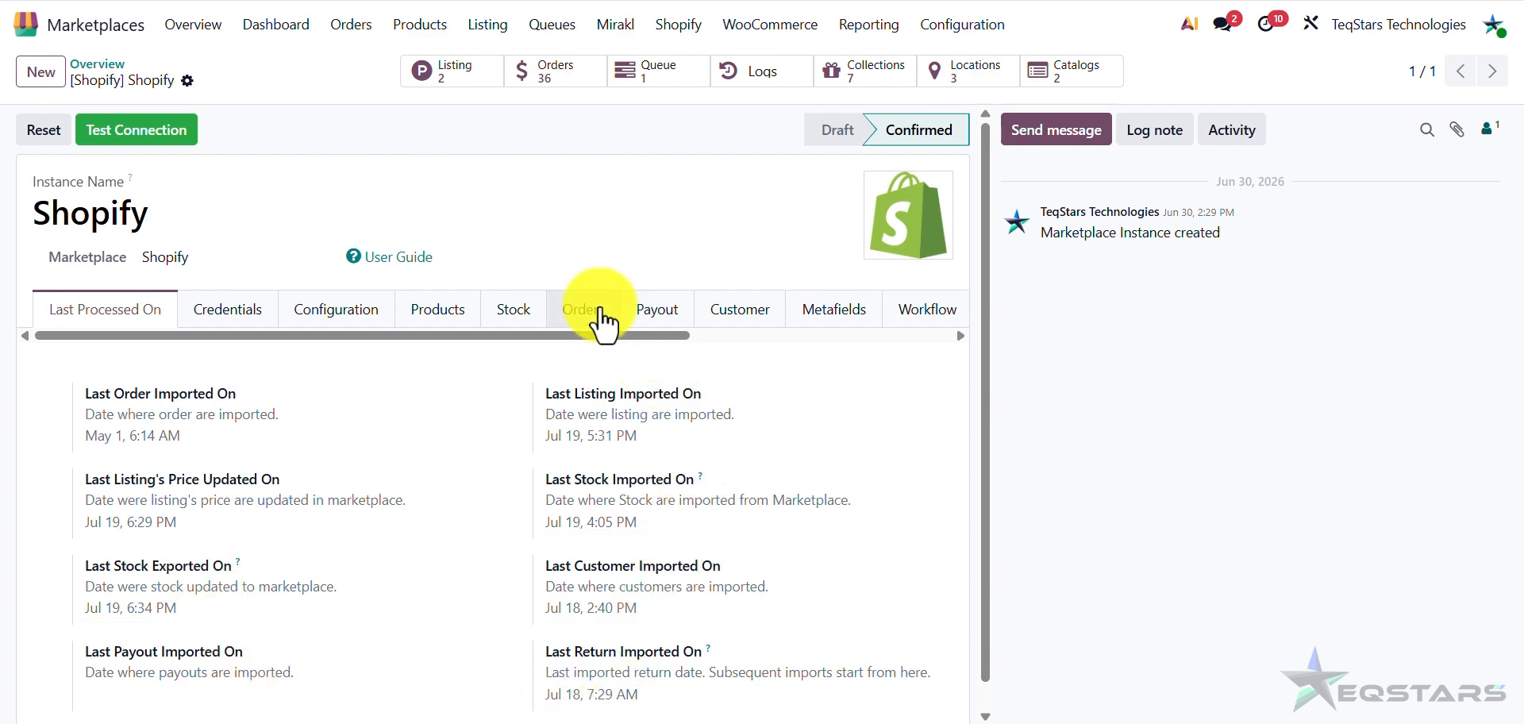
{"action": "scroll", "coordinate": [544, 431], "scroll_direction": "down", "scroll_amount": 5}
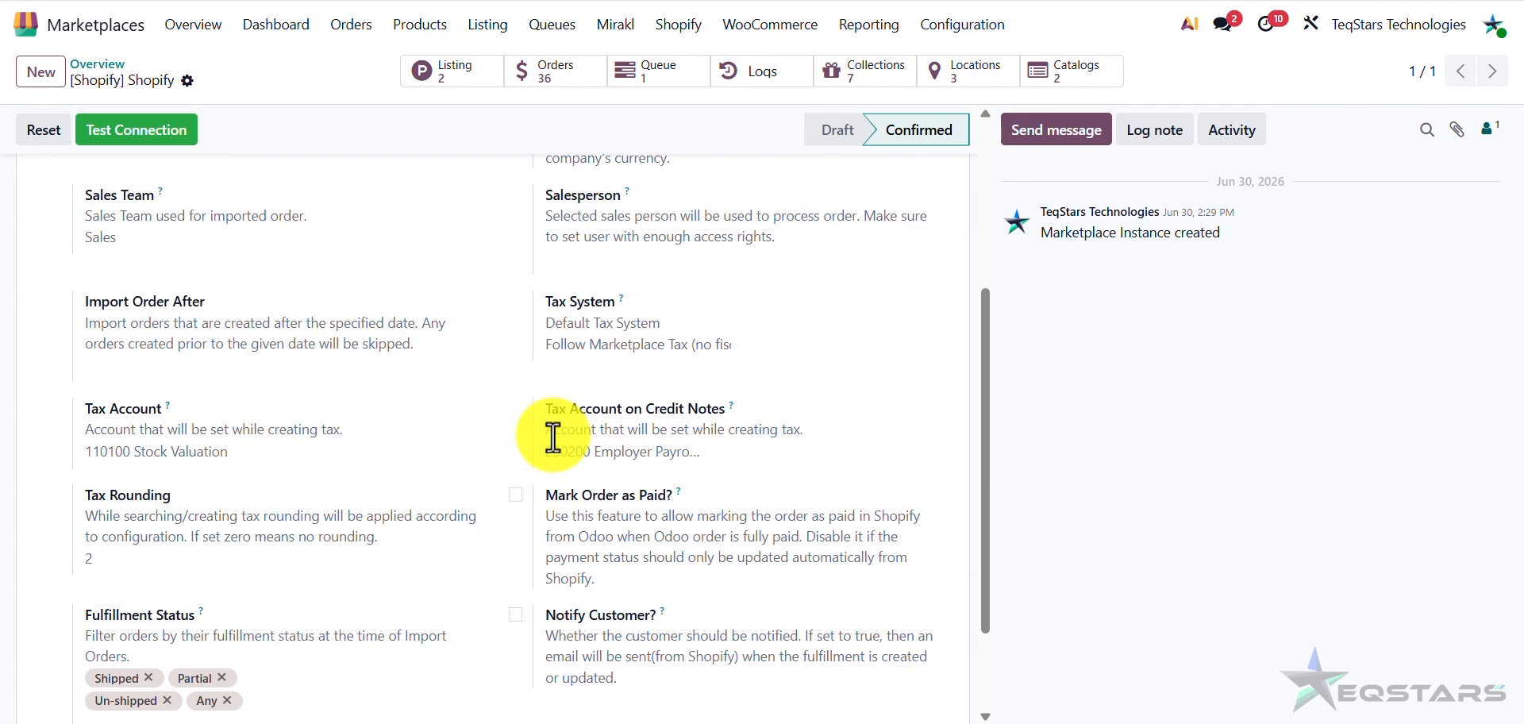
{"action": "scroll", "coordinate": [545, 431], "scroll_direction": "up", "scroll_amount": 4}
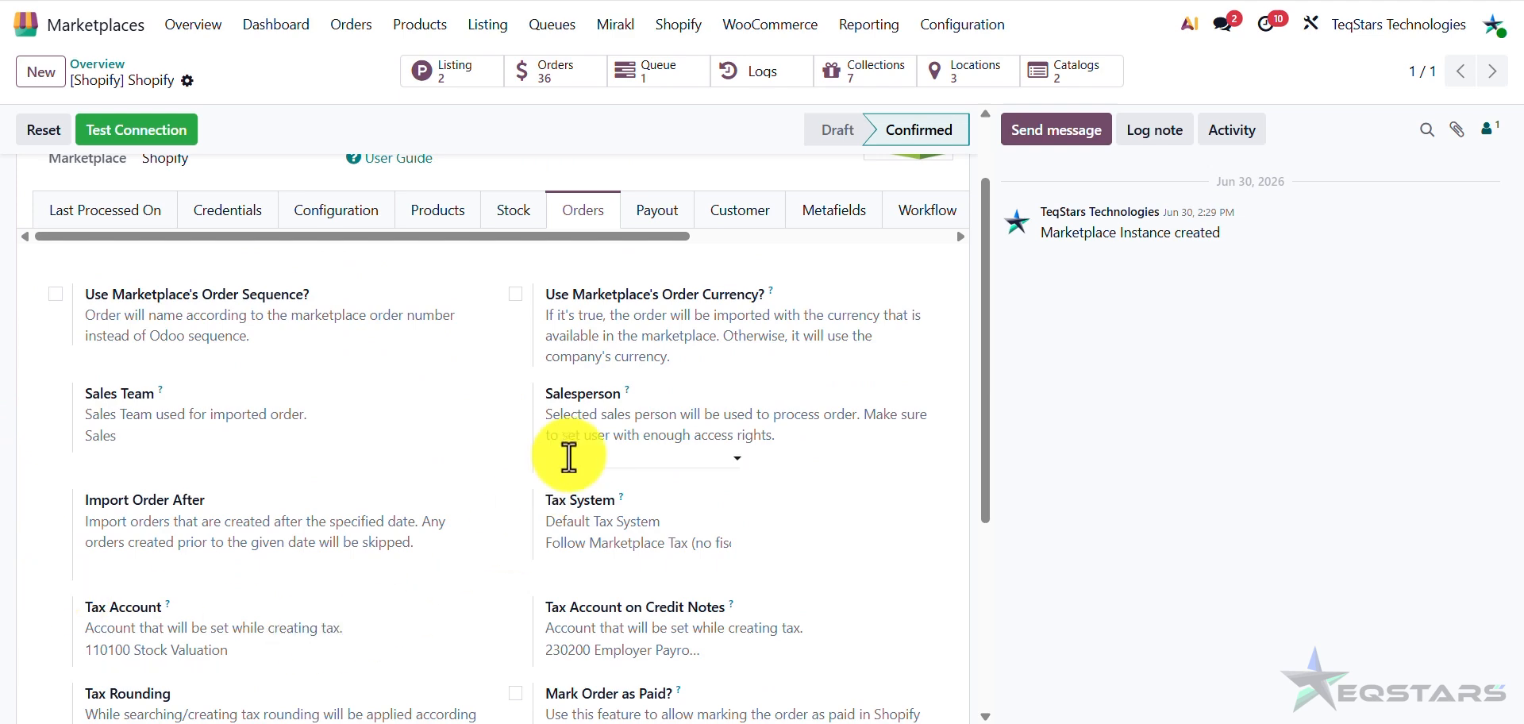
Step: Enable Use Marketplace's Order Sequence and Use Marketplace's Order Currency in the Shopify instance's order settings
{"action": "left_click", "coordinate": [57, 299]}
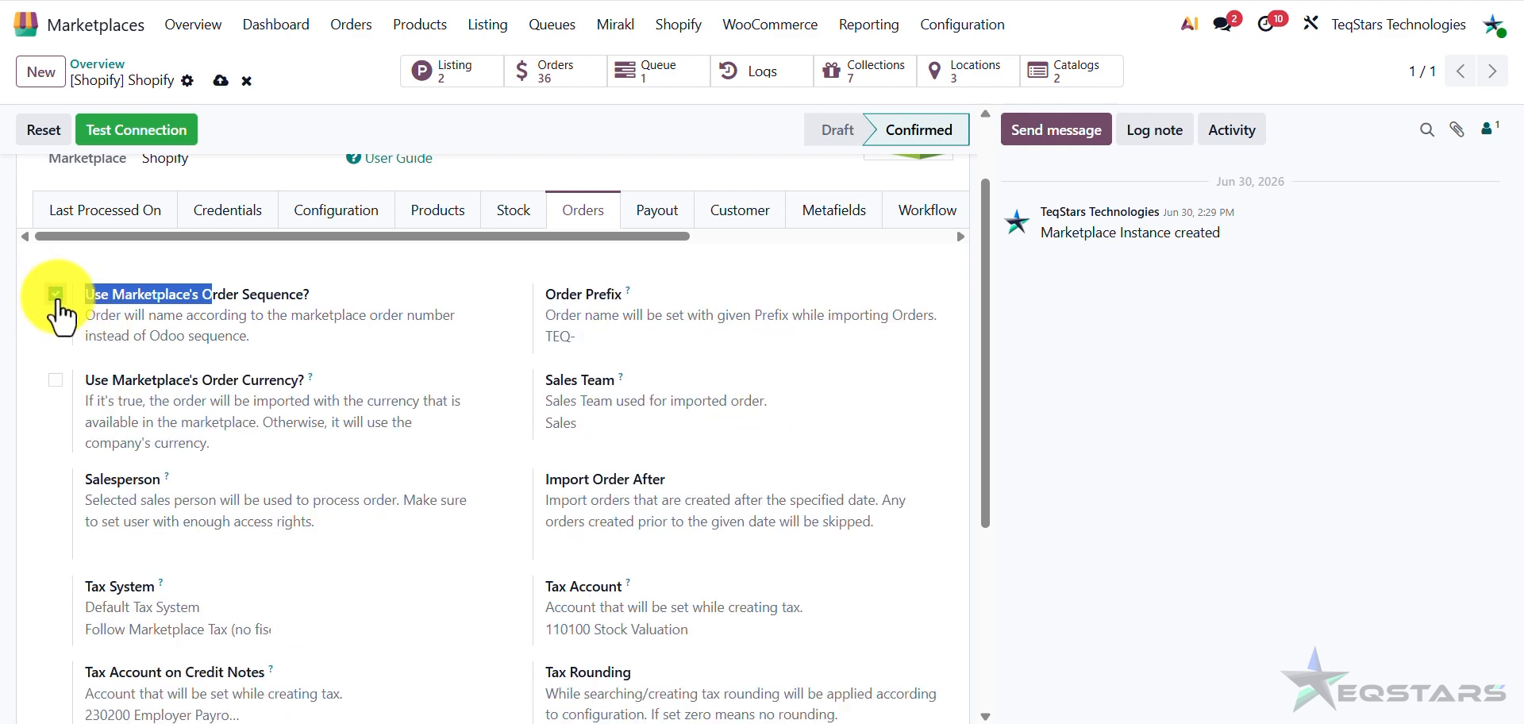
{"action": "left_click", "coordinate": [405, 352]}
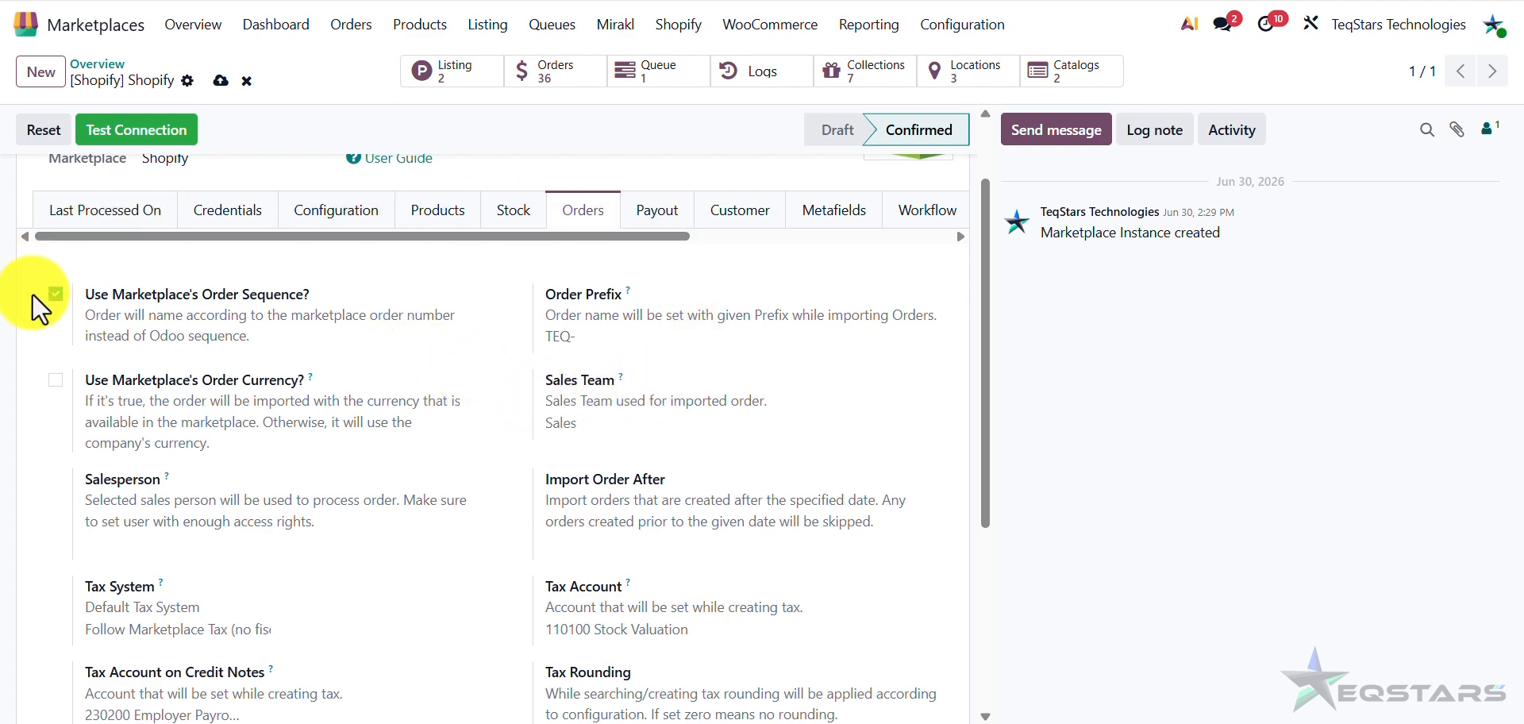
{"action": "left_click", "coordinate": [55, 295]}
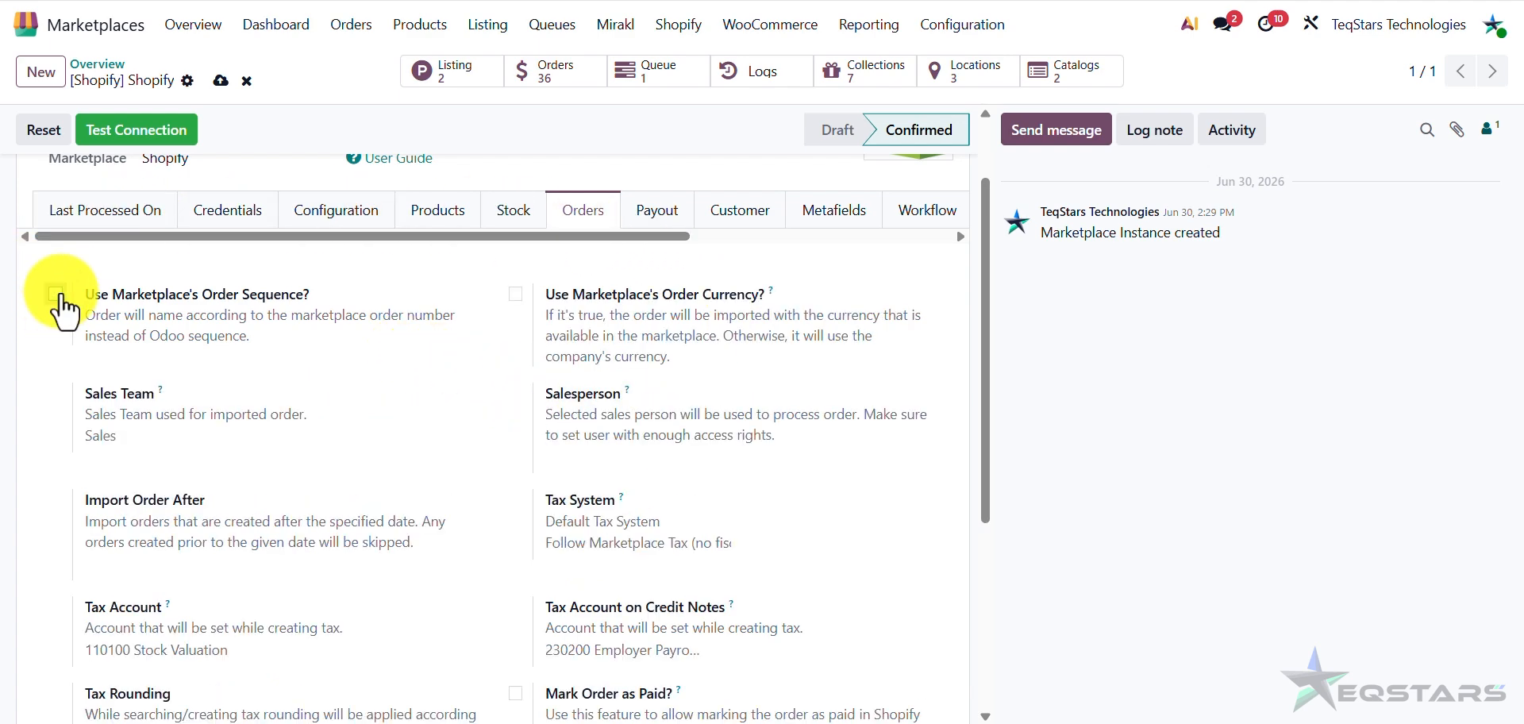
{"action": "left_click", "coordinate": [53, 295]}
{"action": "left_click", "coordinate": [54, 296]}
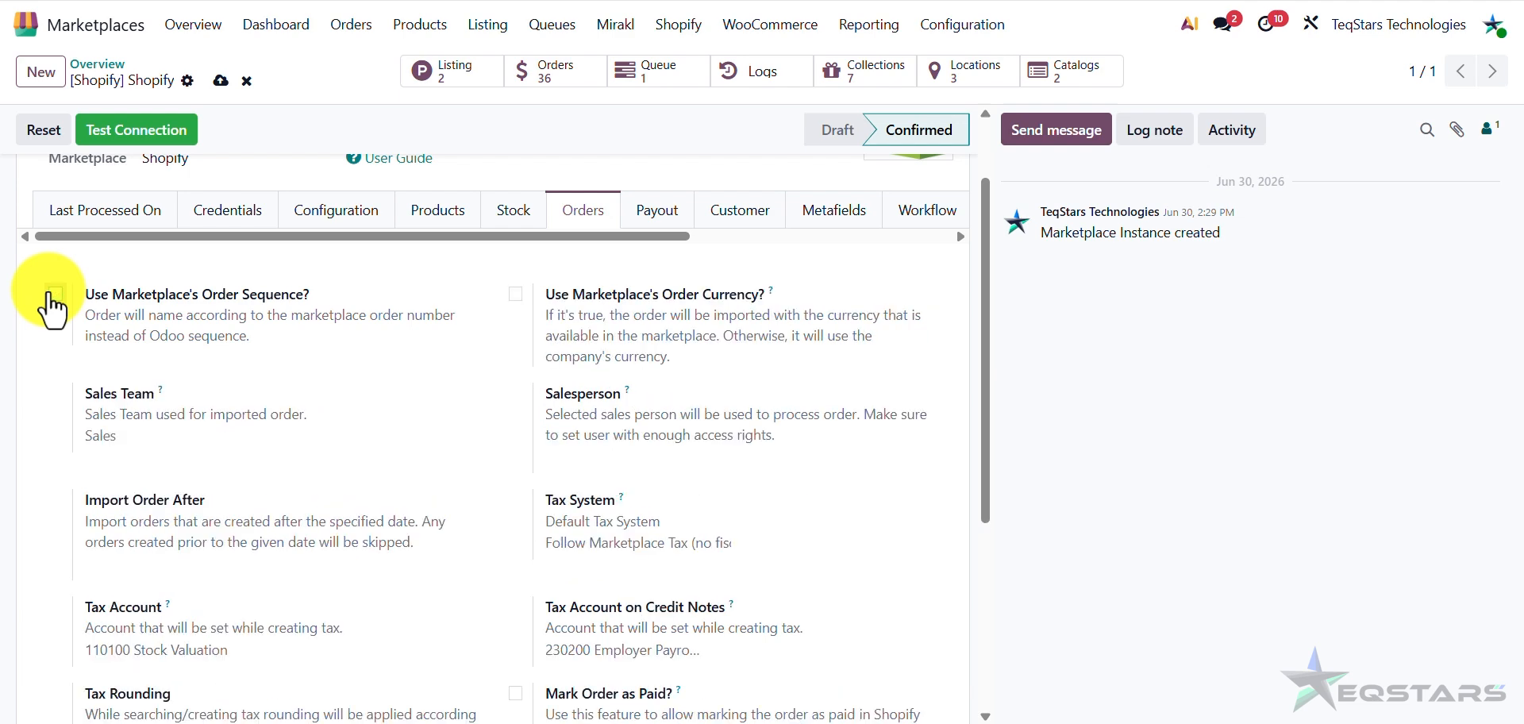
{"action": "left_click", "coordinate": [54, 295]}
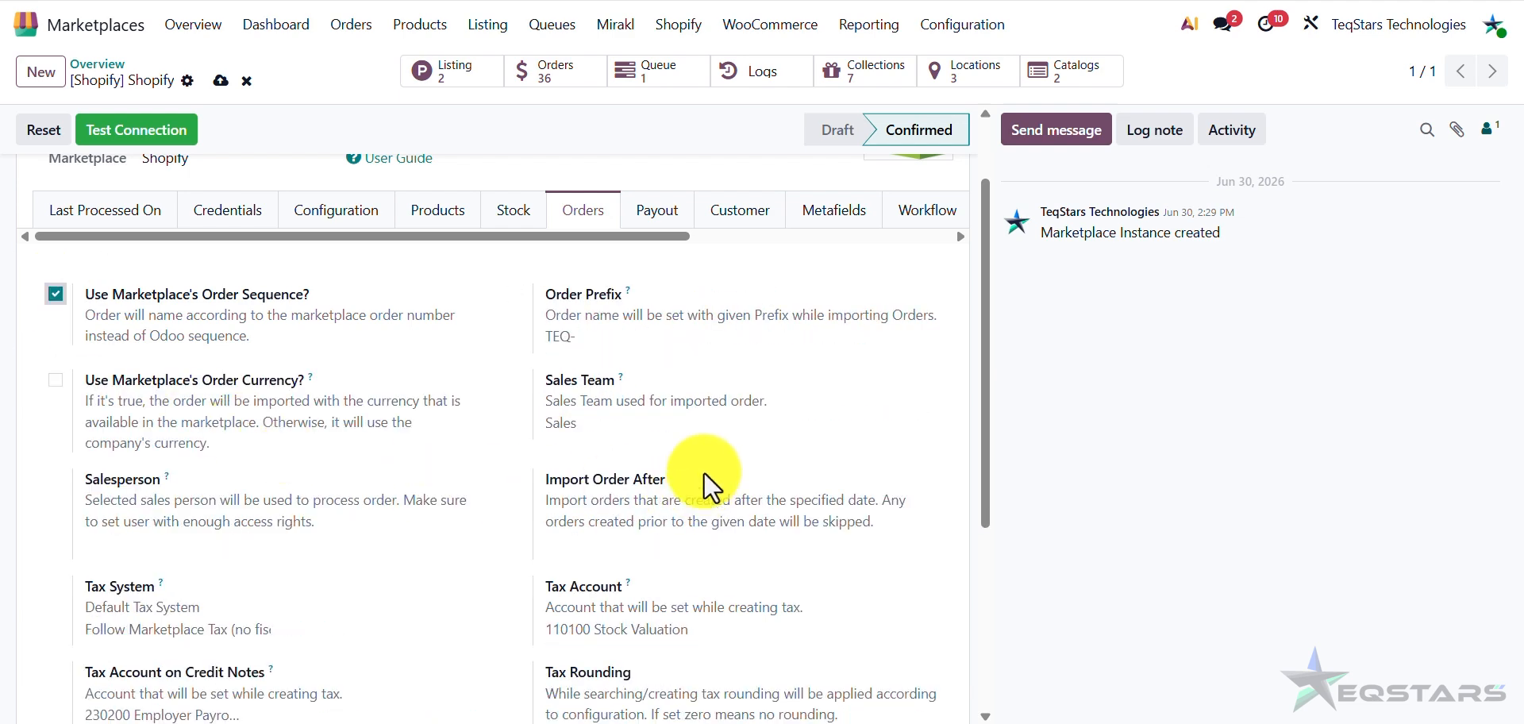
{"action": "left_click_drag", "start_coordinate": [619, 340], "coordinate": [497, 379]}
{"action": "left_click", "coordinate": [496, 380]}
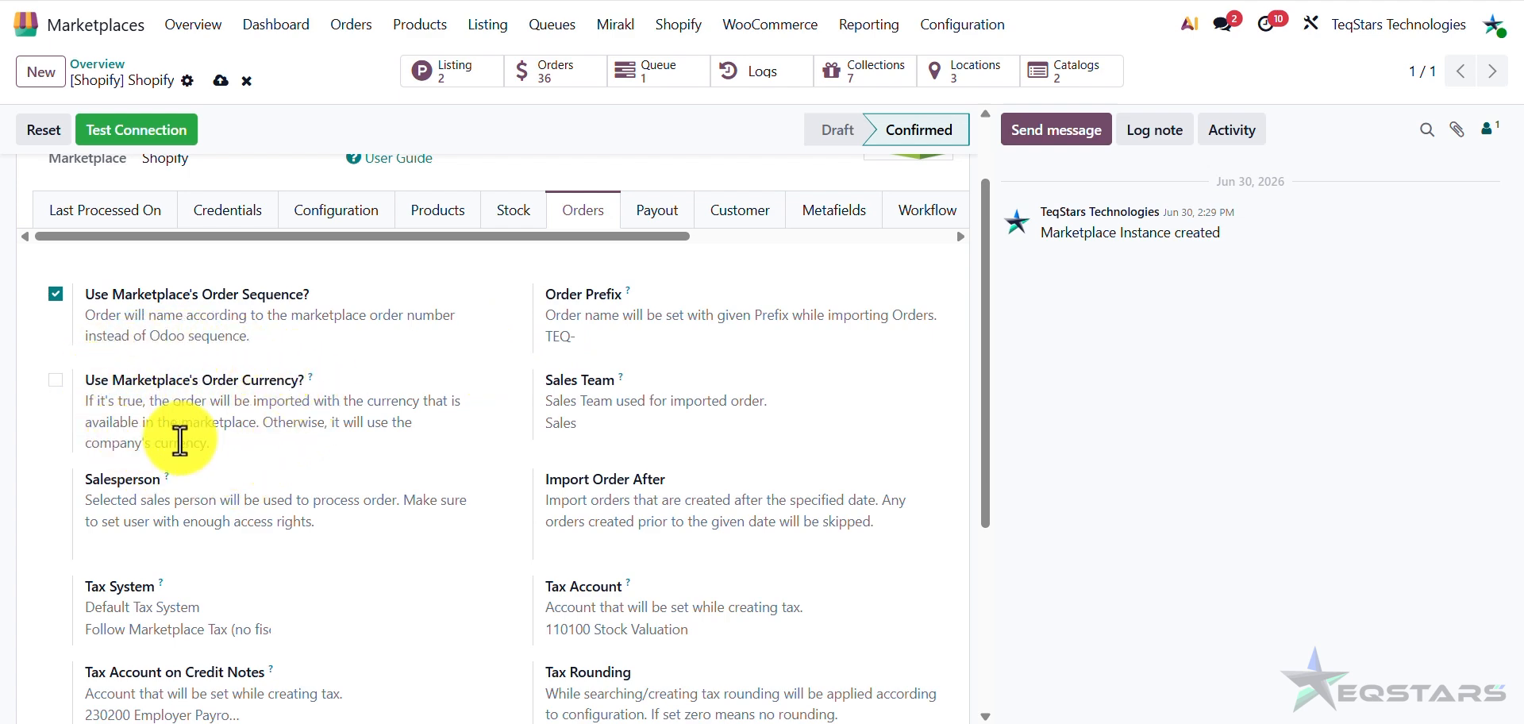
{"action": "left_click", "coordinate": [56, 380]}
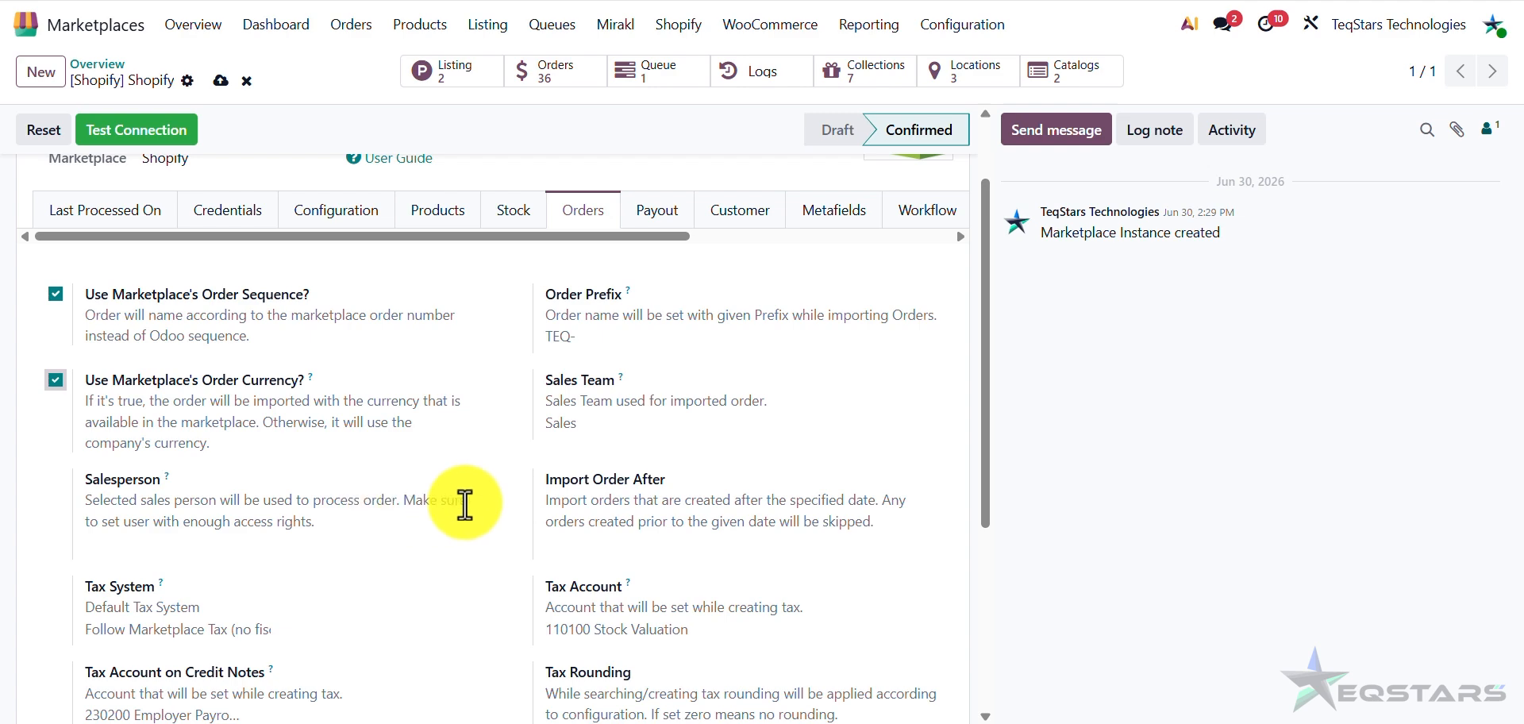
Step: Check the available sales teams and set the salesperson for imported orders to TeqStars Technologies
{"action": "left_click", "coordinate": [625, 425]}
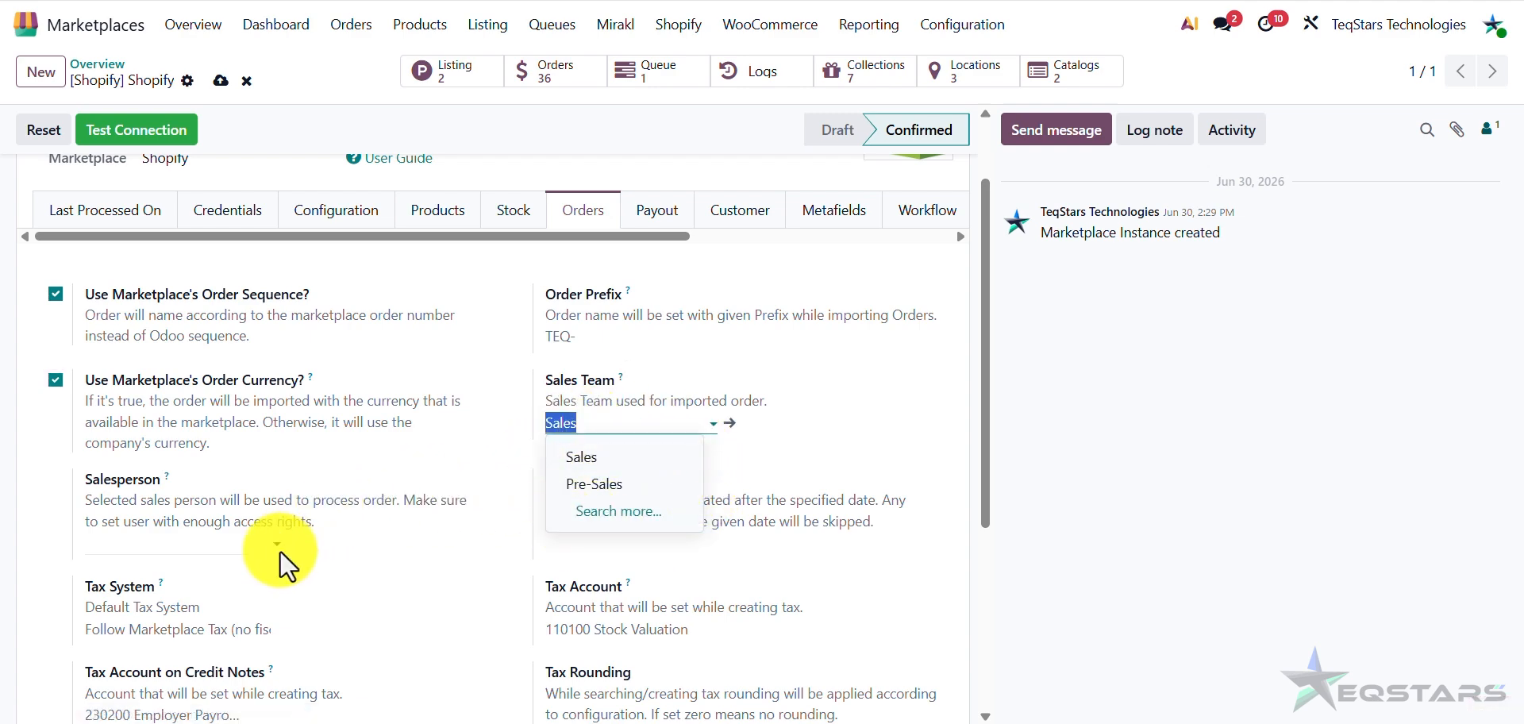
{"action": "left_click", "coordinate": [255, 546]}
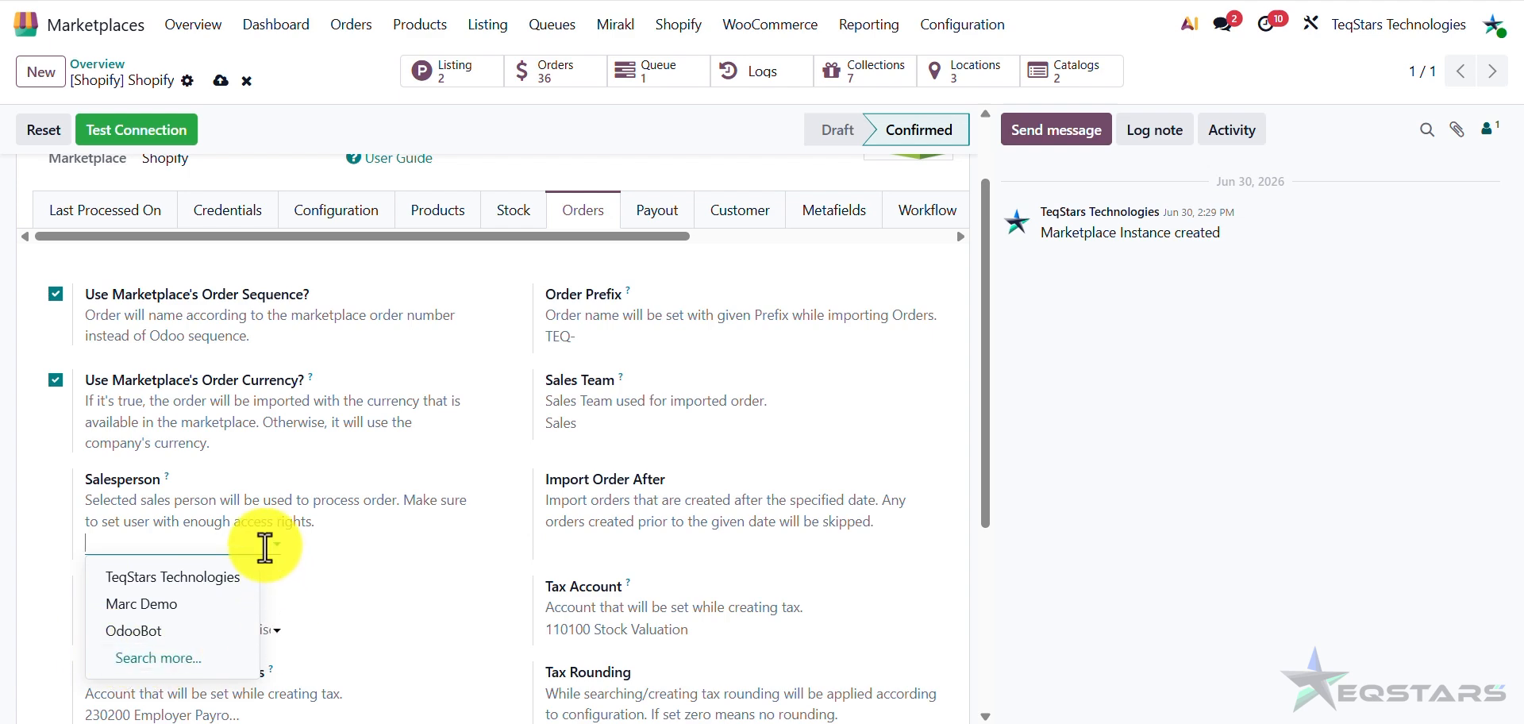
{"action": "left_click", "coordinate": [131, 578]}
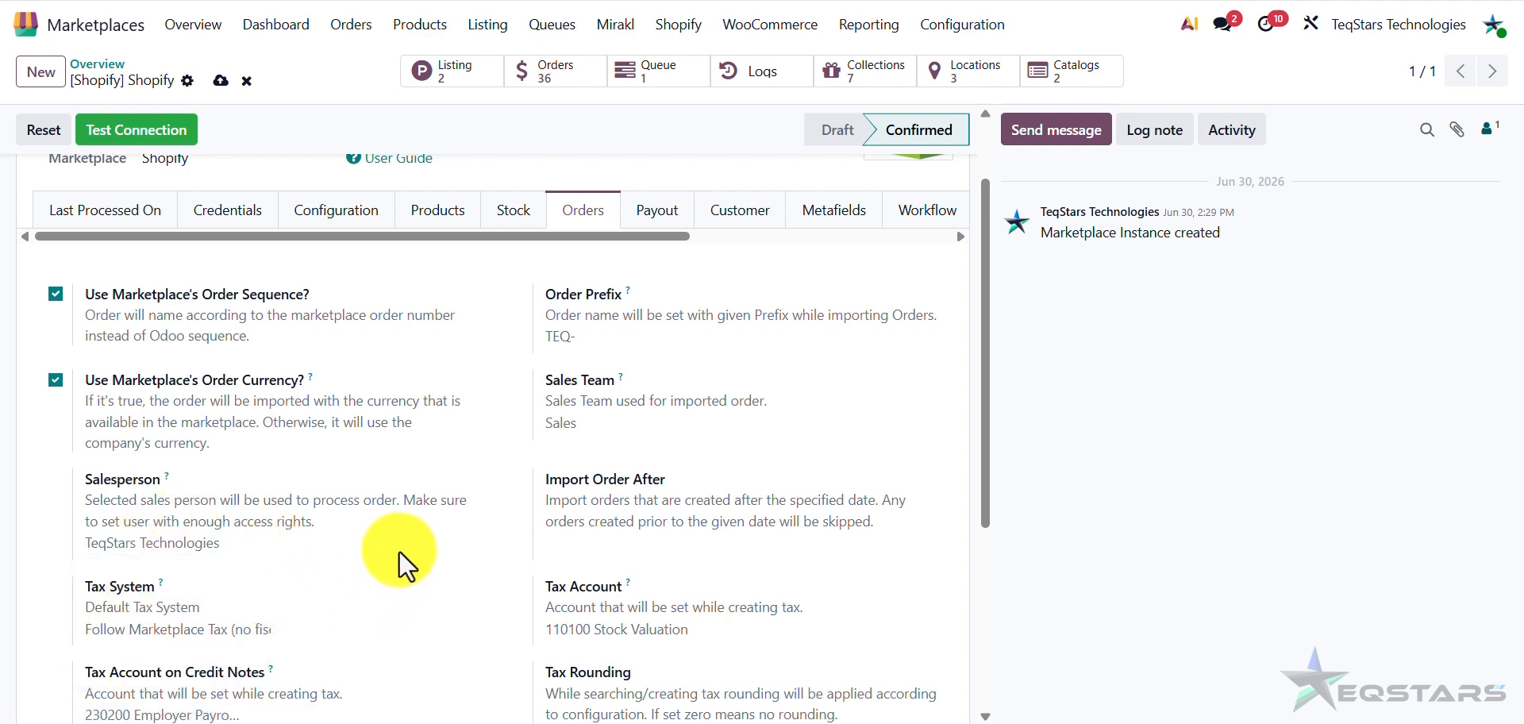
Step: View the calendar for the Import Order After setting and close it without choosing a date
{"action": "scroll", "coordinate": [420, 563], "scroll_direction": "down", "scroll_amount": 1}
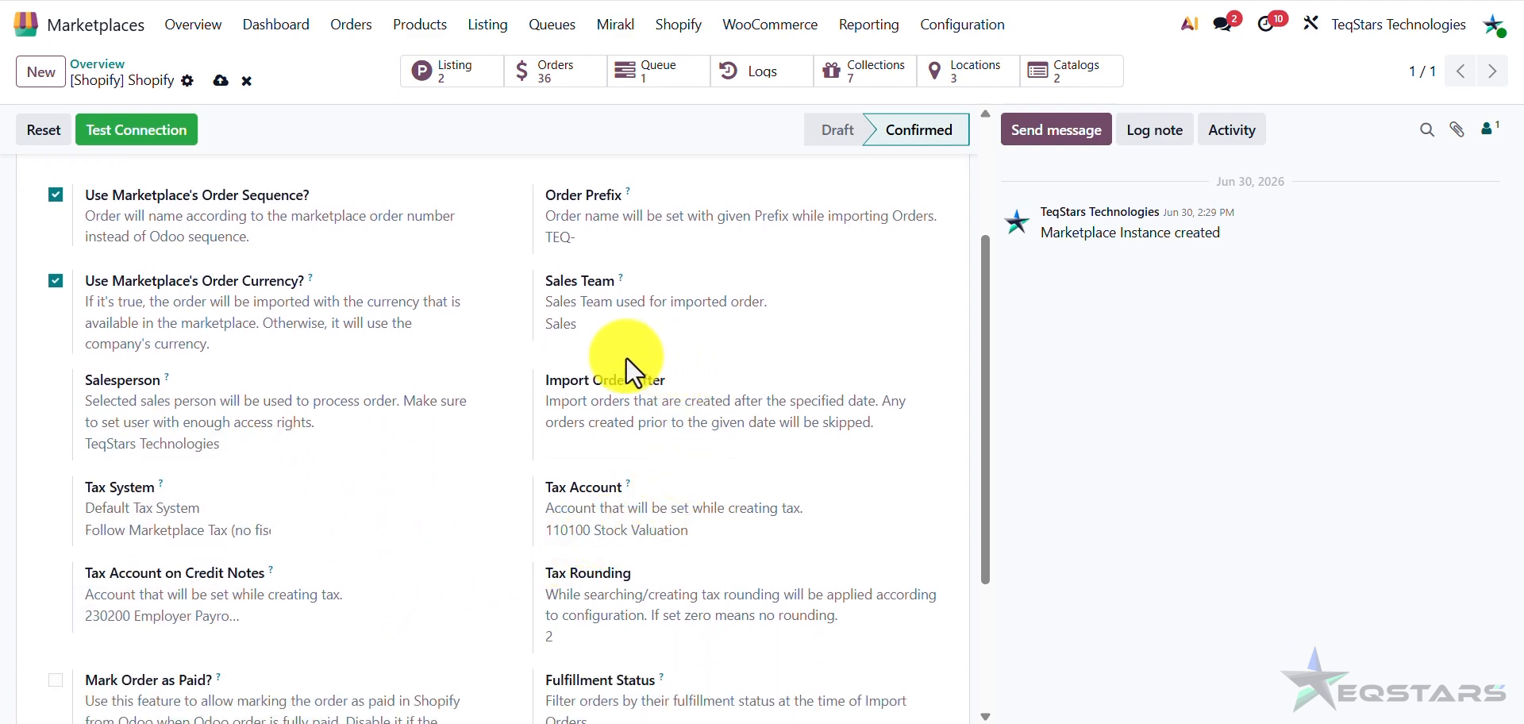
{"action": "left_click", "coordinate": [627, 442]}
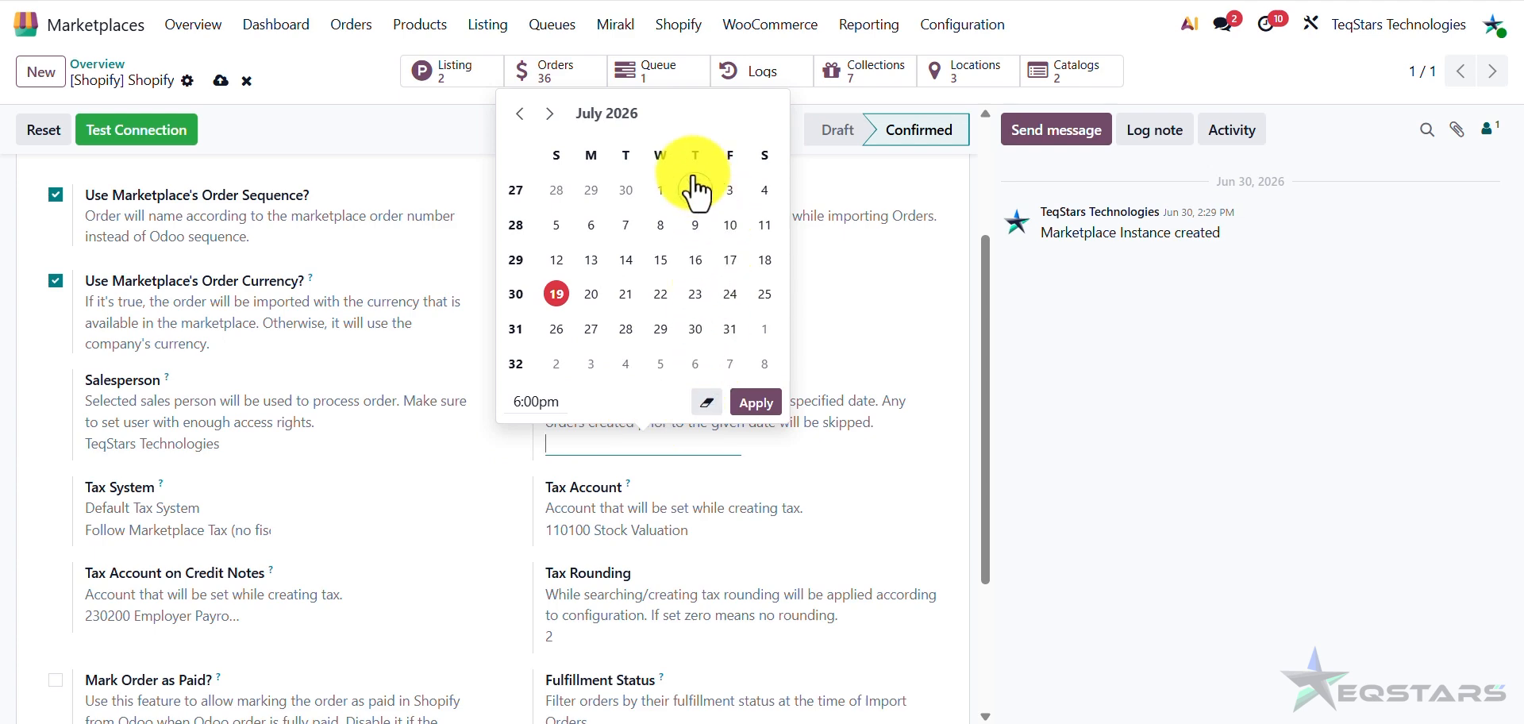
{"action": "left_click", "coordinate": [803, 459]}
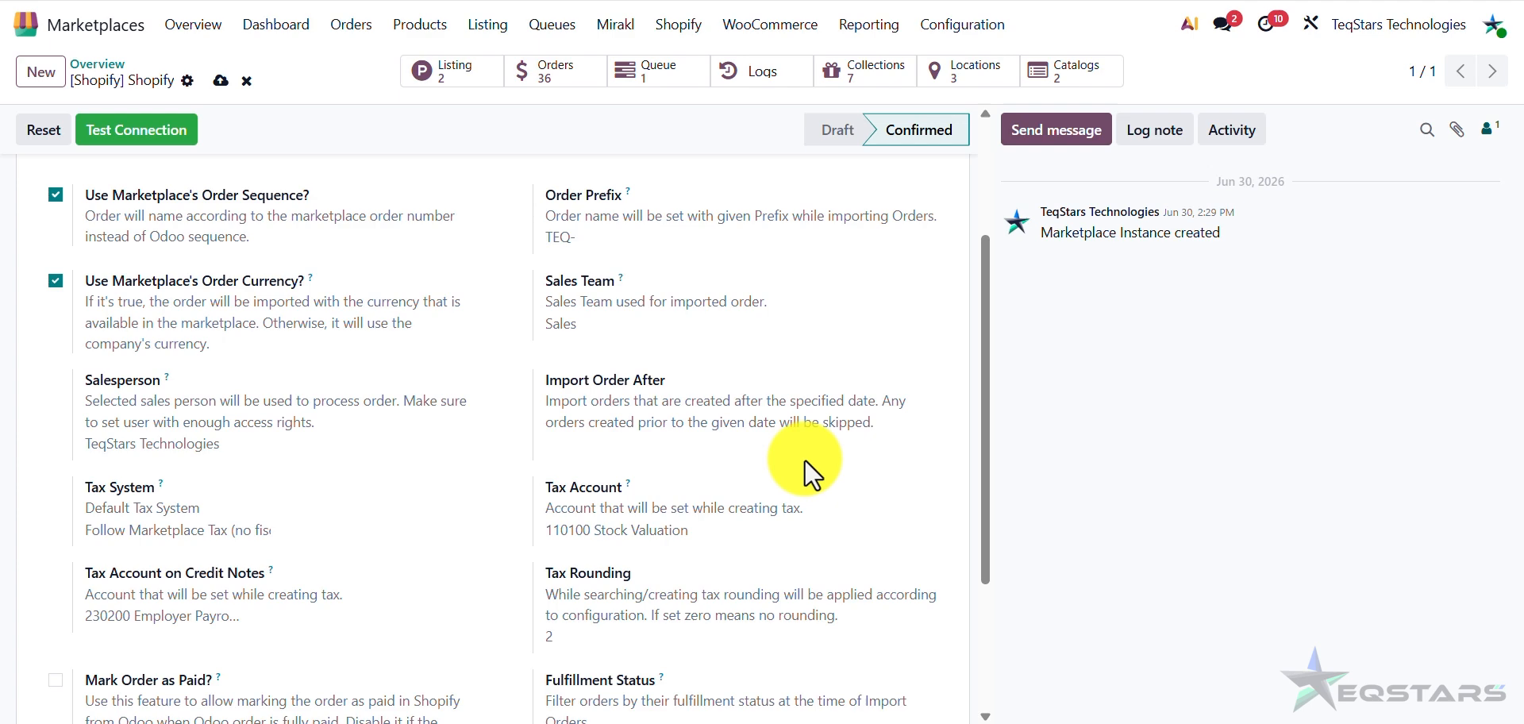
Step: Try the tax system options: Odoo's Default Tax Behaviour, Follow Marketplace Tax without fiscal position mappings, and Follow Marketplace Tax applying fiscal position mappings
{"action": "scroll", "coordinate": [805, 460], "scroll_direction": "down", "scroll_amount": 1}
{"action": "left_click", "coordinate": [220, 435]}
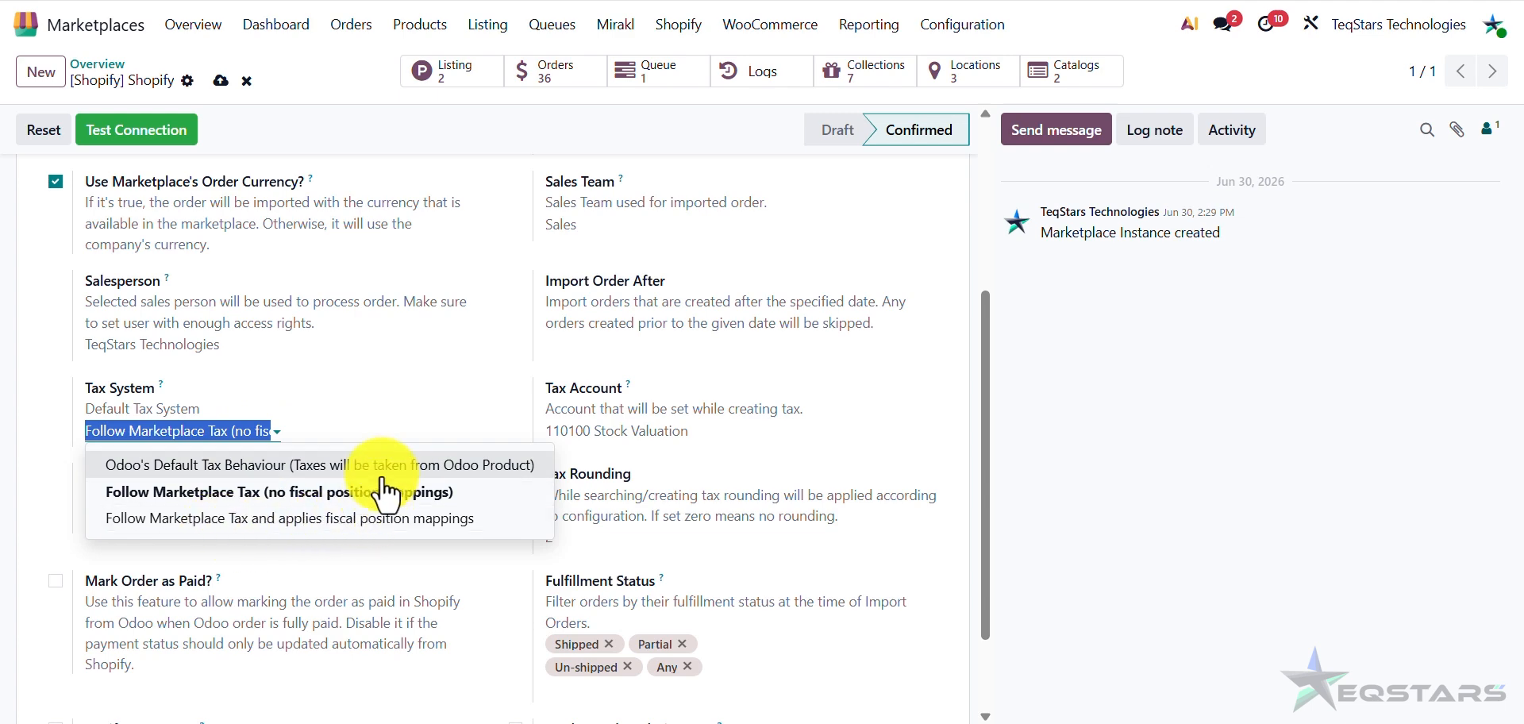
{"action": "left_click_drag", "start_coordinate": [383, 463], "coordinate": [382, 492]}
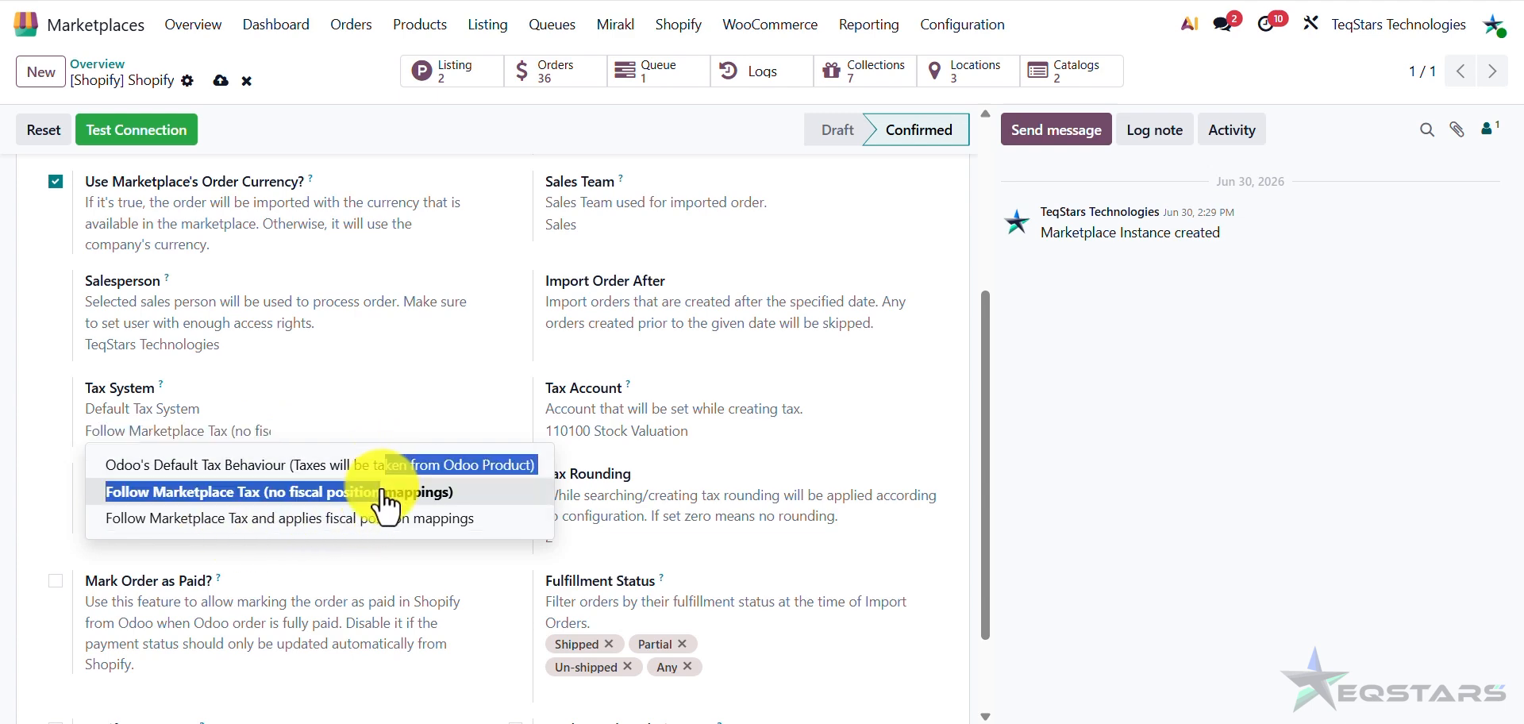
{"action": "left_click", "coordinate": [255, 465]}
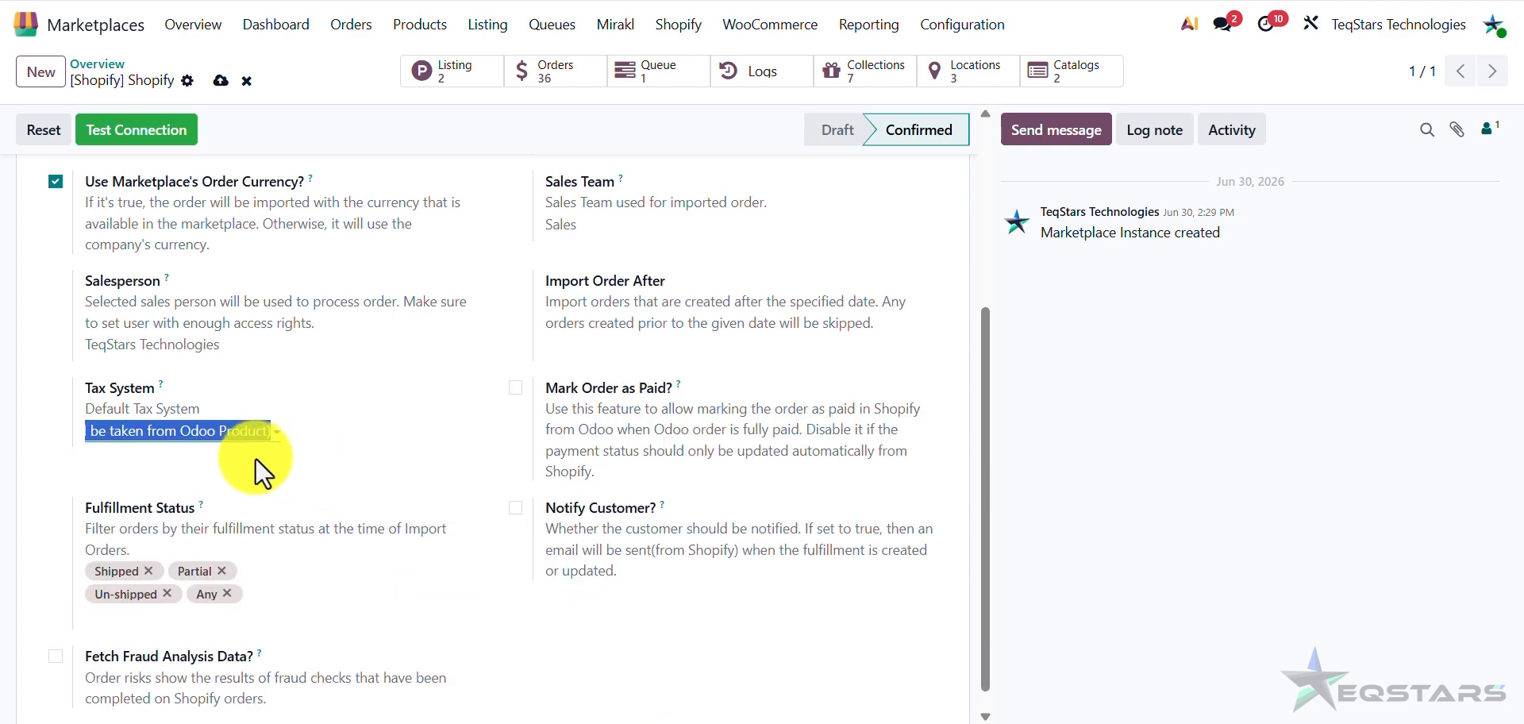
{"action": "left_click", "coordinate": [223, 430]}
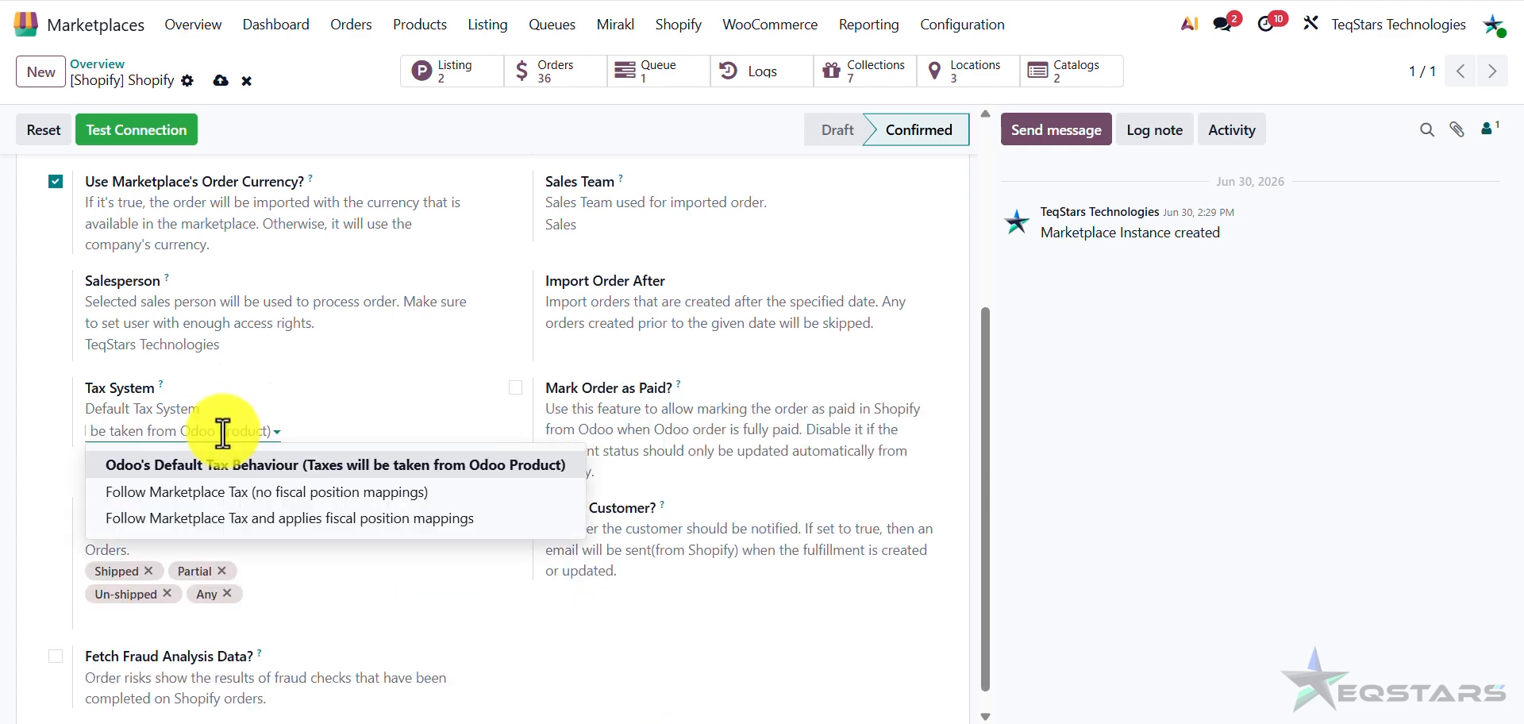
{"action": "left_click", "coordinate": [213, 492]}
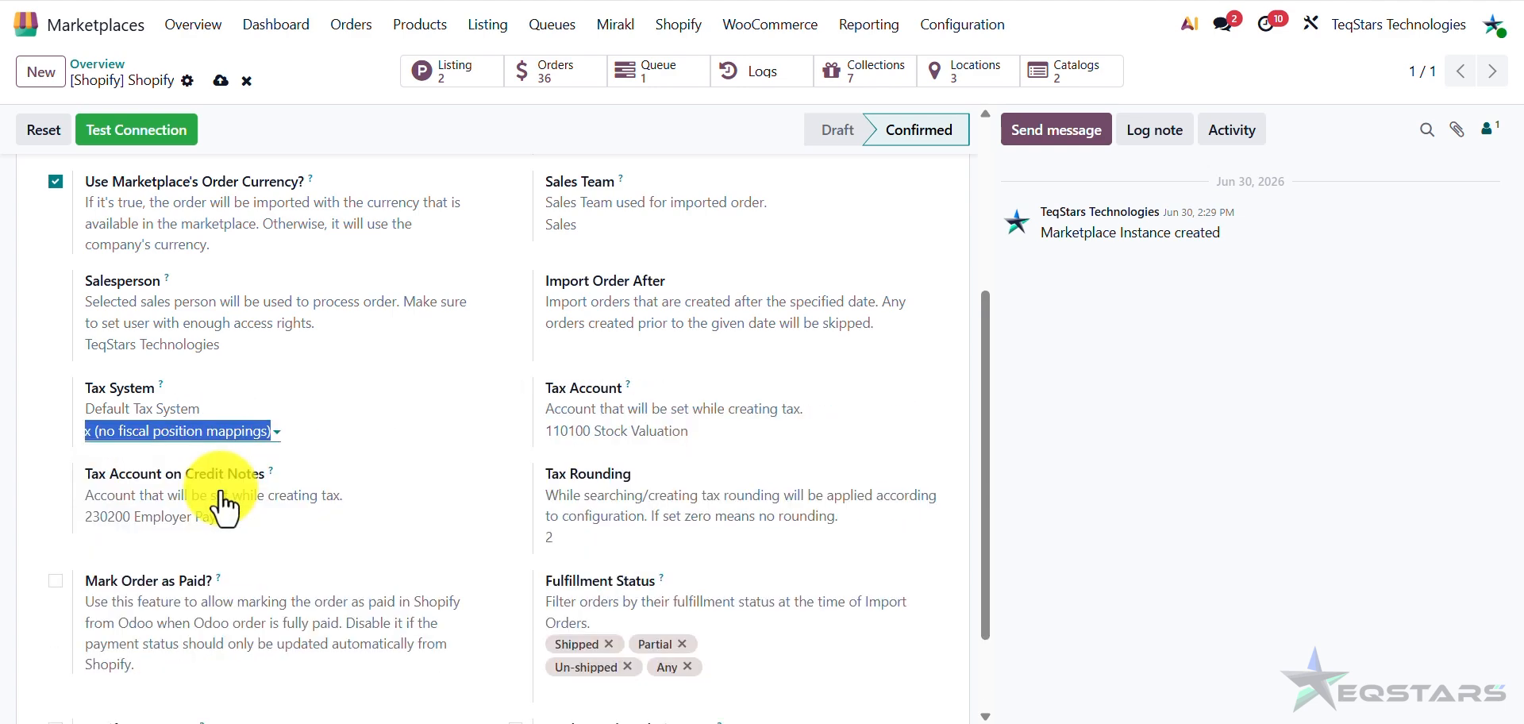
{"action": "left_click", "coordinate": [222, 430]}
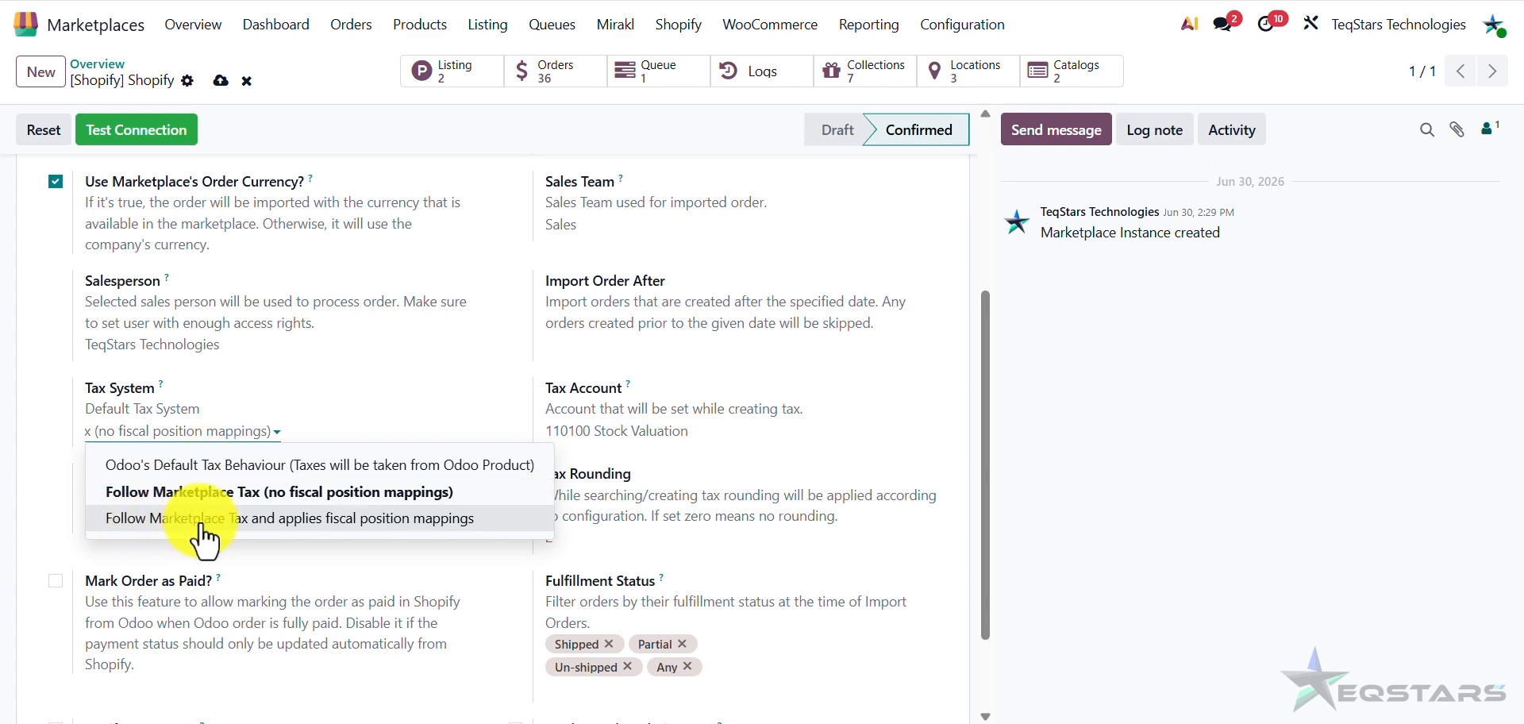
{"action": "left_click", "coordinate": [237, 525]}
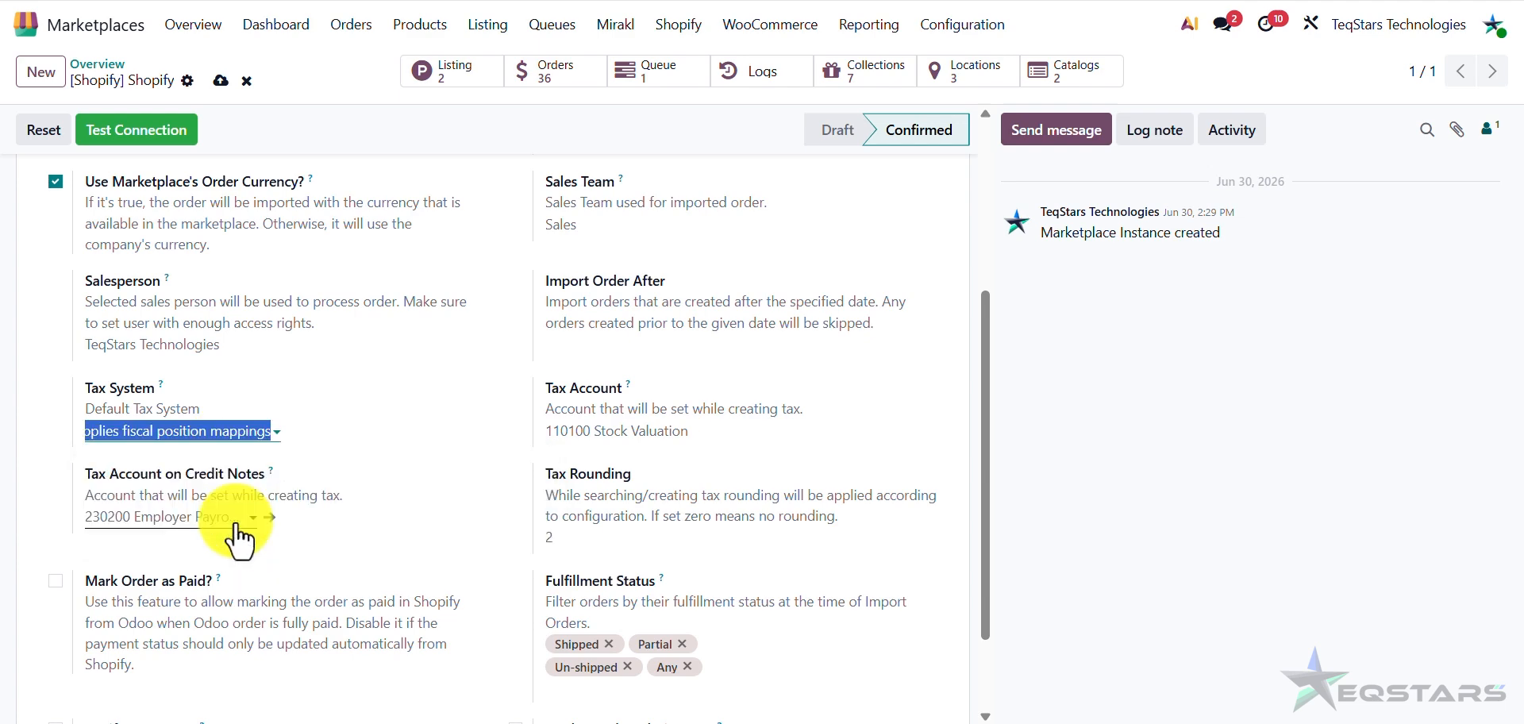
Step: Set the tax system to Odoo's Default Tax Behaviour, so taxes are taken from the Odoo product
{"action": "left_click", "coordinate": [234, 421]}
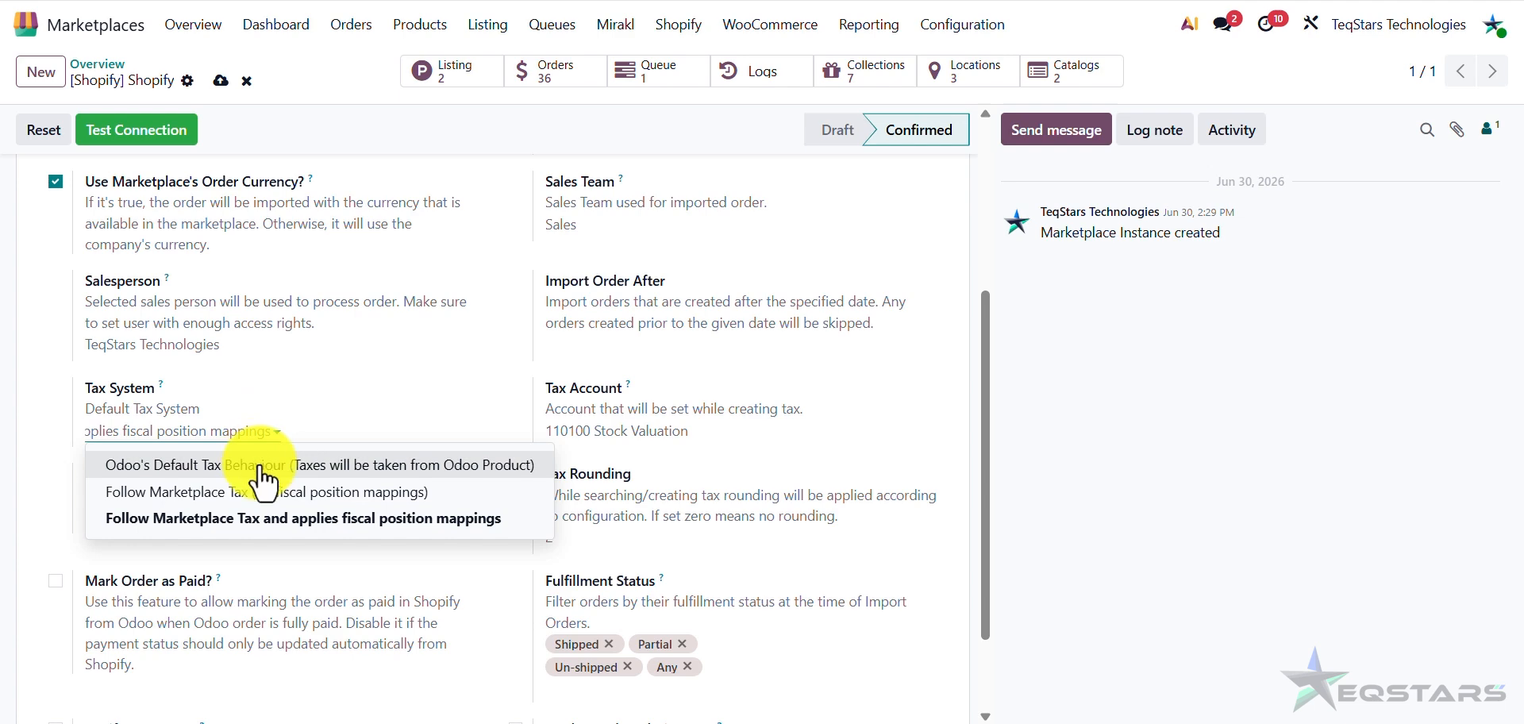
{"action": "left_click", "coordinate": [258, 467]}
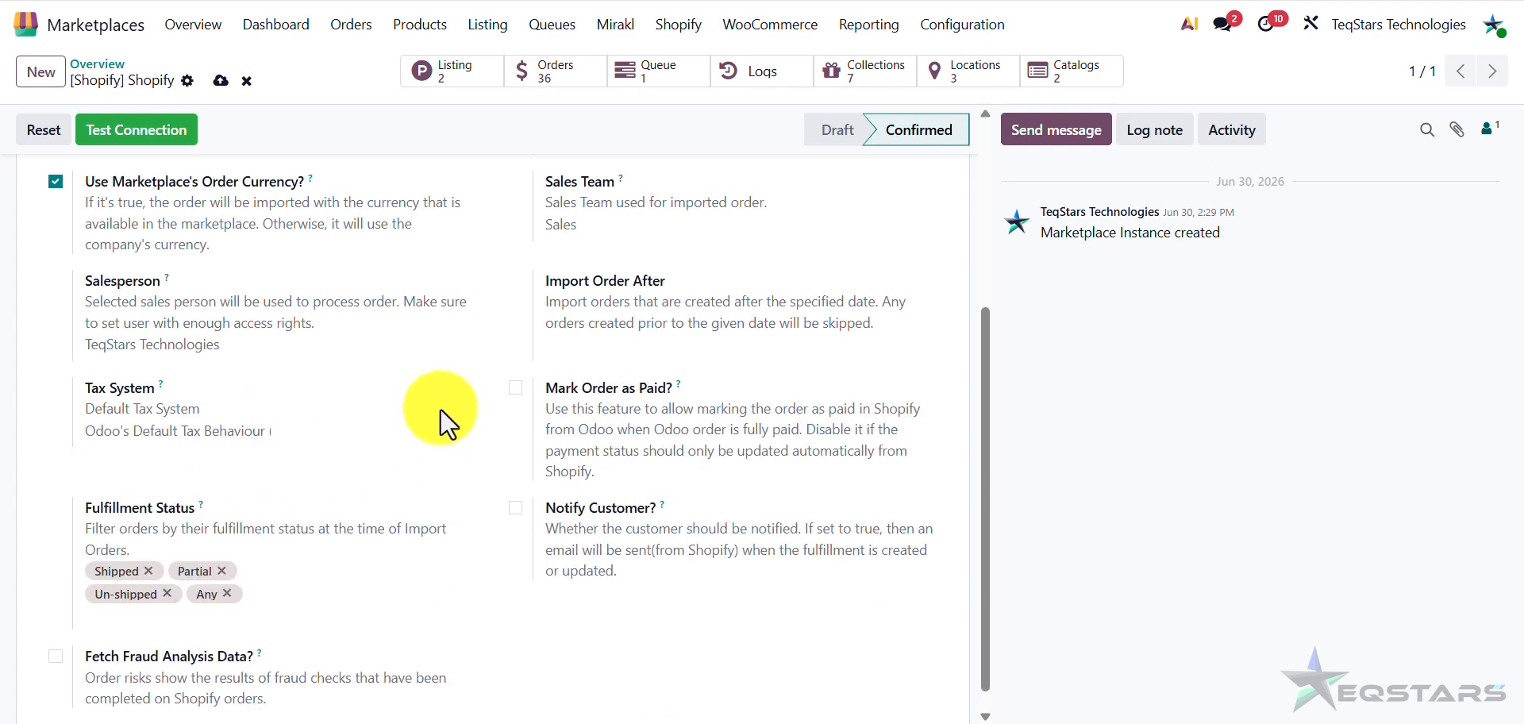
{"action": "scroll", "coordinate": [446, 410], "scroll_direction": "up", "scroll_amount": 1}
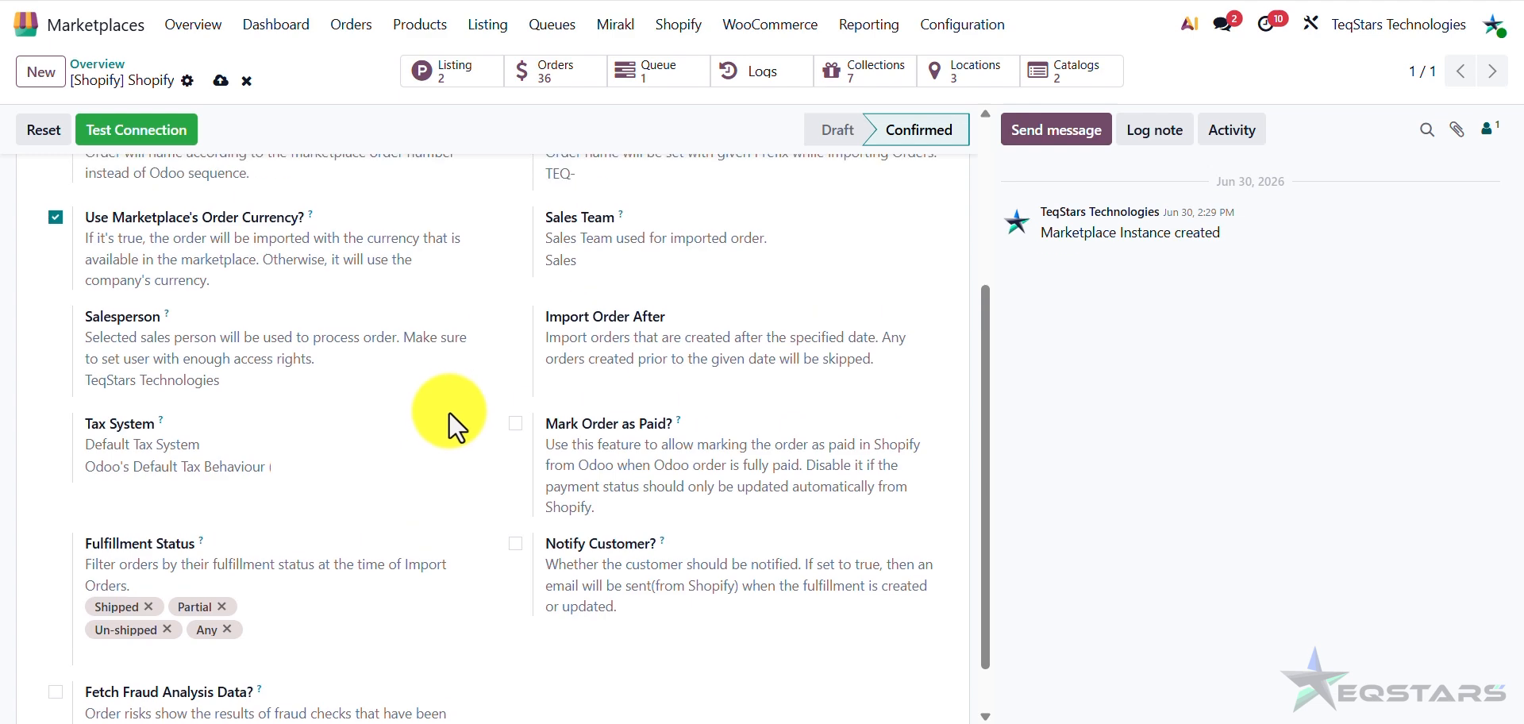
{"action": "left_click", "coordinate": [225, 527]}
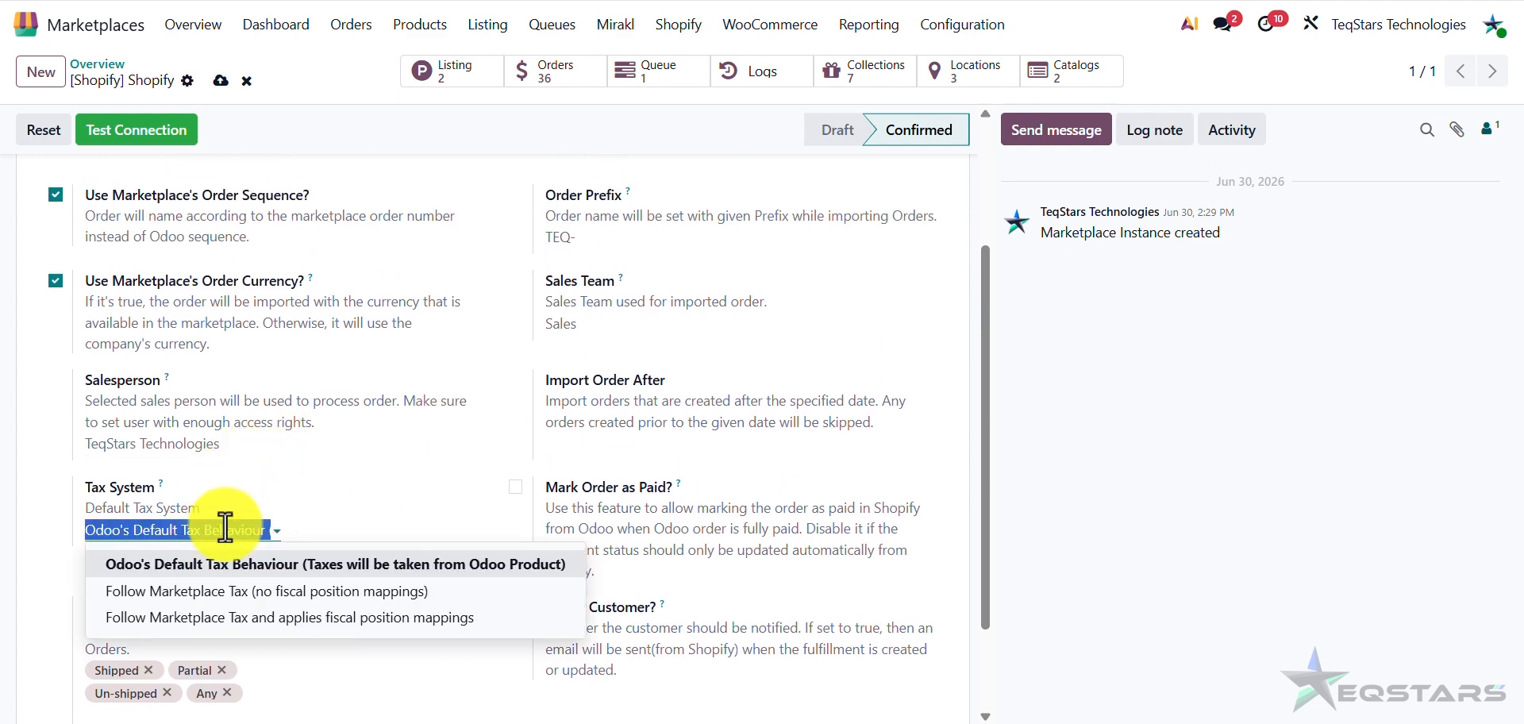
{"action": "left_click", "coordinate": [397, 511]}
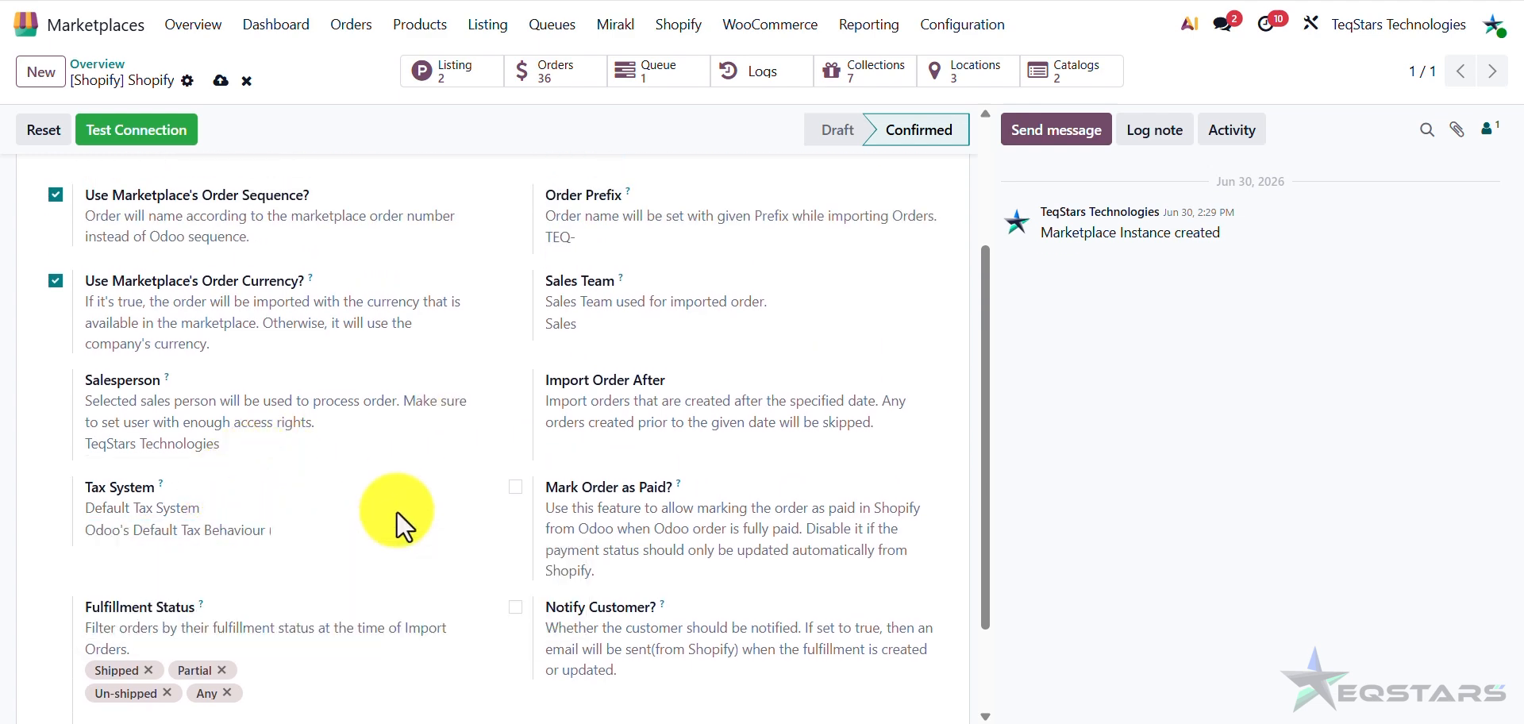
{"action": "scroll", "coordinate": [425, 535], "scroll_direction": "down", "scroll_amount": 1}
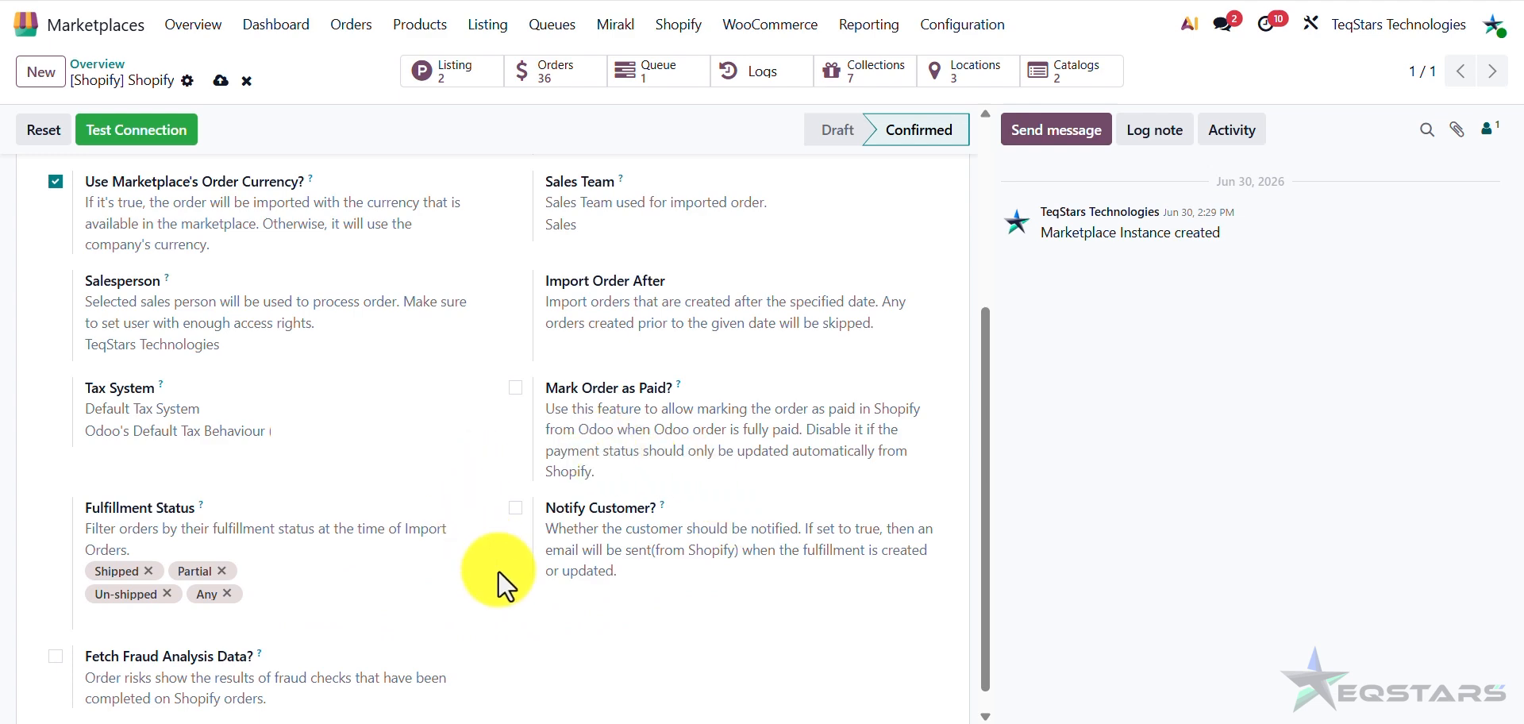
Step: Try the customer notification option, enable fetching fraud analysis data, and switch customer notification back off
{"action": "left_click", "coordinate": [516, 508]}
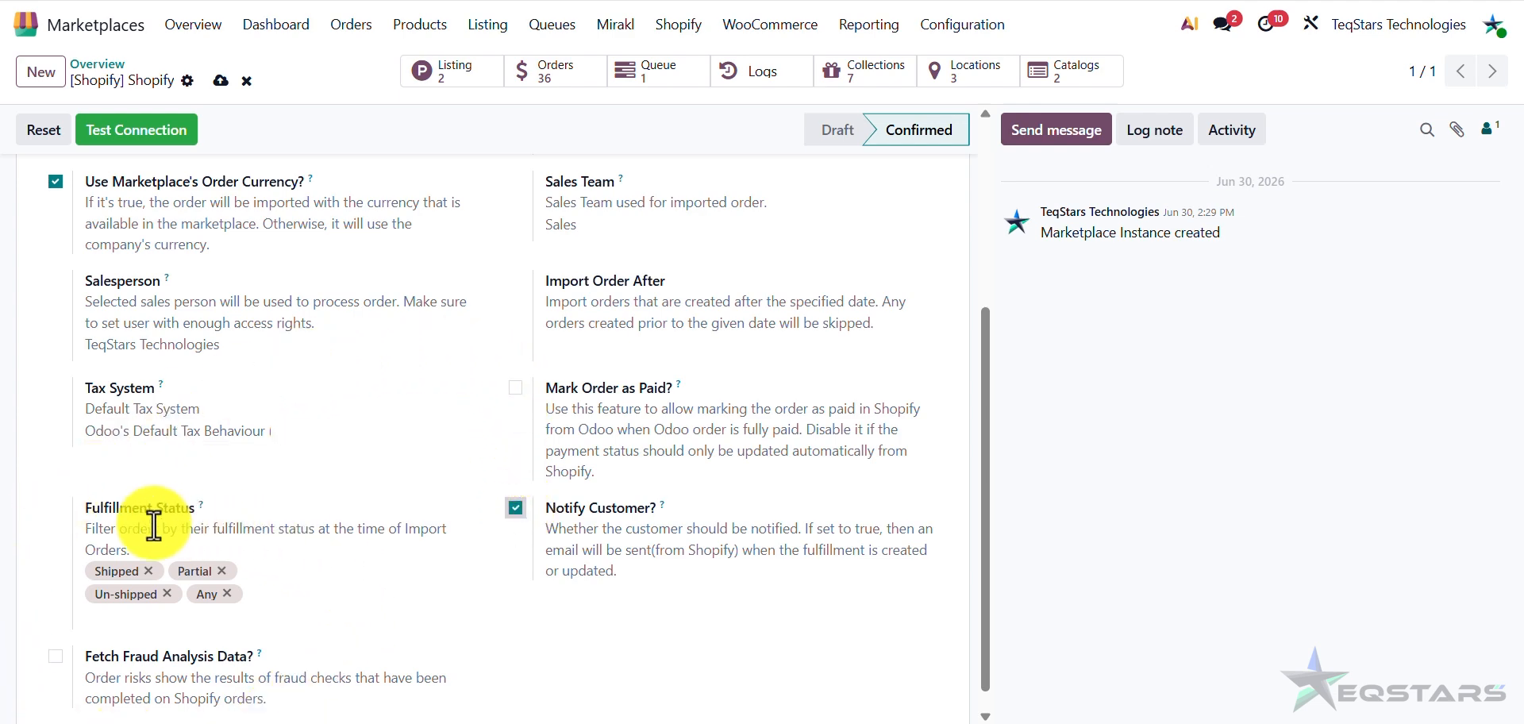
{"action": "left_click", "coordinate": [56, 656]}
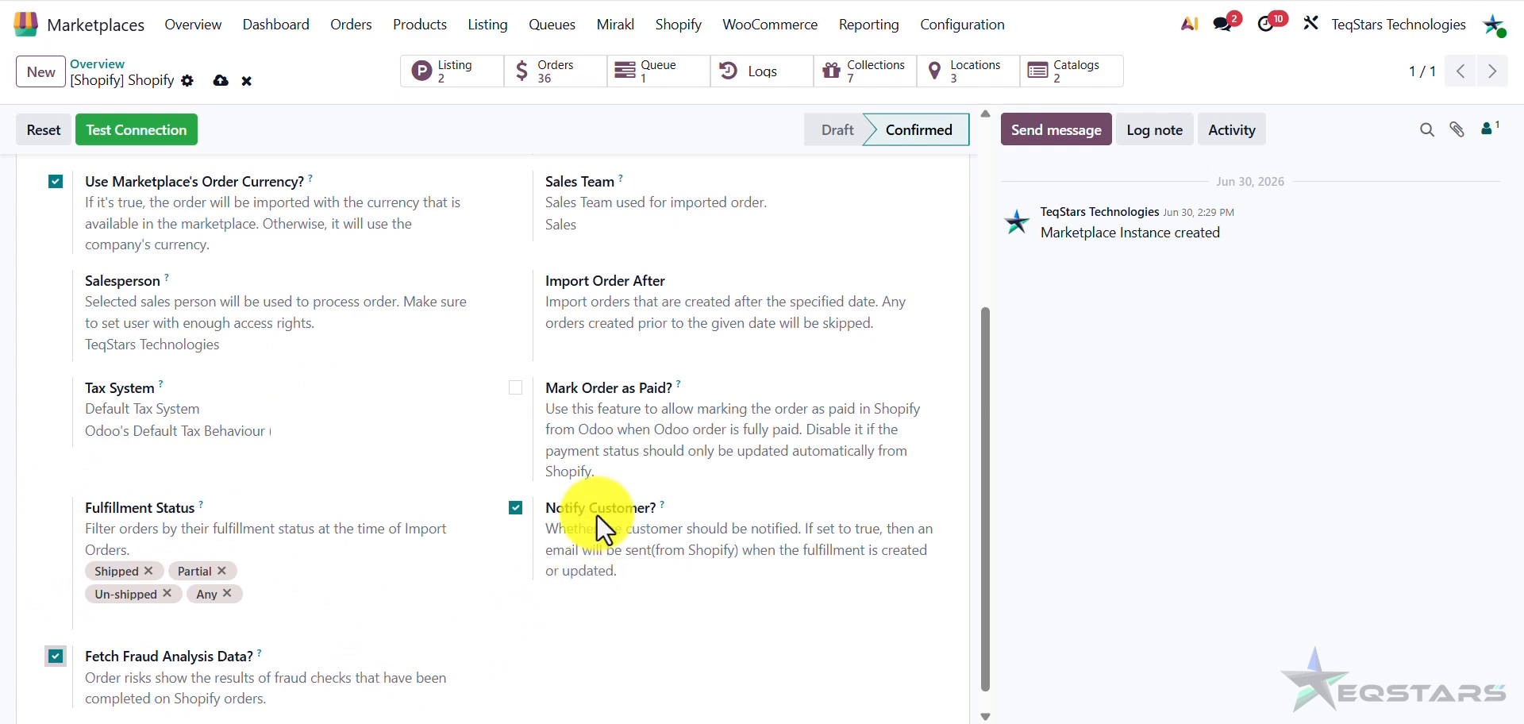
{"action": "left_click", "coordinate": [513, 508]}
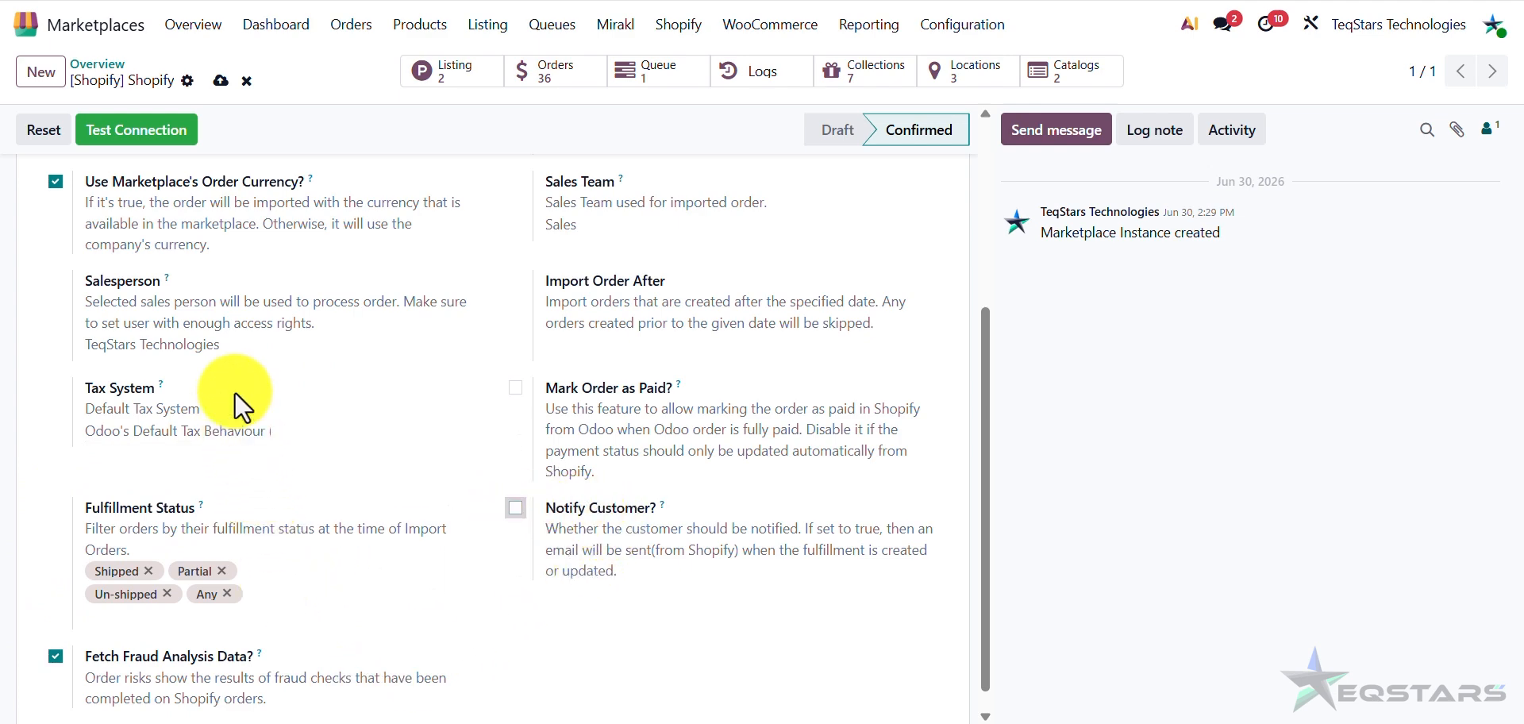
Step: Set the default tax system to Follow Marketplace Tax (no fiscal position mappings)
{"action": "left_click", "coordinate": [203, 428]}
{"action": "left_click", "coordinate": [208, 495]}
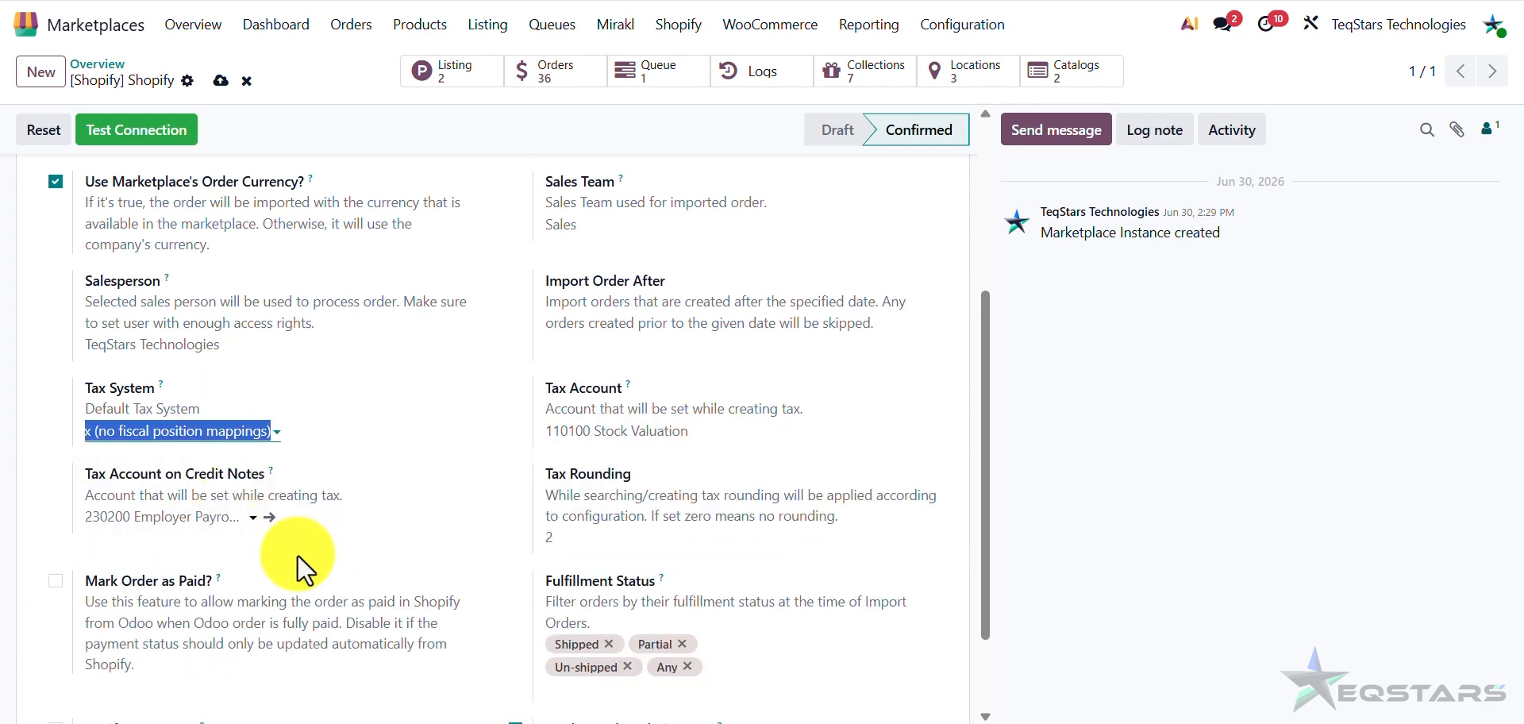
{"action": "scroll", "coordinate": [368, 552], "scroll_direction": "down", "scroll_amount": 2}
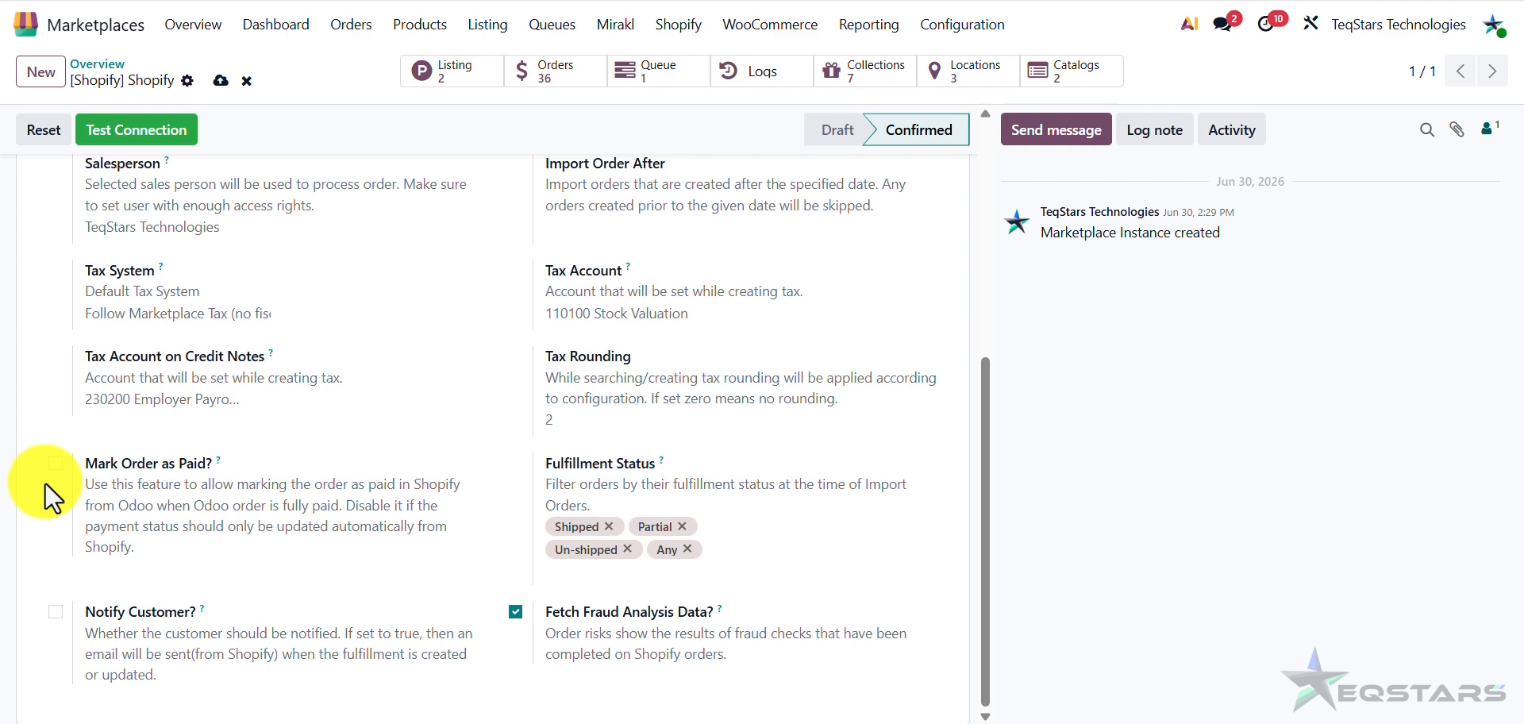
Step: Check the payment terms, financial status and payment gateway choices on a new order workflow line, leaving without keeping the line
{"action": "scroll", "coordinate": [162, 501], "scroll_direction": "up", "scroll_amount": 4}
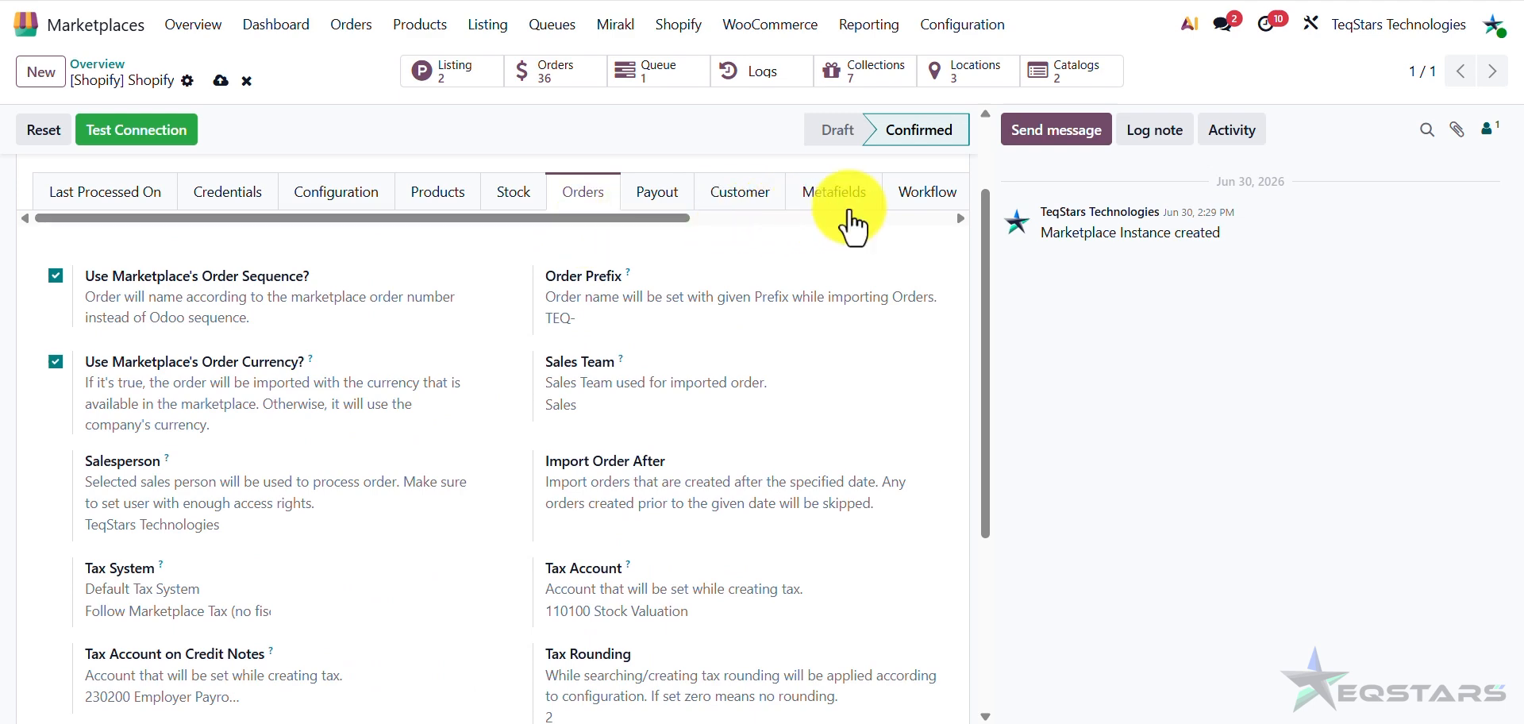
{"action": "left_click", "coordinate": [927, 191]}
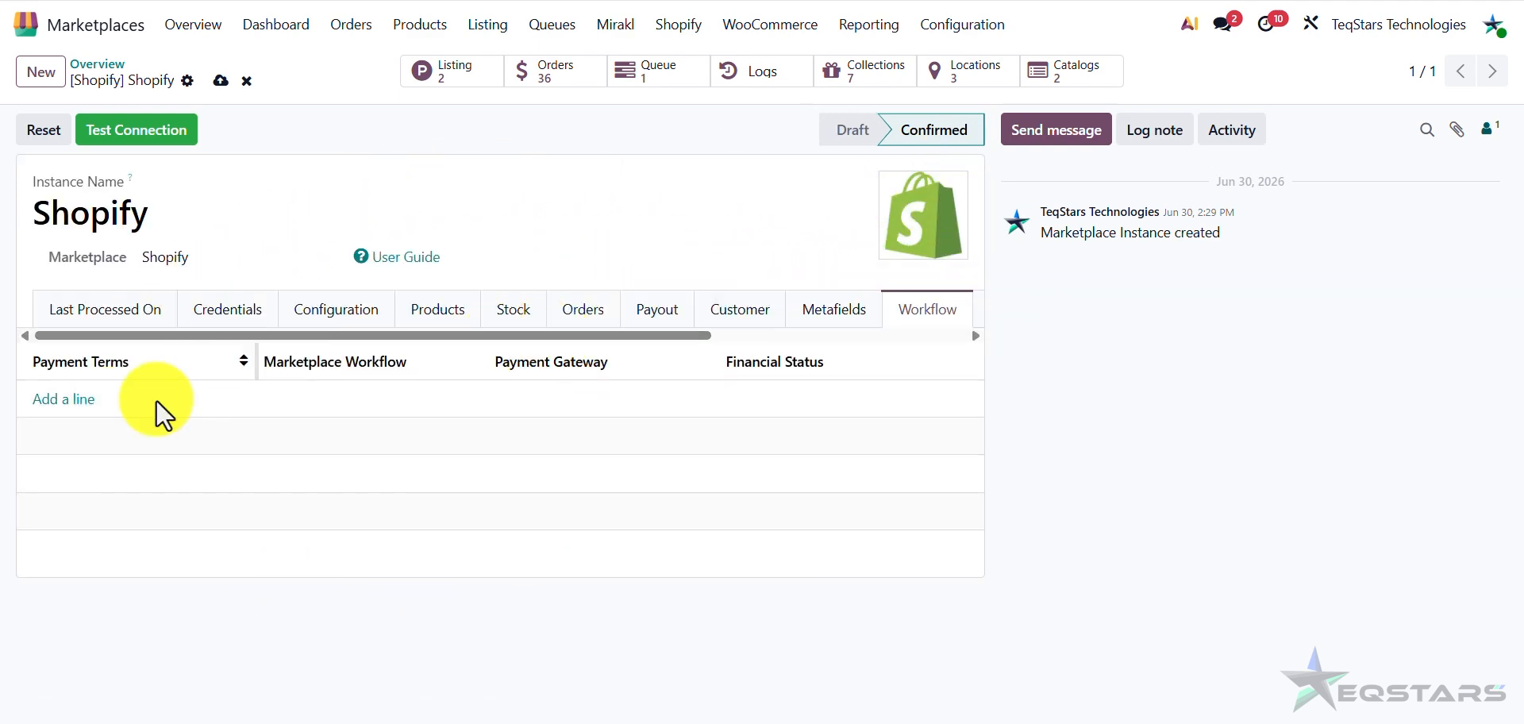
{"action": "left_click", "coordinate": [89, 405]}
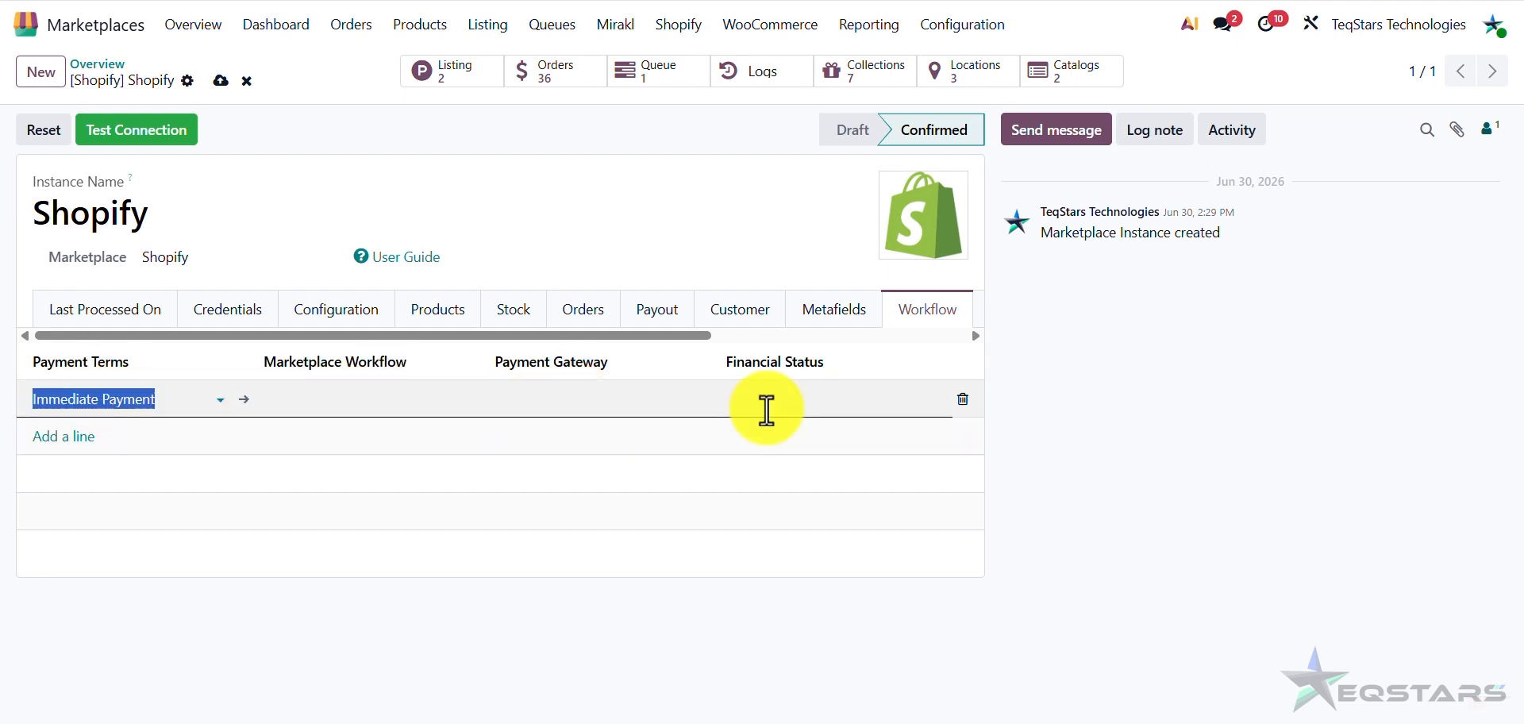
{"action": "left_click", "coordinate": [181, 402]}
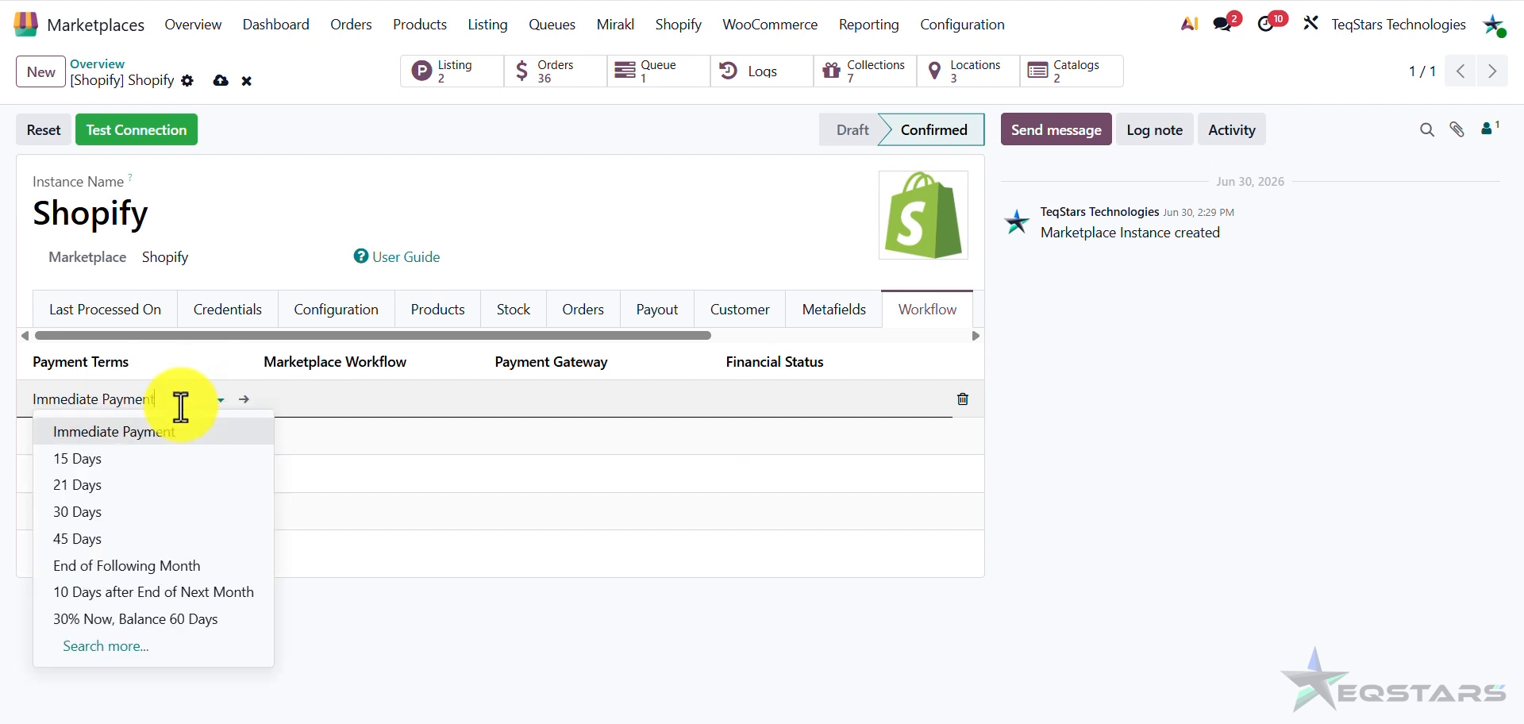
{"action": "left_click", "coordinate": [738, 394]}
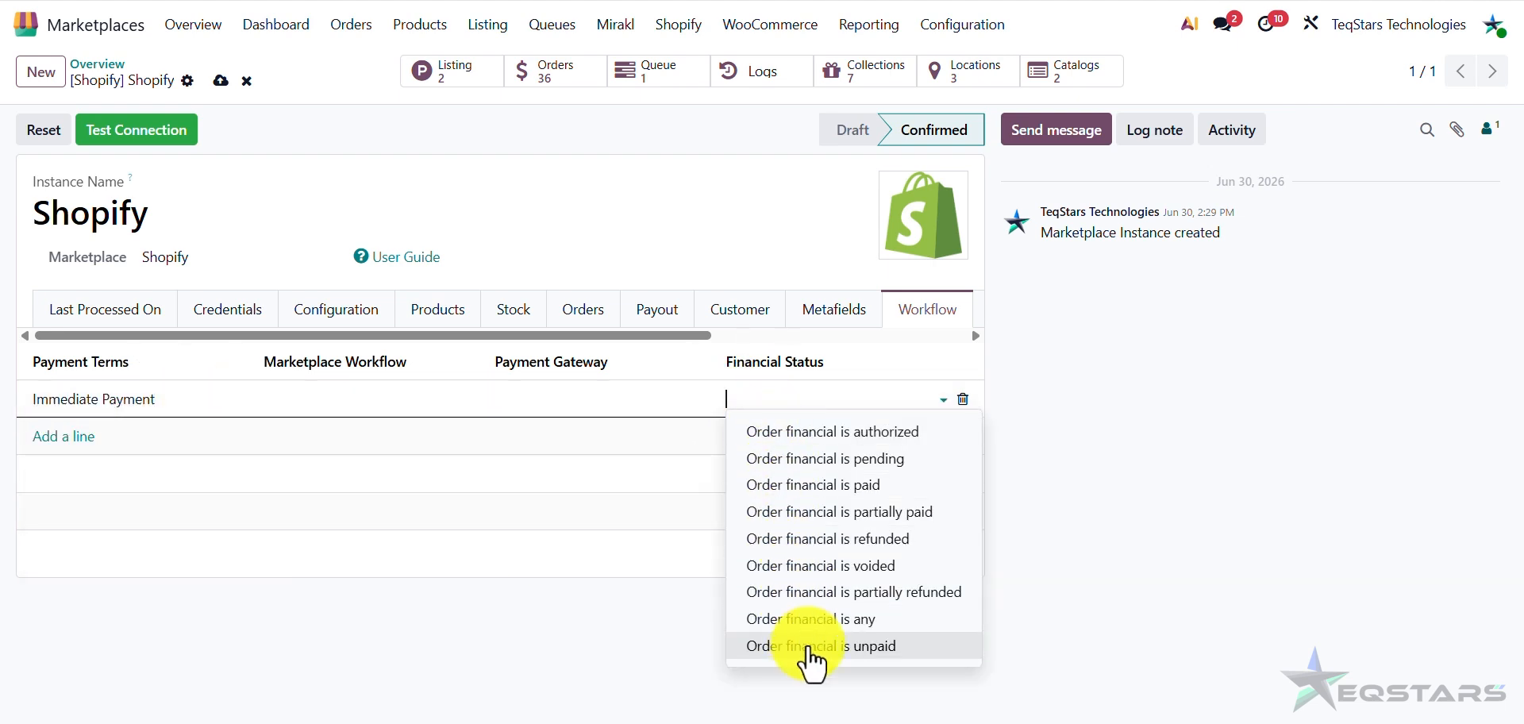
{"action": "left_click", "coordinate": [622, 397]}
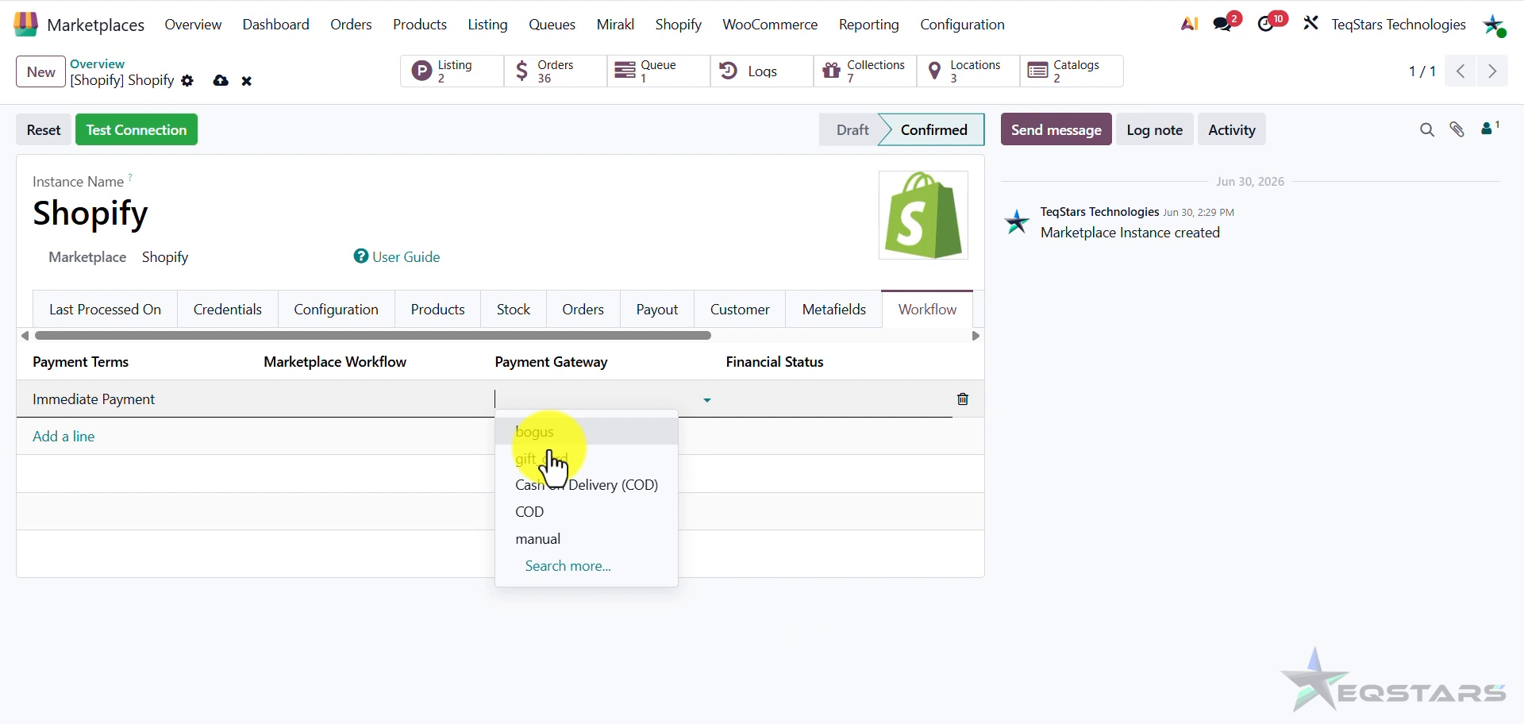
{"action": "left_click", "coordinate": [588, 613]}
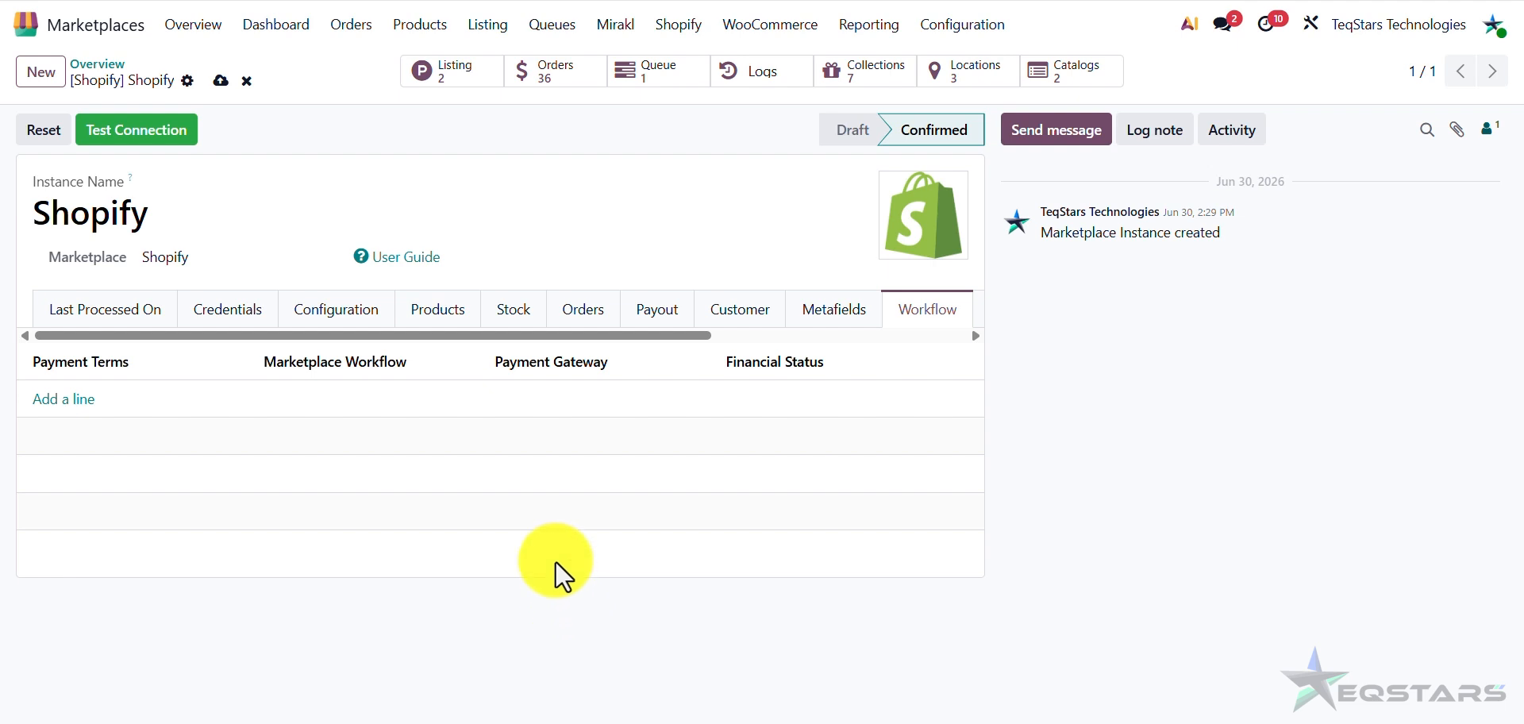
Step: View the payment terms choices once more on a blank workflow line and abandon the line
{"action": "left_click_drag", "start_coordinate": [489, 338], "coordinate": [621, 358]}
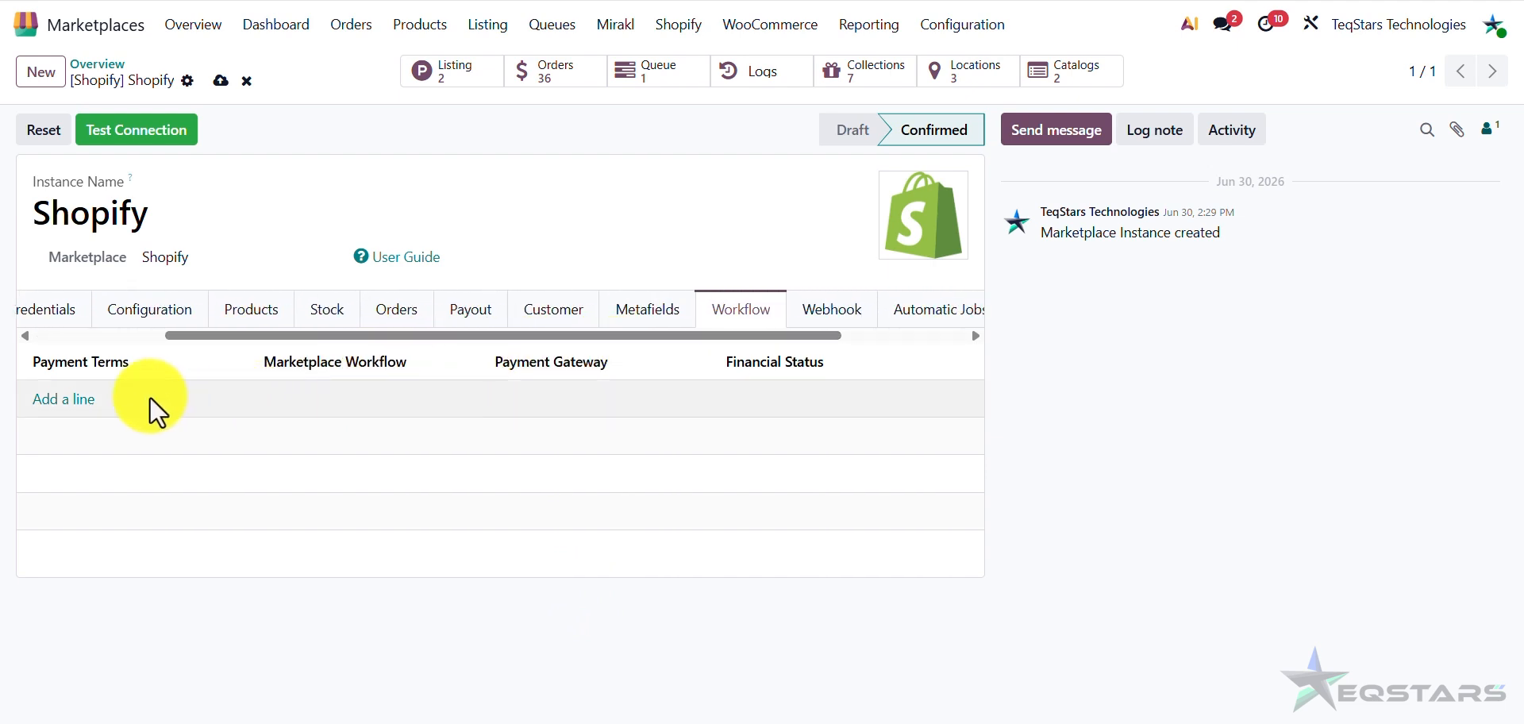
{"action": "left_click", "coordinate": [91, 400]}
{"action": "left_click", "coordinate": [85, 398]}
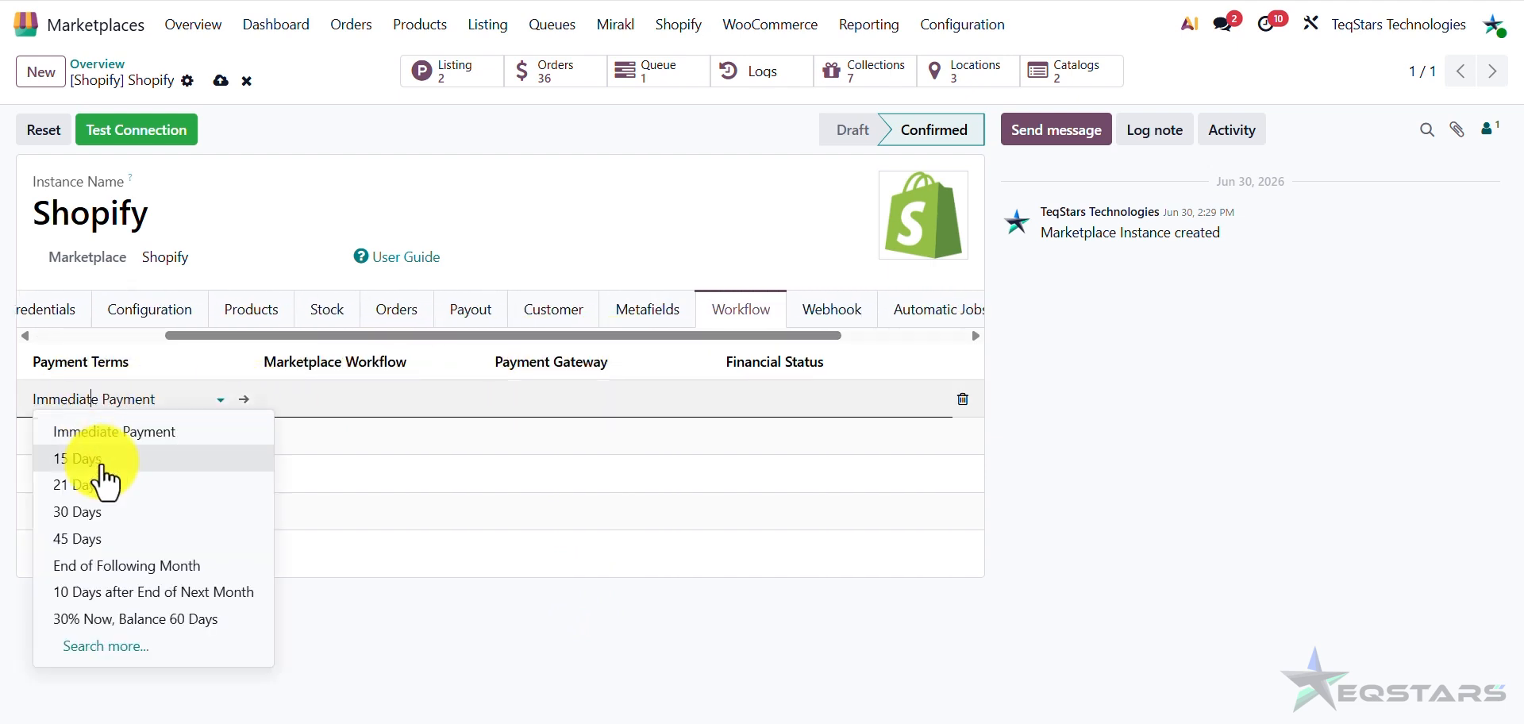
{"action": "left_click", "coordinate": [438, 630]}
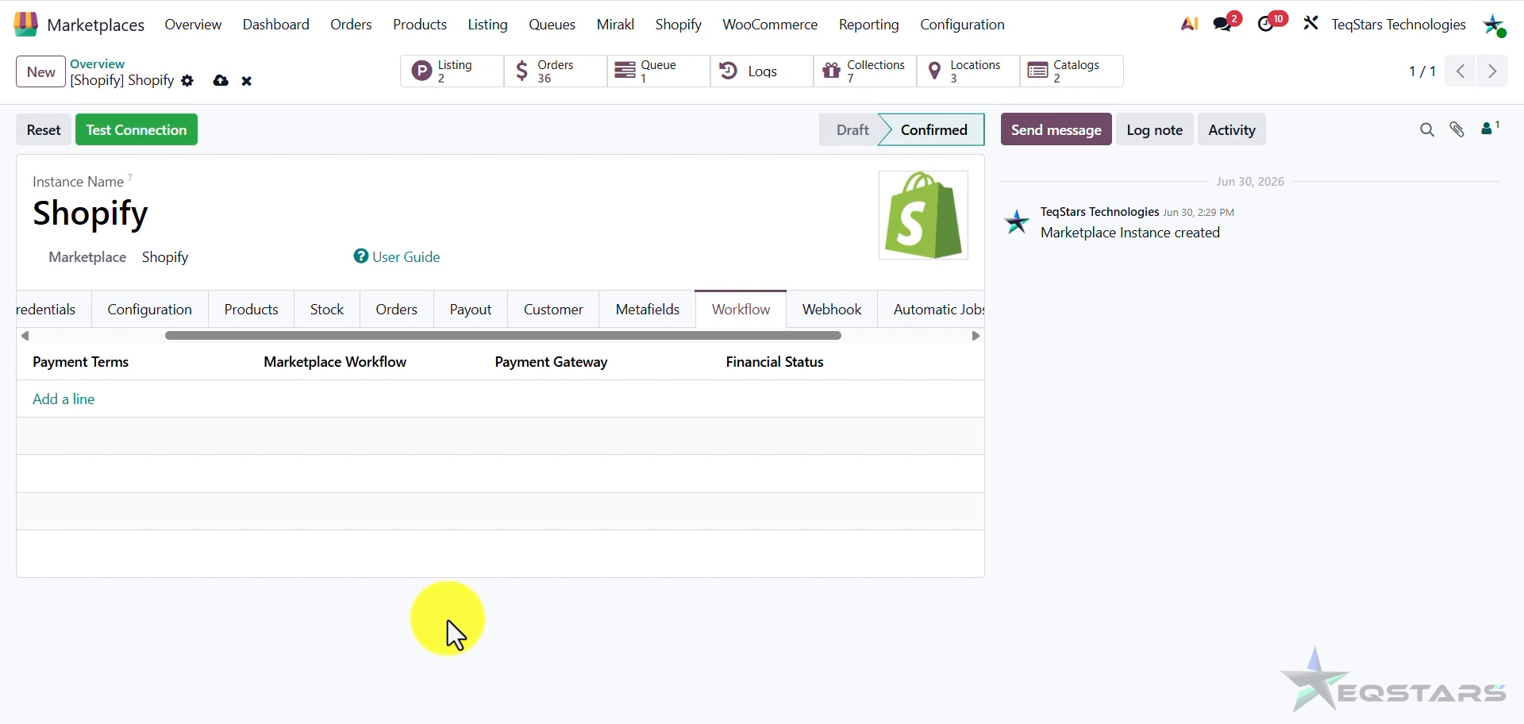
Step: Review the webhook notes, add an active webhook for the Create Orders event and save the instance
{"action": "left_click", "coordinate": [845, 321]}
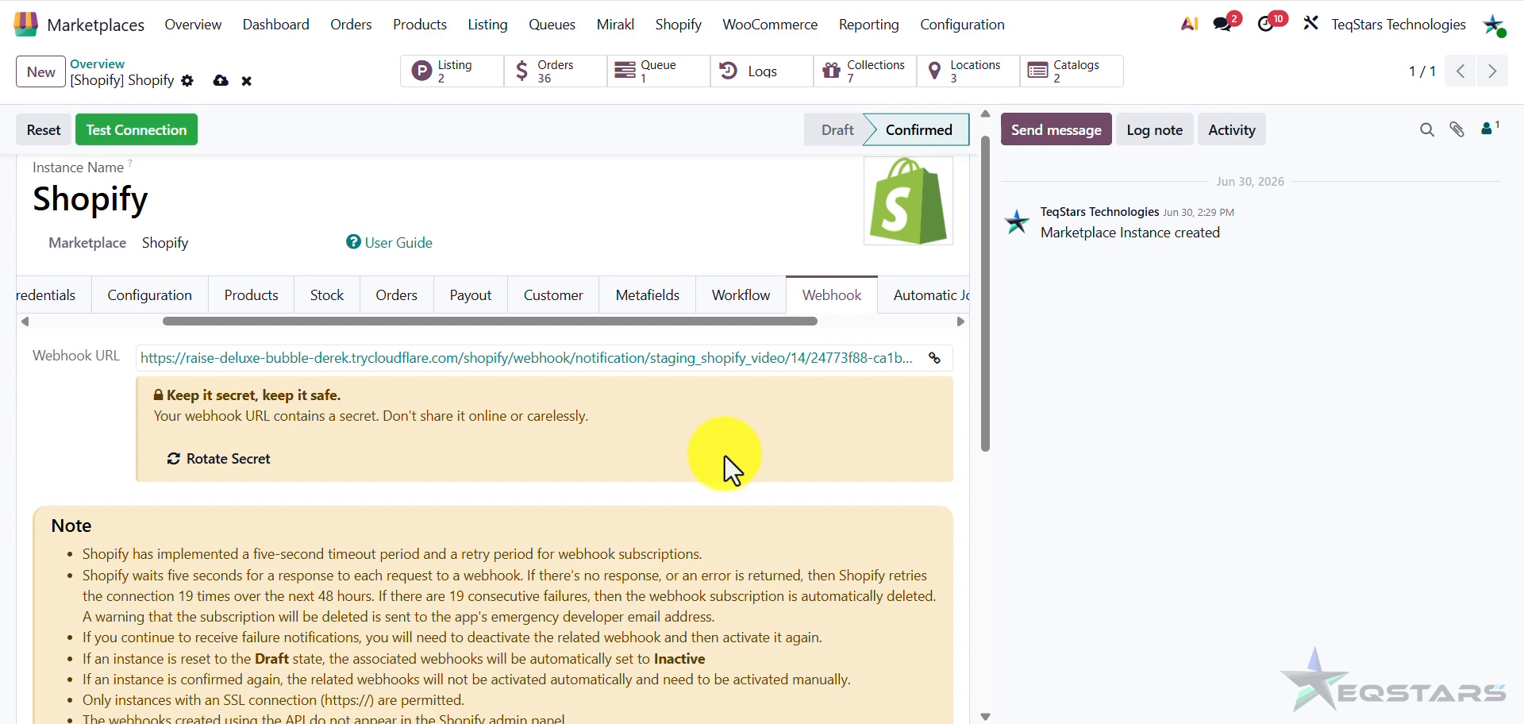
{"action": "scroll", "coordinate": [725, 455], "scroll_direction": "down", "scroll_amount": 3}
{"action": "scroll", "coordinate": [725, 454], "scroll_direction": "up", "scroll_amount": 3}
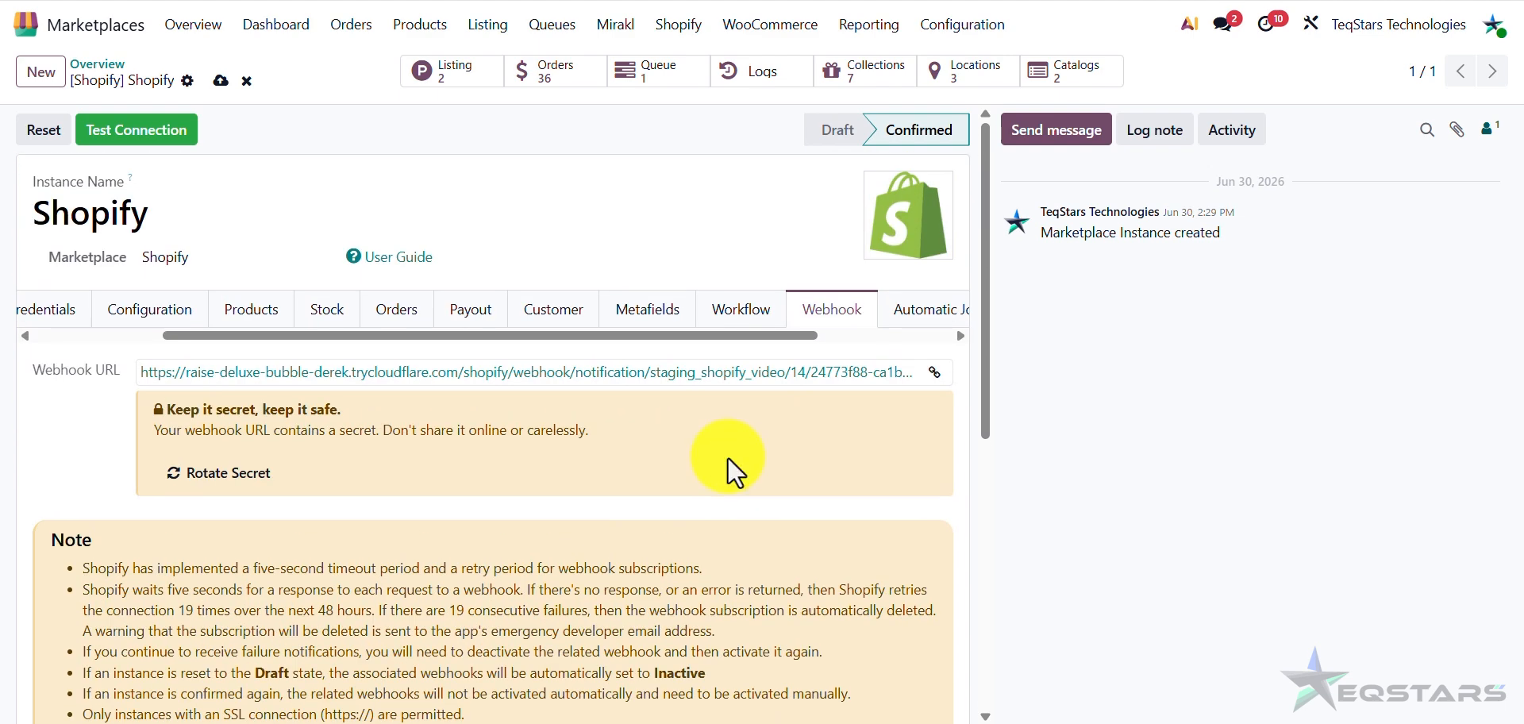
{"action": "scroll", "coordinate": [727, 457], "scroll_direction": "down", "scroll_amount": 3}
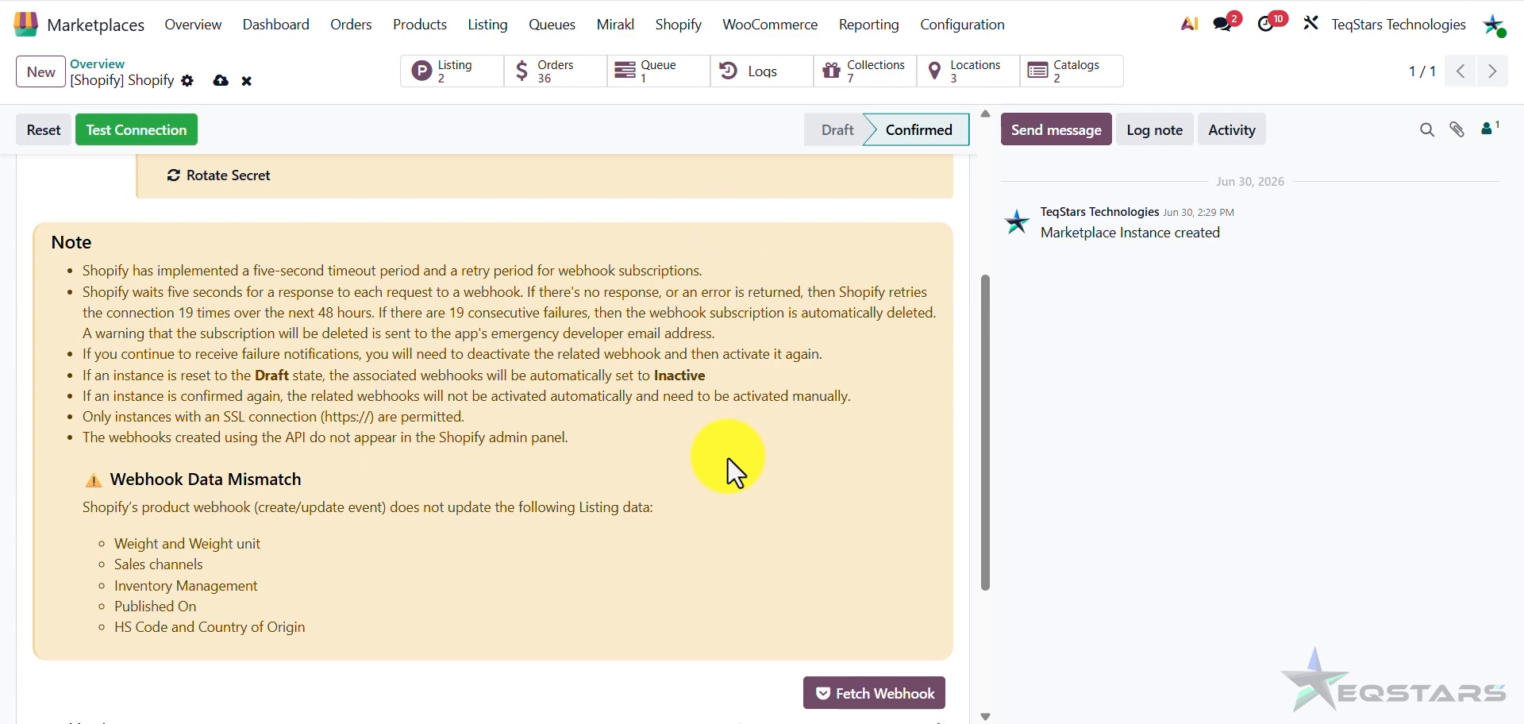
{"action": "scroll", "coordinate": [727, 457], "scroll_direction": "down", "scroll_amount": 3}
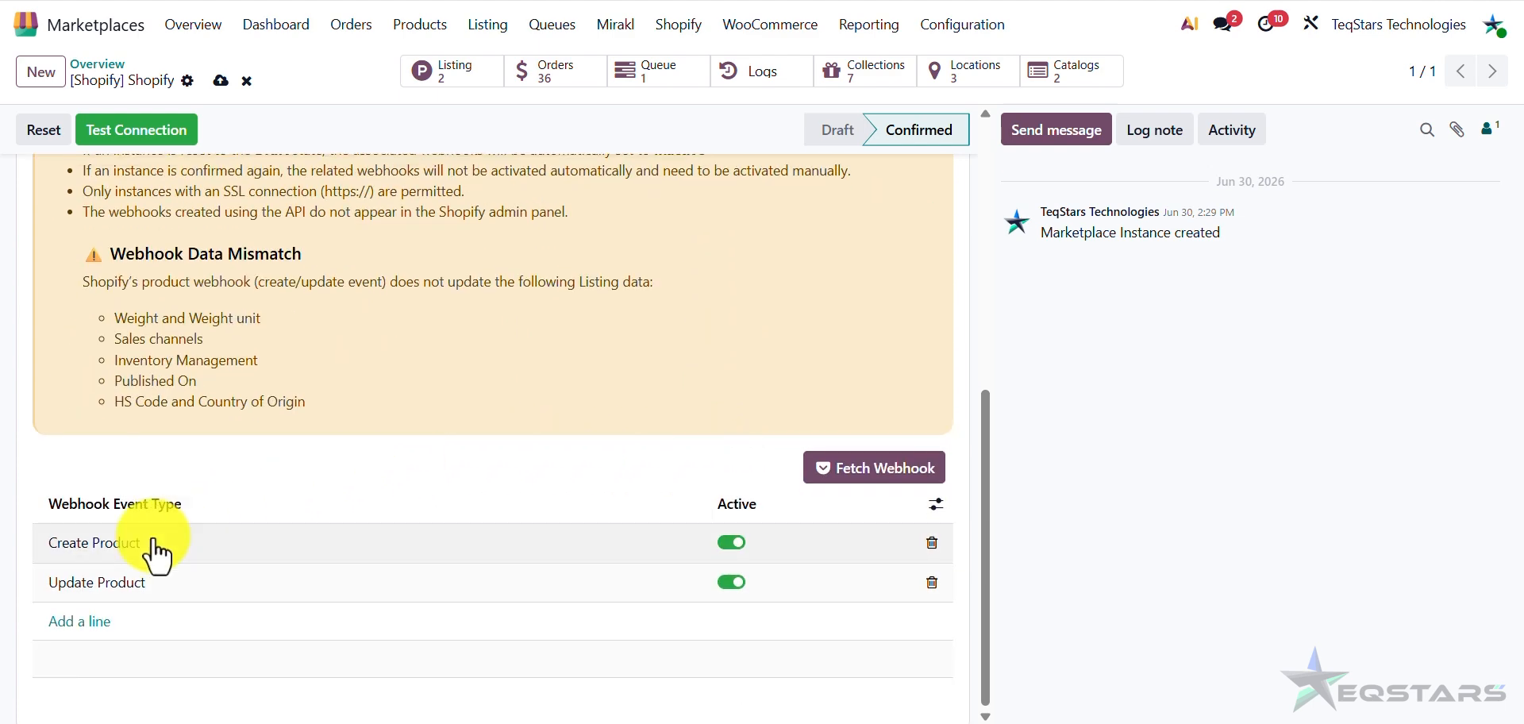
{"action": "left_click", "coordinate": [66, 616]}
{"action": "left_click", "coordinate": [75, 617]}
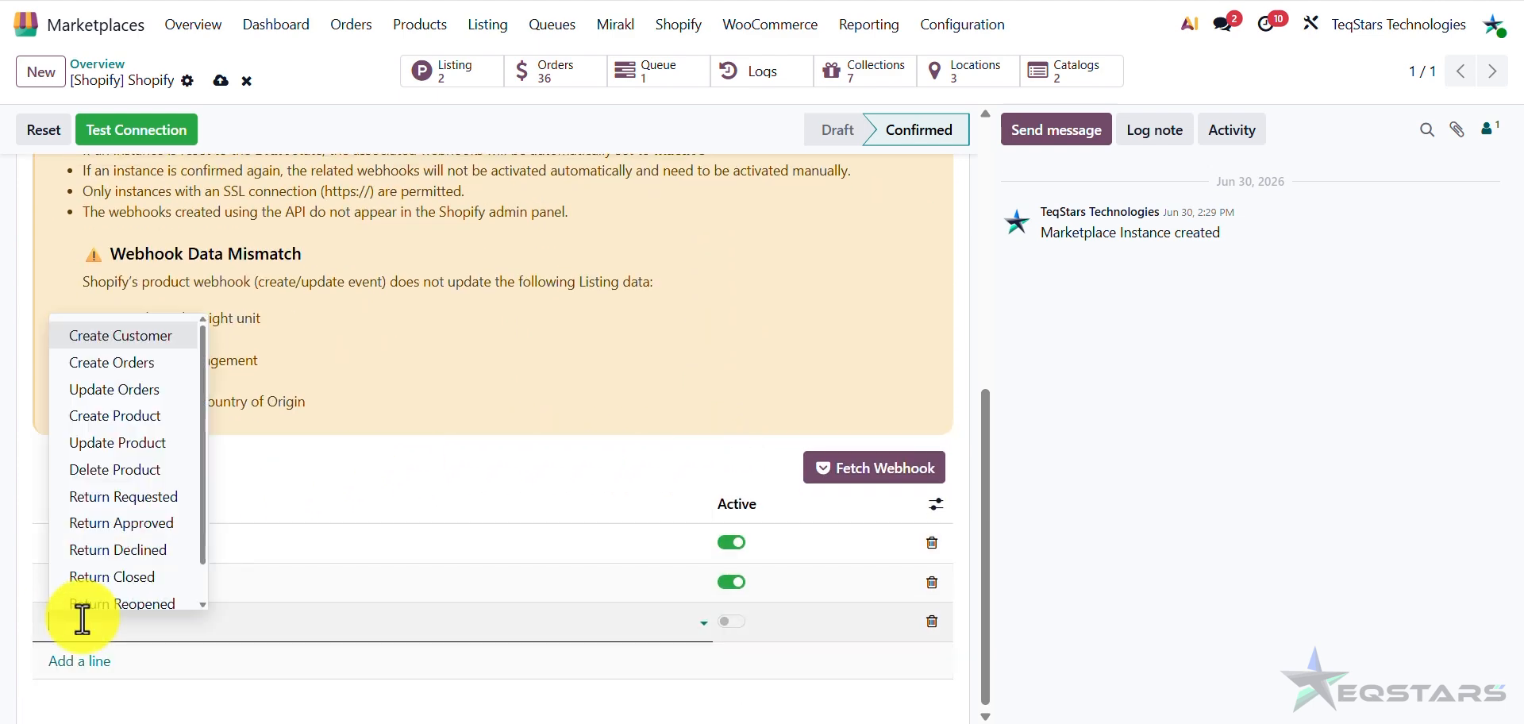
{"action": "left_click", "coordinate": [79, 356]}
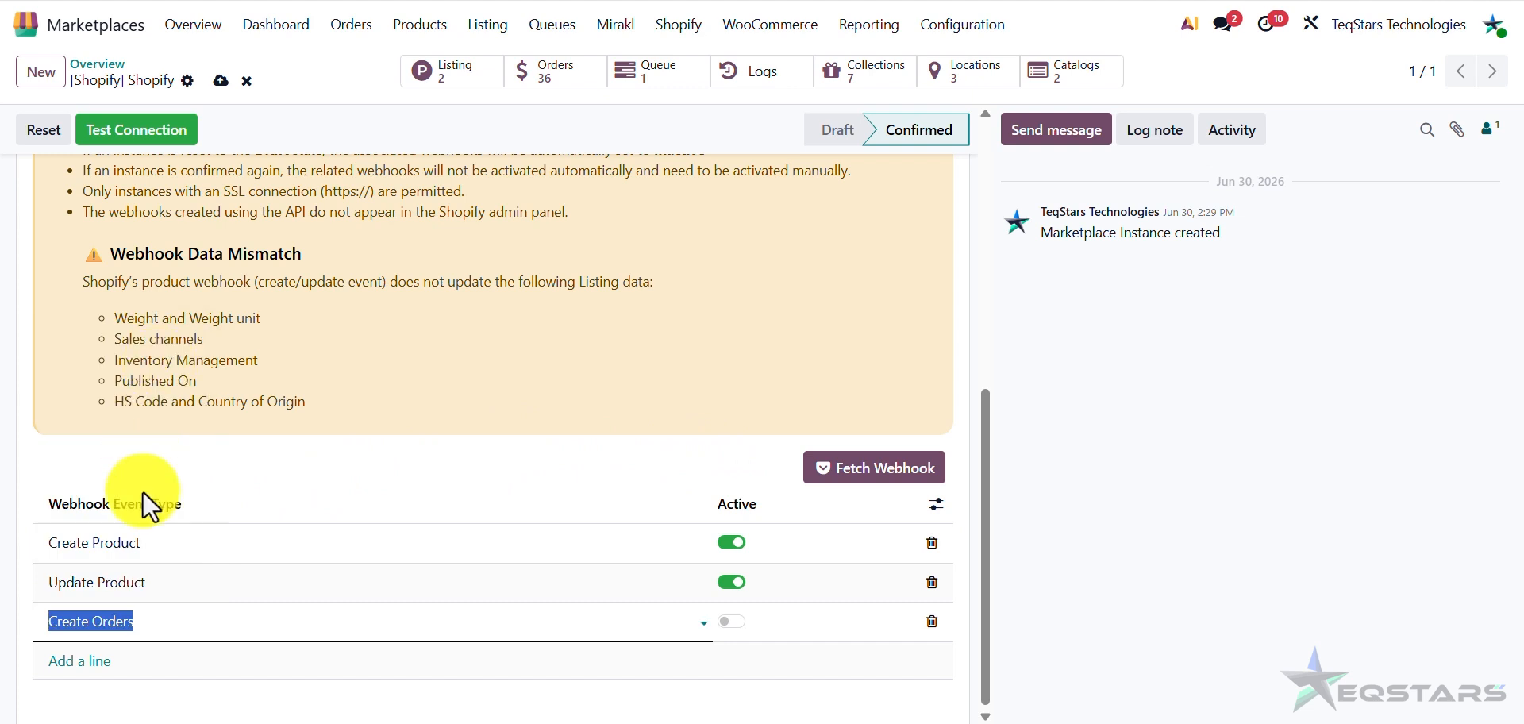
{"action": "left_click", "coordinate": [731, 621]}
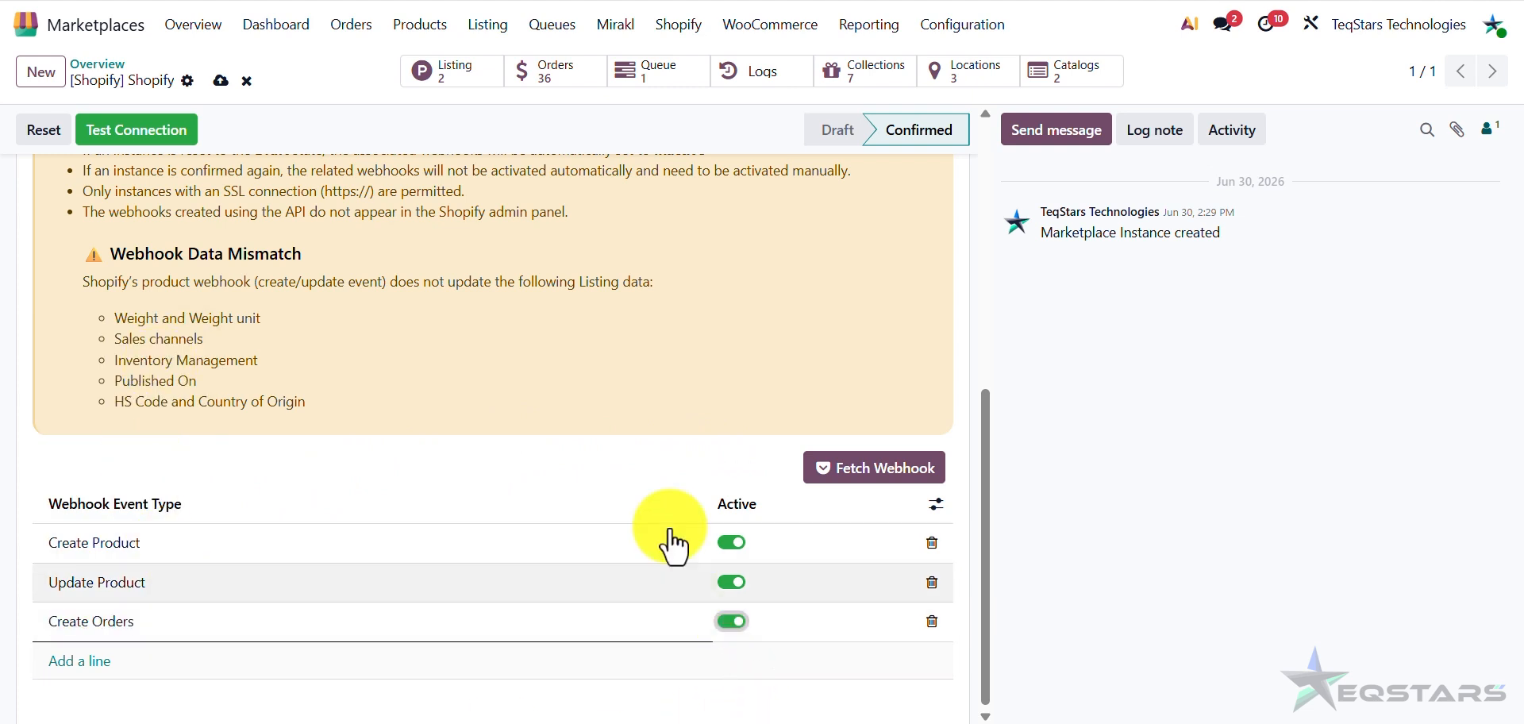
{"action": "left_click", "coordinate": [221, 82]}
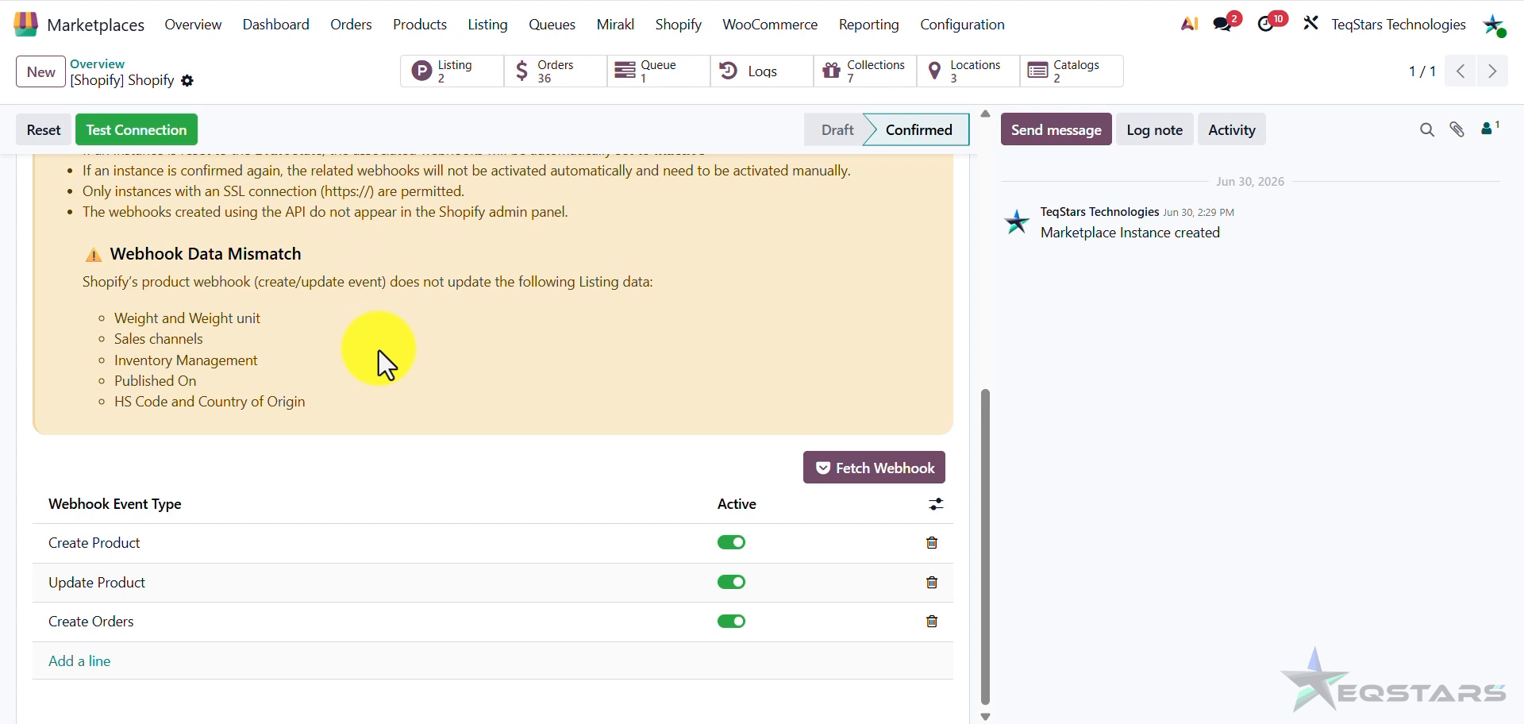
Step: Add an active webhook for the Update Orders event and save the instance
{"action": "left_click", "coordinate": [79, 663]}
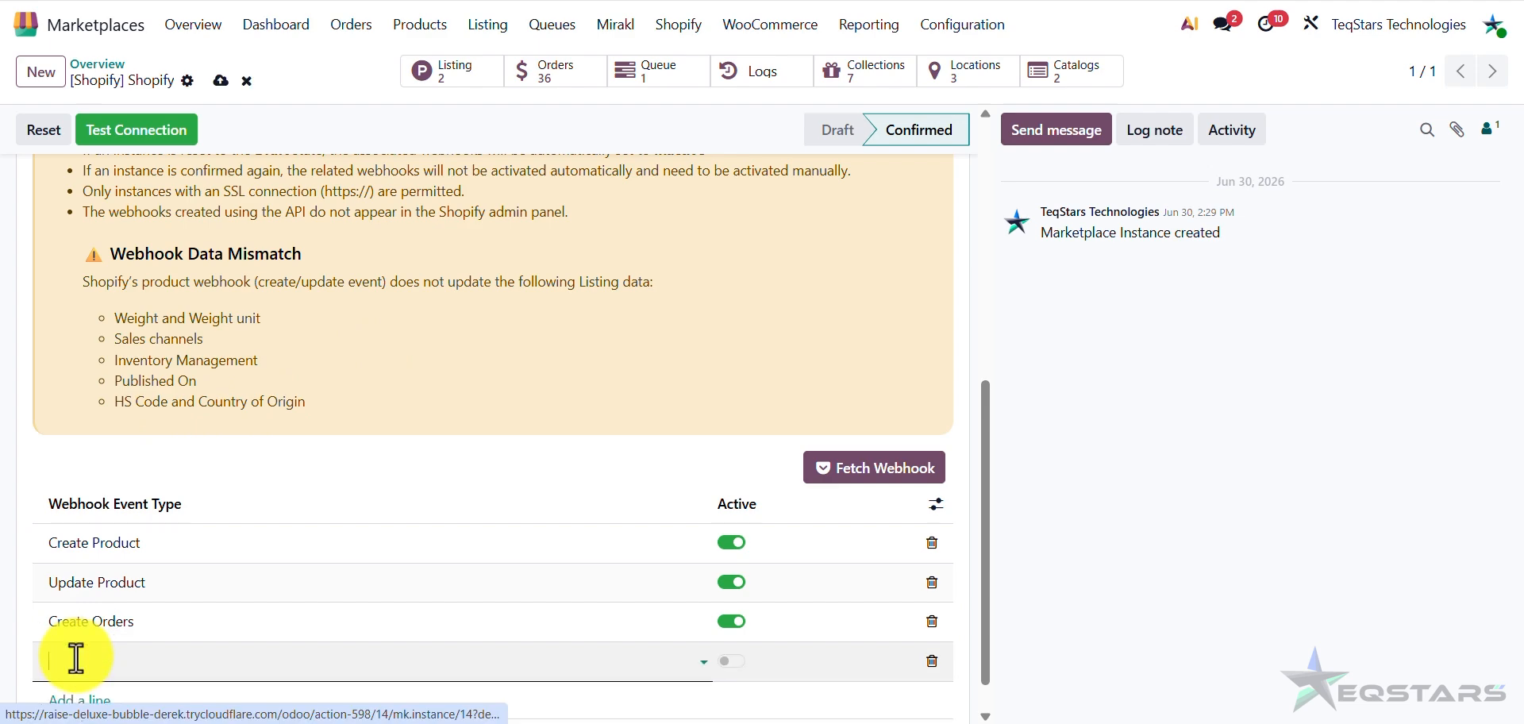
{"action": "left_click", "coordinate": [70, 661]}
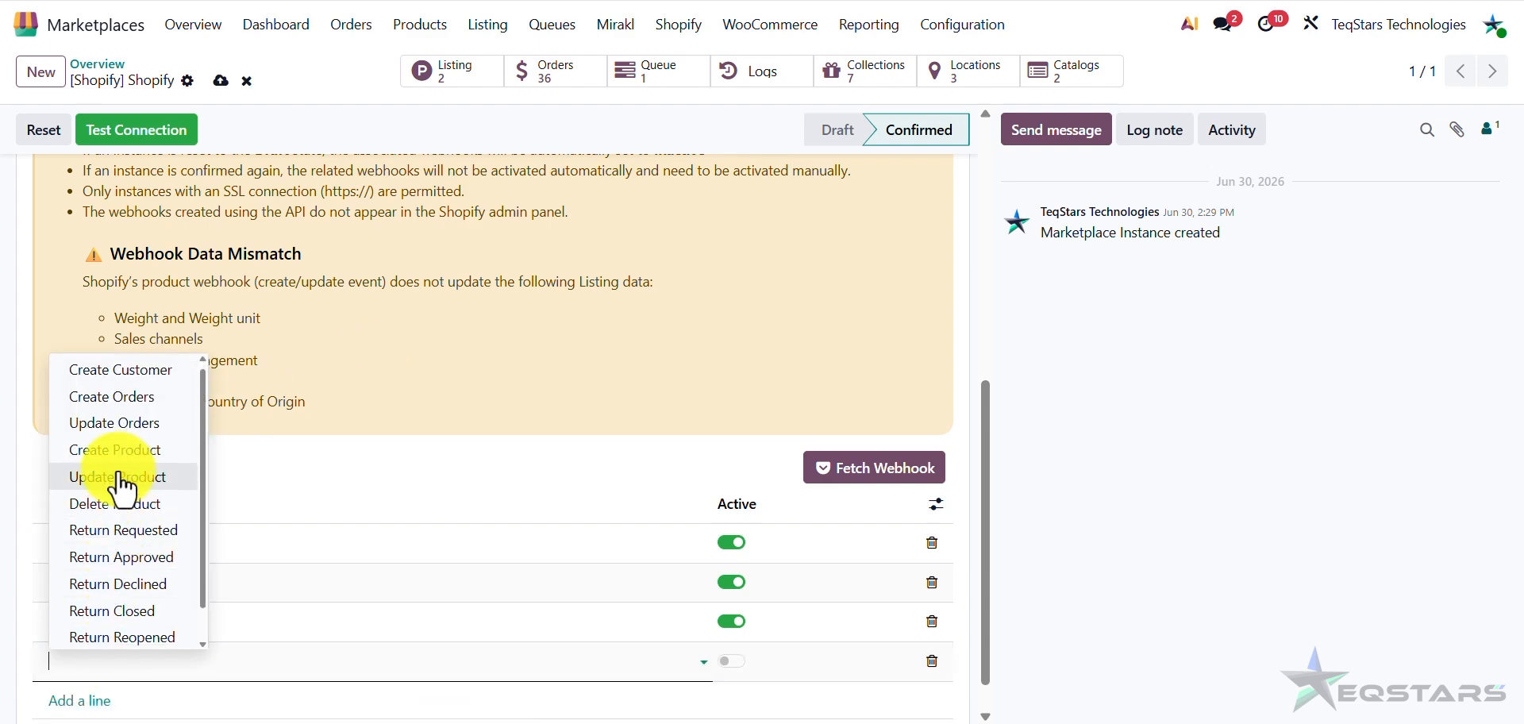
{"action": "left_click", "coordinate": [115, 423]}
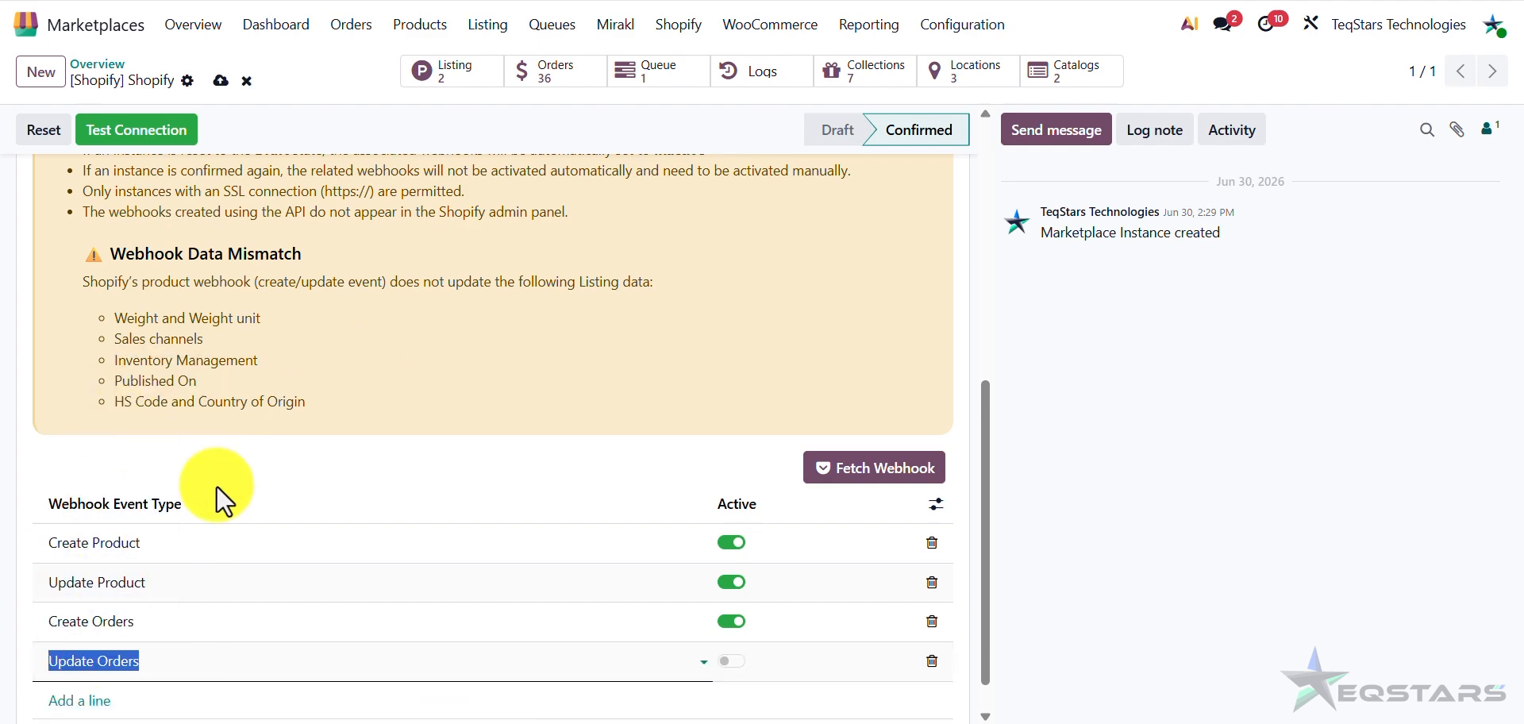
{"action": "left_click", "coordinate": [731, 660]}
{"action": "left_click", "coordinate": [221, 80]}
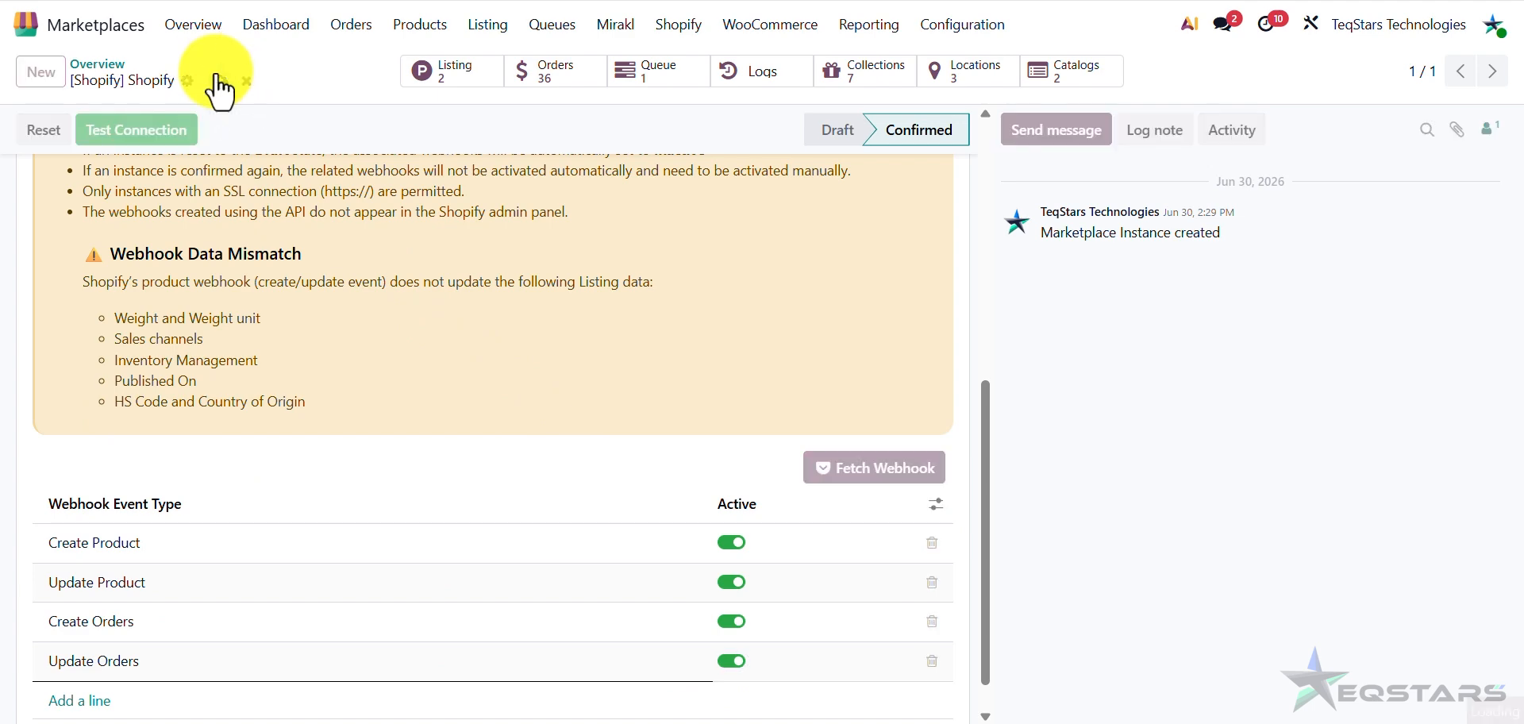
Step: Show the instance's automatic jobs and widen the Action Name column so the full job names can be read
{"action": "scroll", "coordinate": [327, 459], "scroll_direction": "up", "scroll_amount": 6}
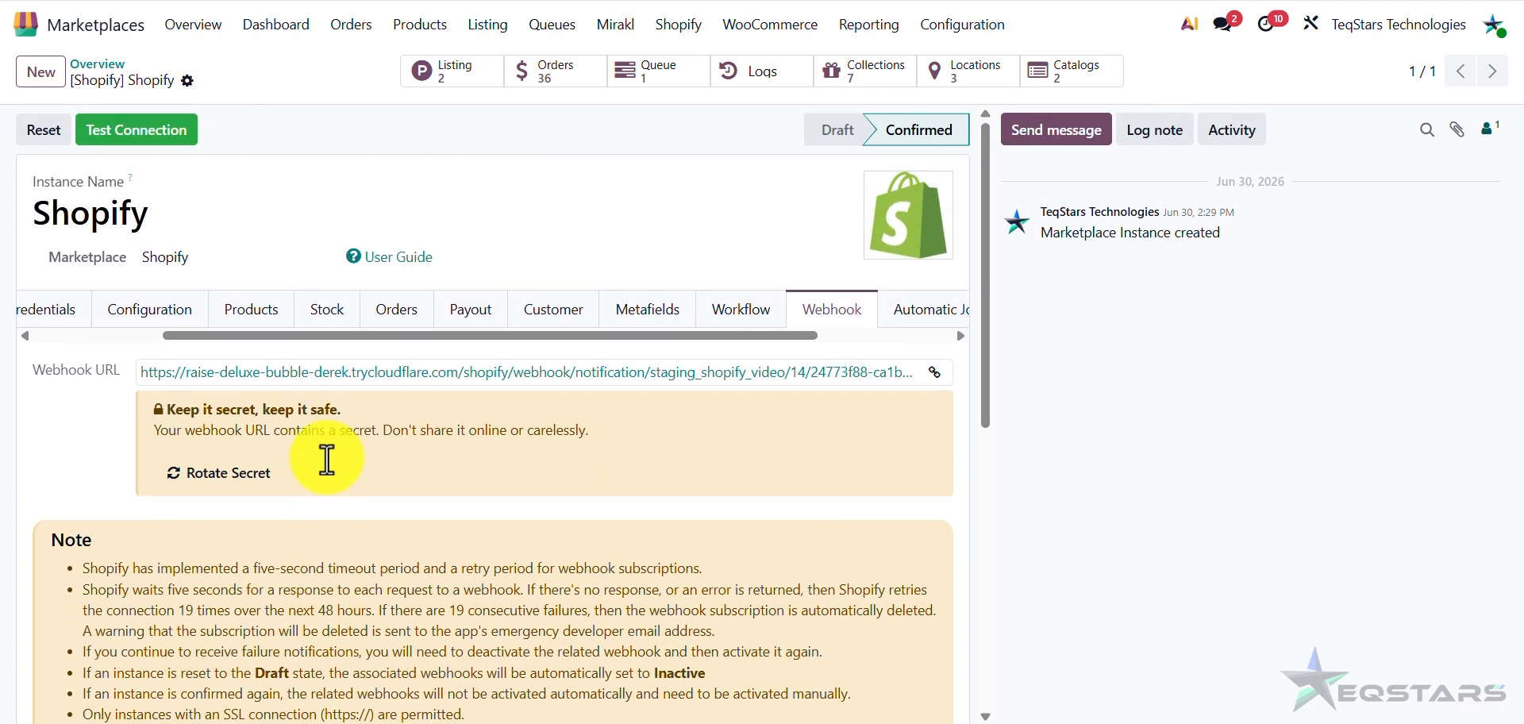
{"action": "scroll", "coordinate": [326, 459], "scroll_direction": "down", "scroll_amount": 3}
{"action": "scroll", "coordinate": [338, 474], "scroll_direction": "up", "scroll_amount": 3}
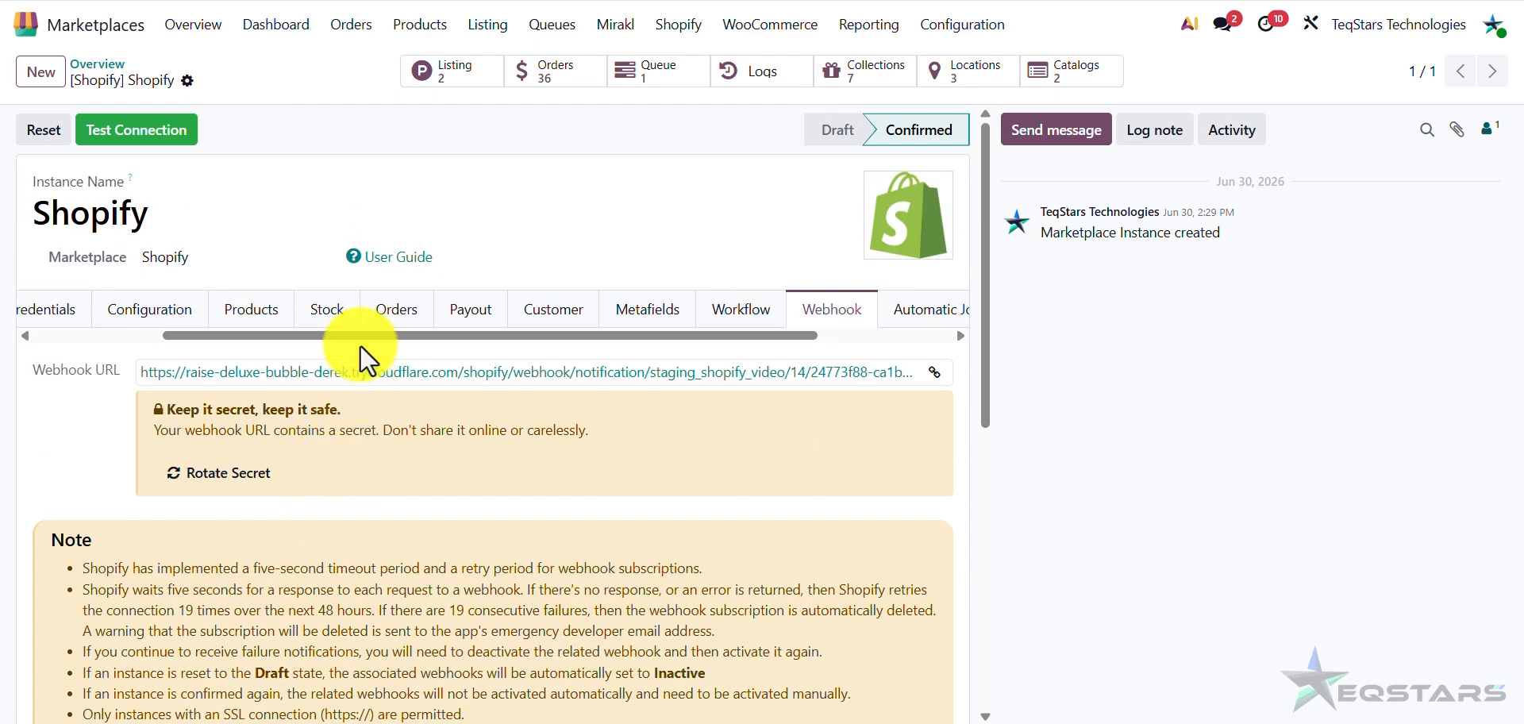
{"action": "left_click_drag", "start_coordinate": [373, 336], "coordinate": [540, 370]}
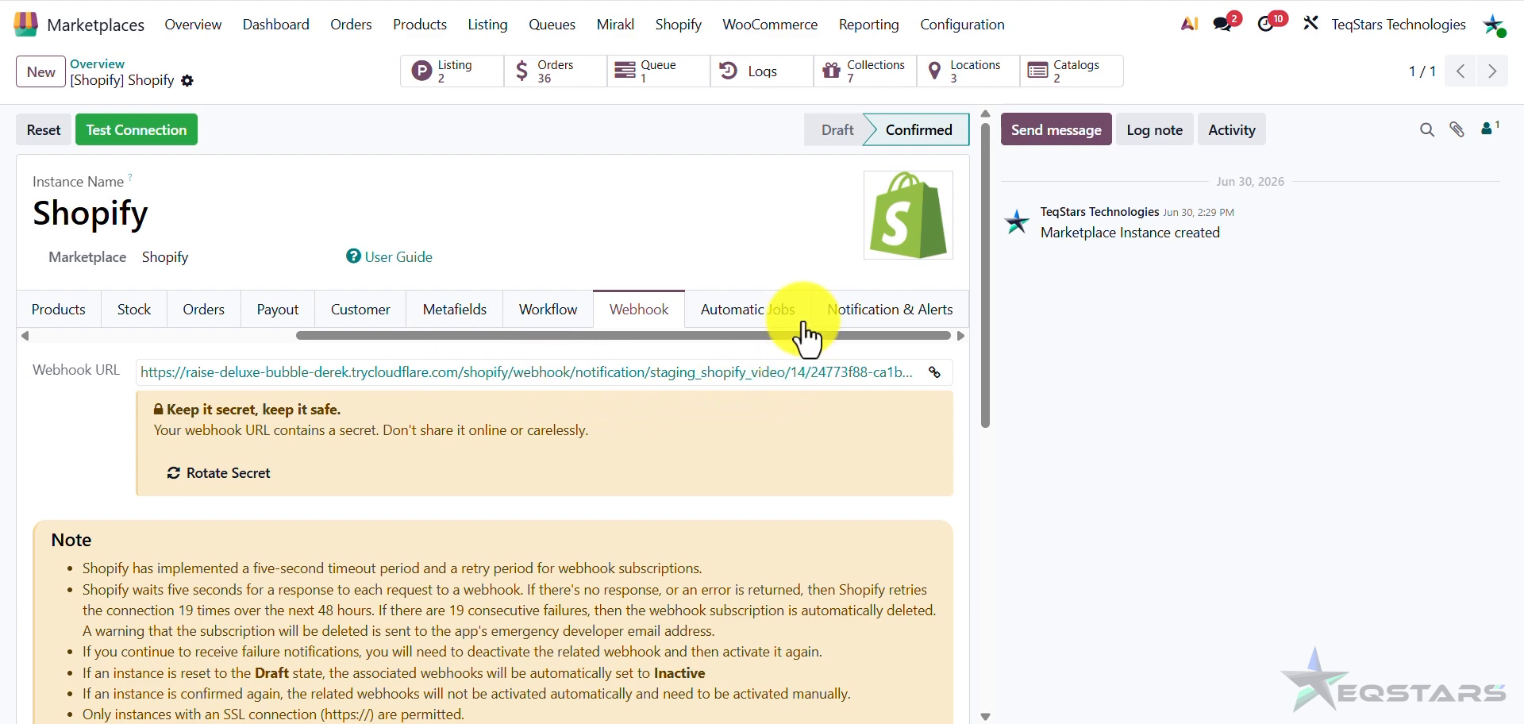
{"action": "left_click", "coordinate": [740, 329]}
{"action": "scroll", "coordinate": [516, 429], "scroll_direction": "down", "scroll_amount": 3}
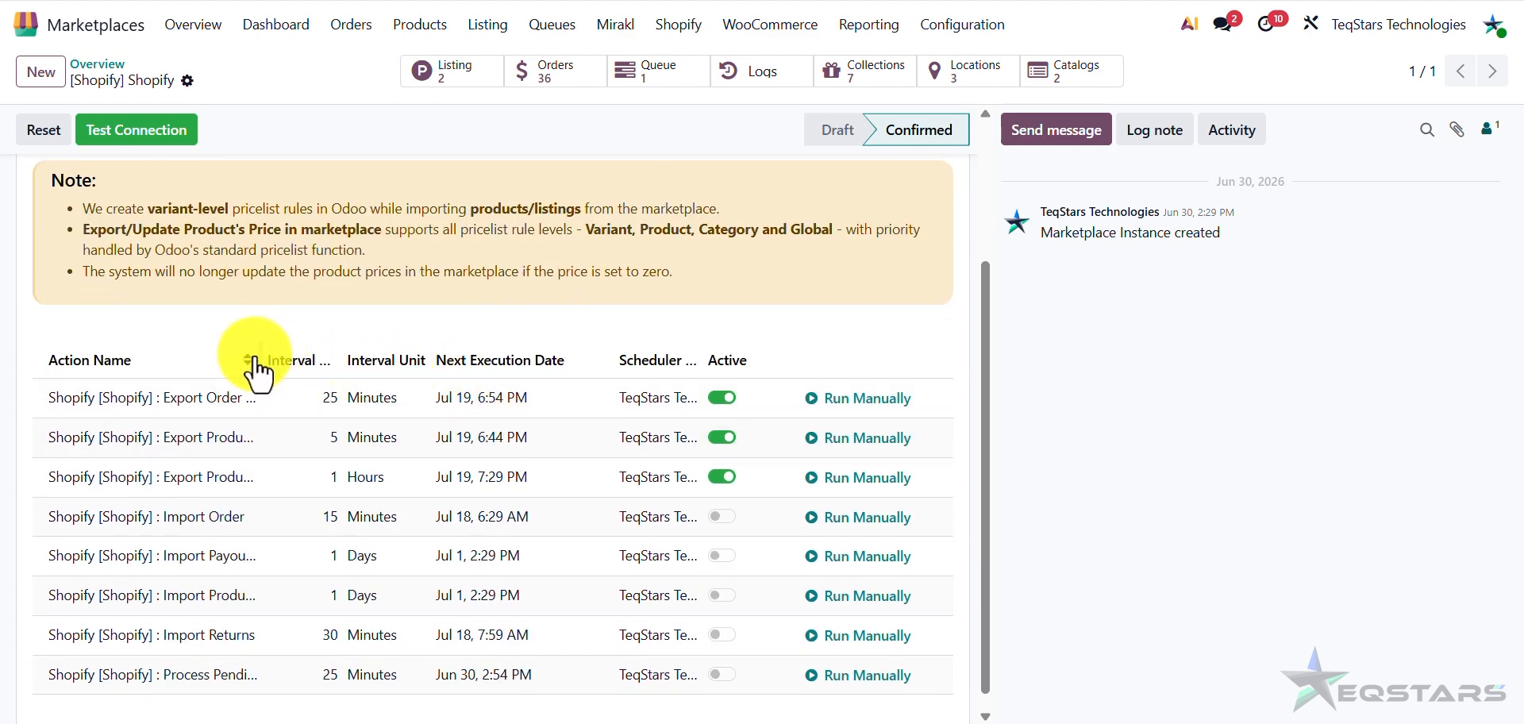
{"action": "left_click_drag", "start_coordinate": [265, 359], "coordinate": [403, 372]}
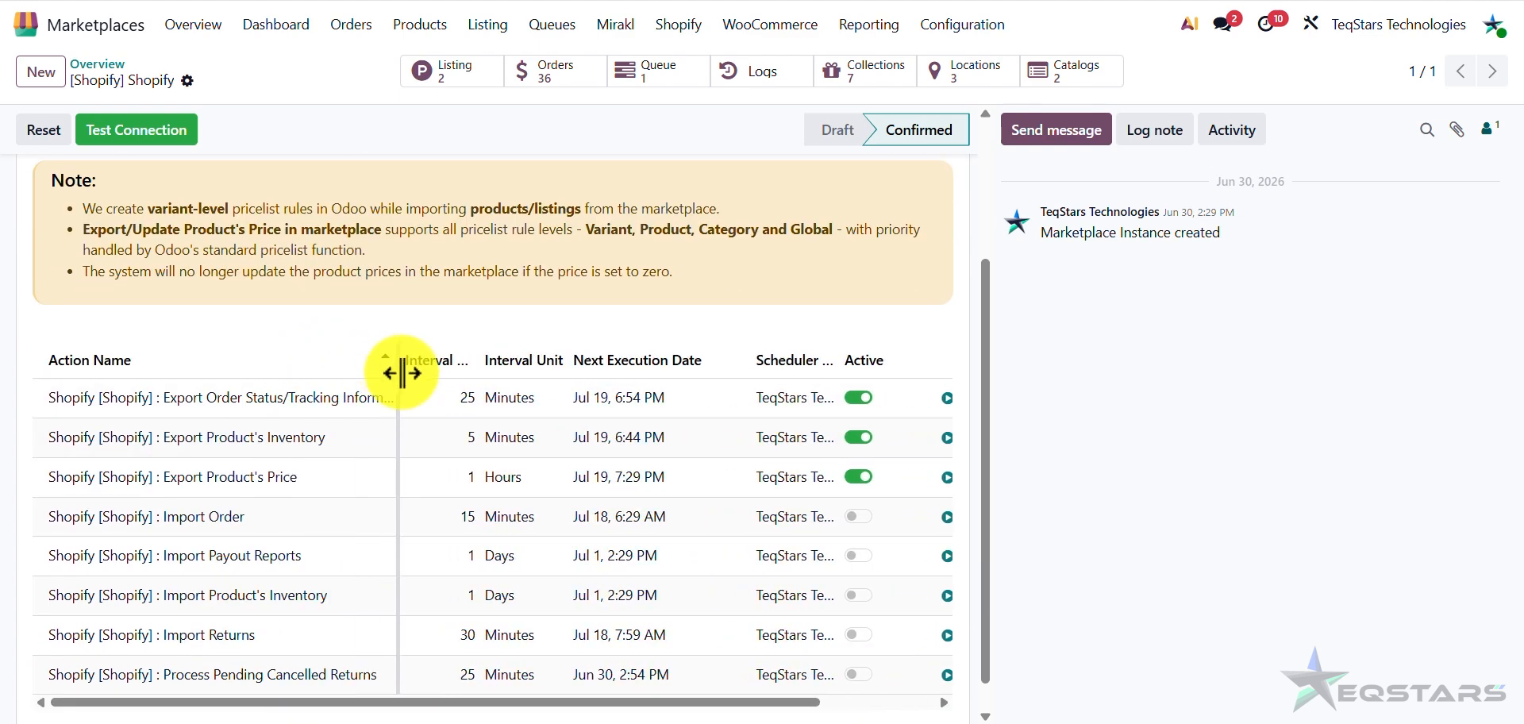
Step: Check the interval unit choices for the Import Order job and close them, keeping Minutes
{"action": "left_click", "coordinate": [512, 517]}
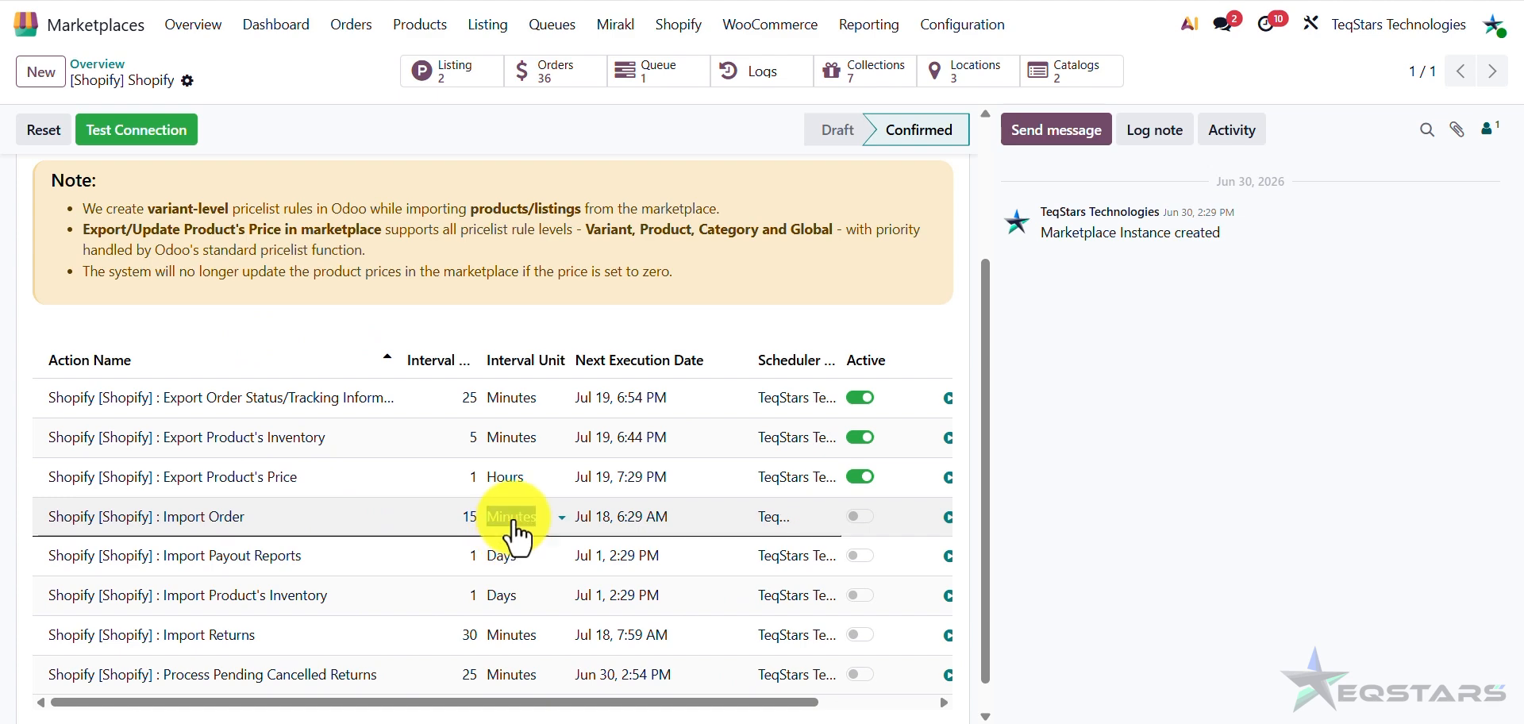
{"action": "left_click", "coordinate": [509, 520]}
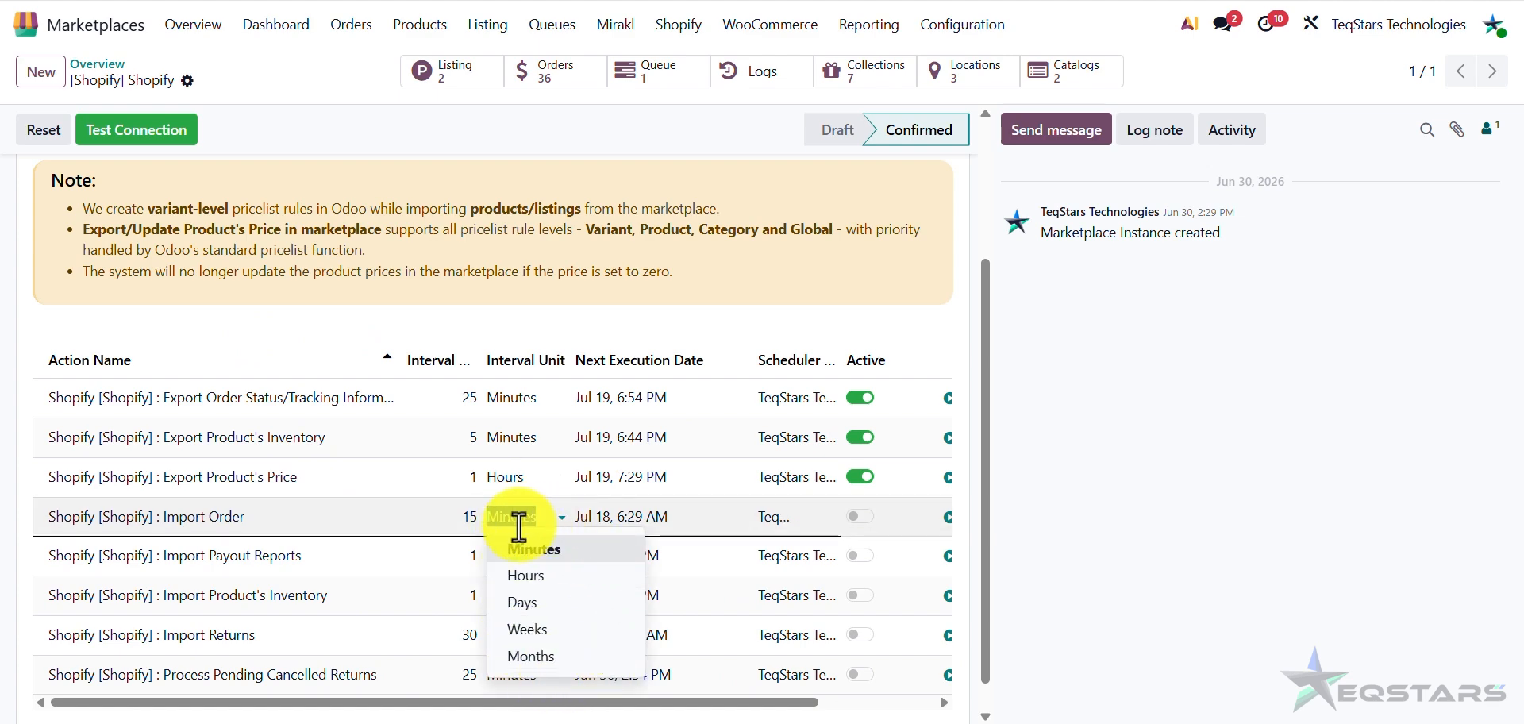
{"action": "left_click", "coordinate": [847, 522]}
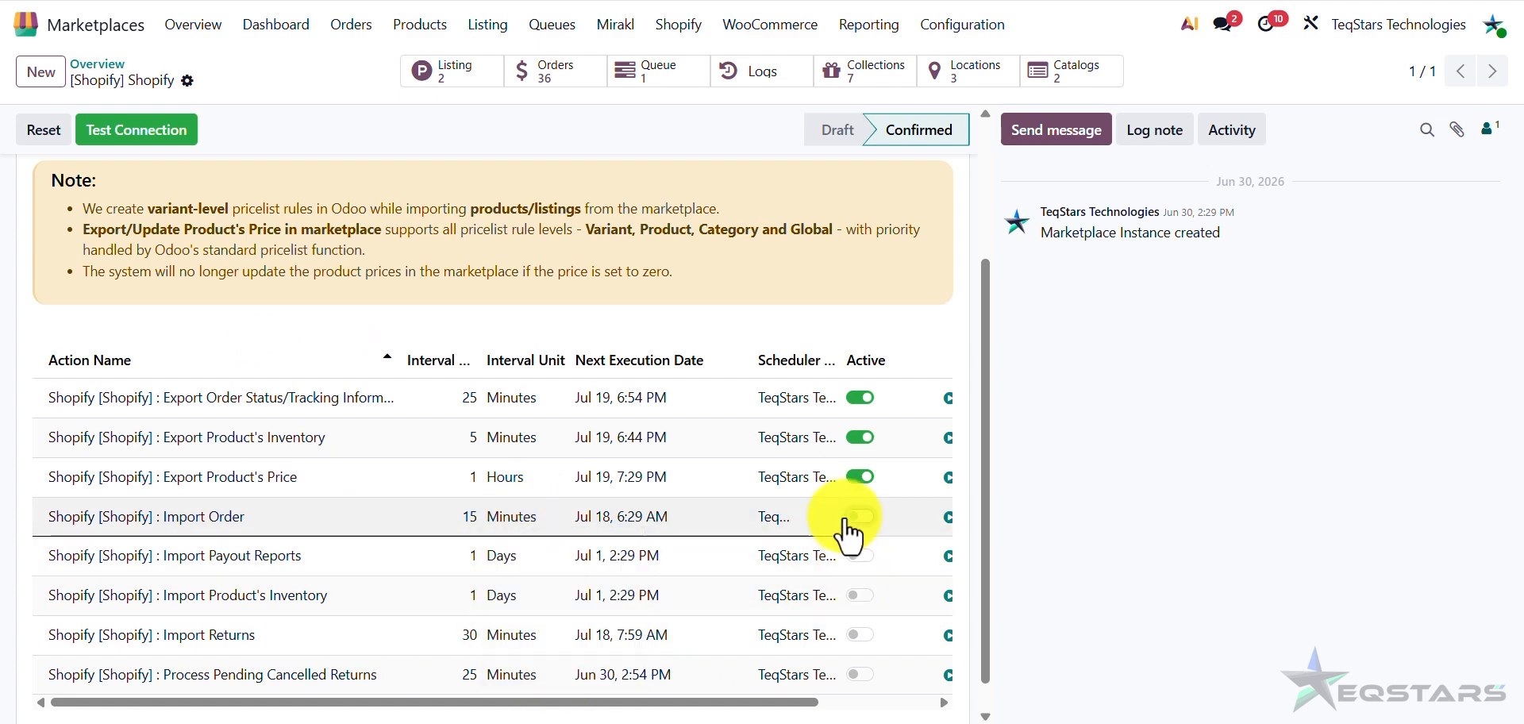
Step: Activate the Import Order automatic job and save the Shopify instance
{"action": "left_click", "coordinate": [855, 517]}
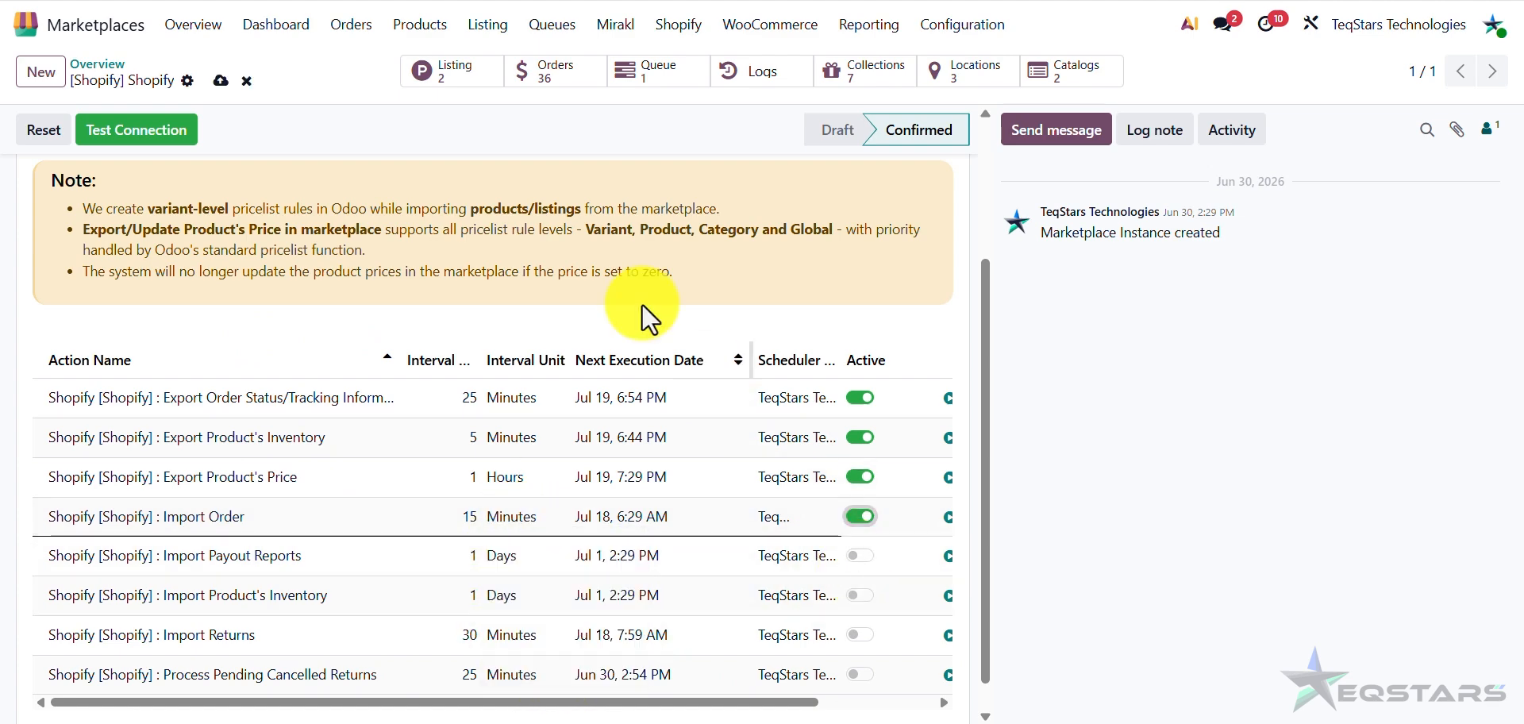
{"action": "left_click", "coordinate": [222, 81]}
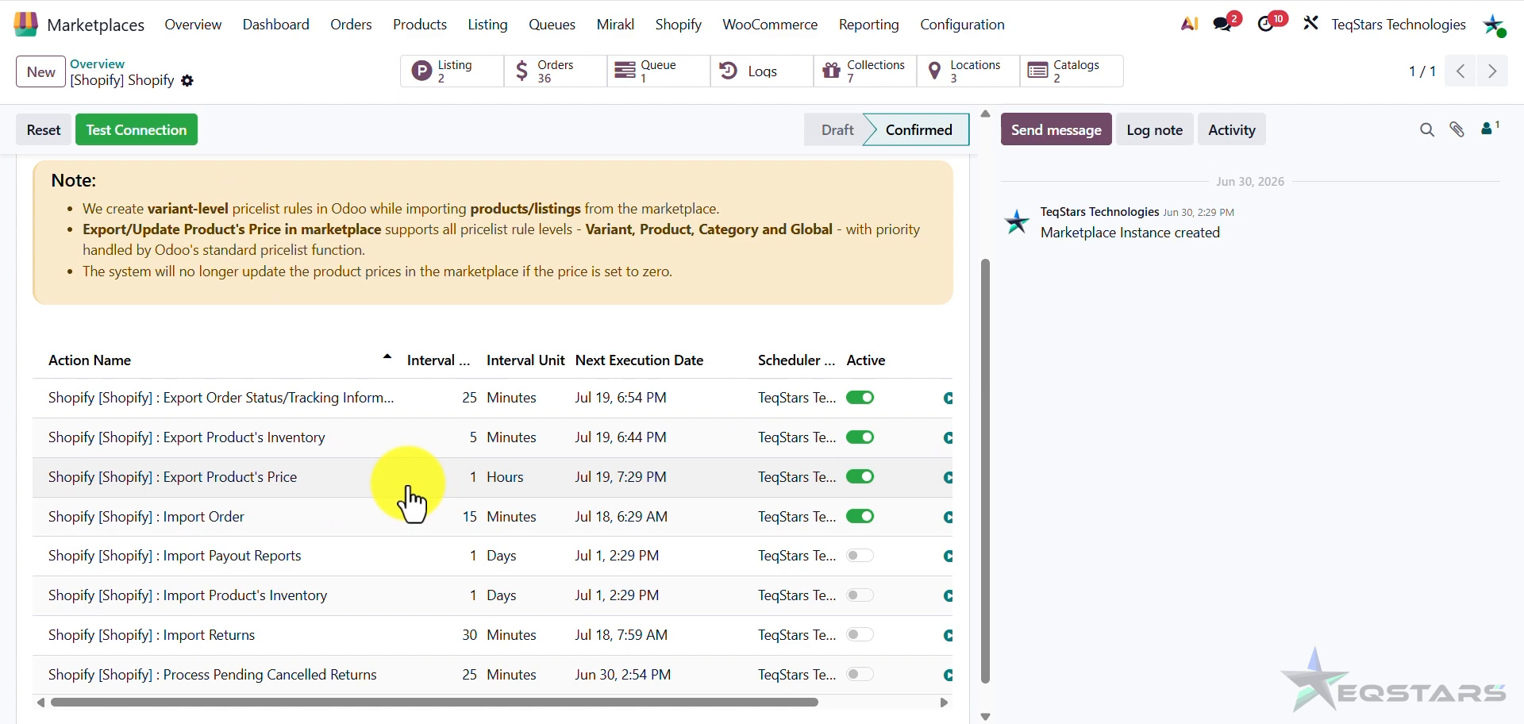
{"action": "scroll", "coordinate": [409, 500], "scroll_direction": "up", "scroll_amount": 3}
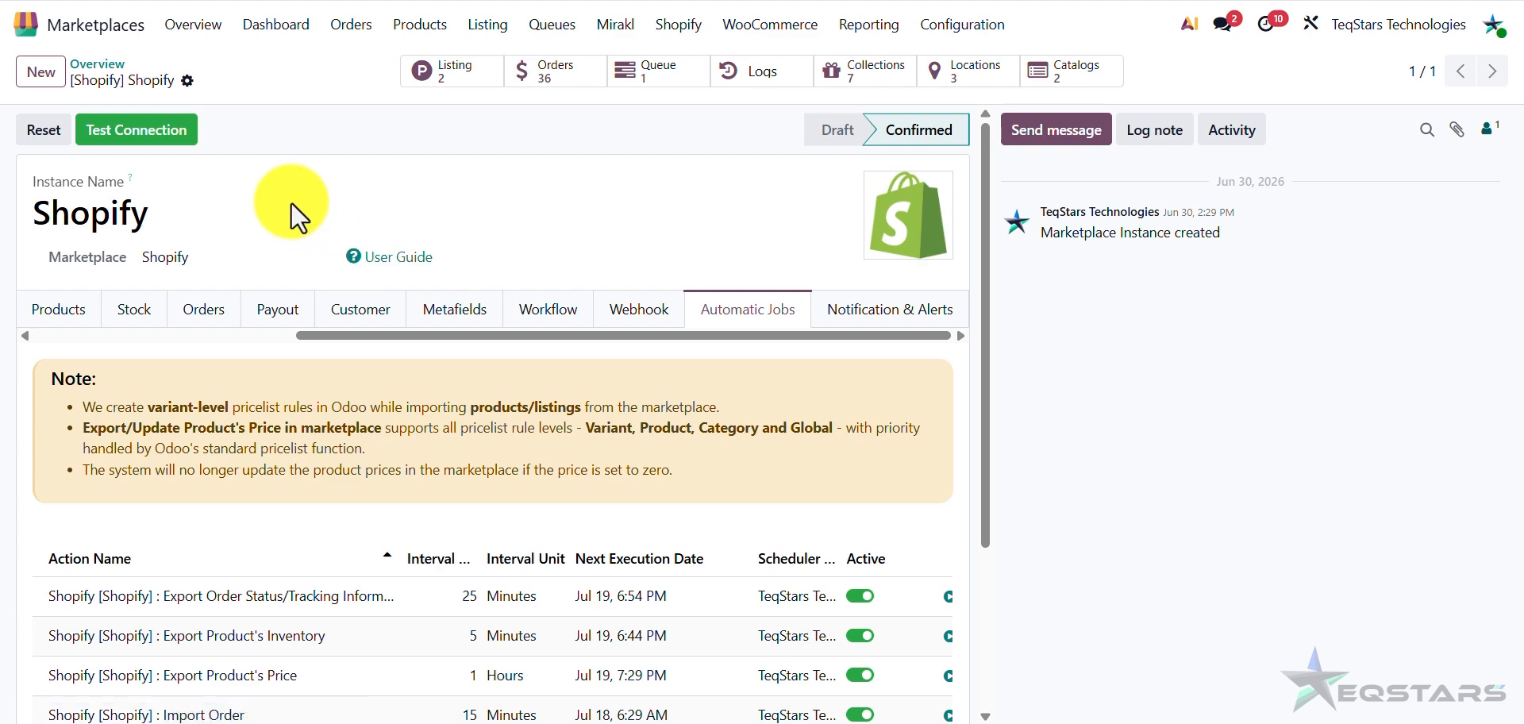
Step: Open the Shopify operations from the marketplace overview and select Import Orders
{"action": "left_click", "coordinate": [216, 39]}
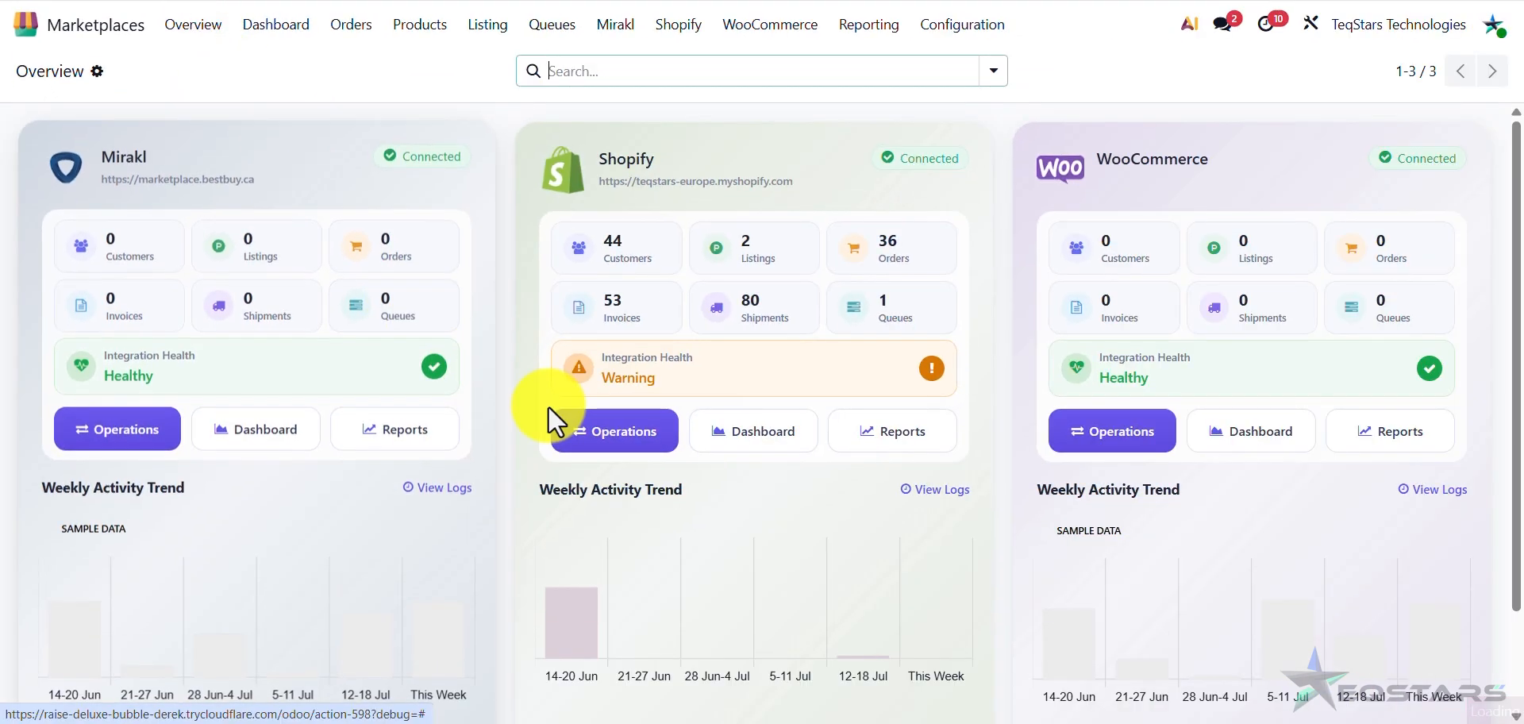
{"action": "left_click", "coordinate": [588, 427]}
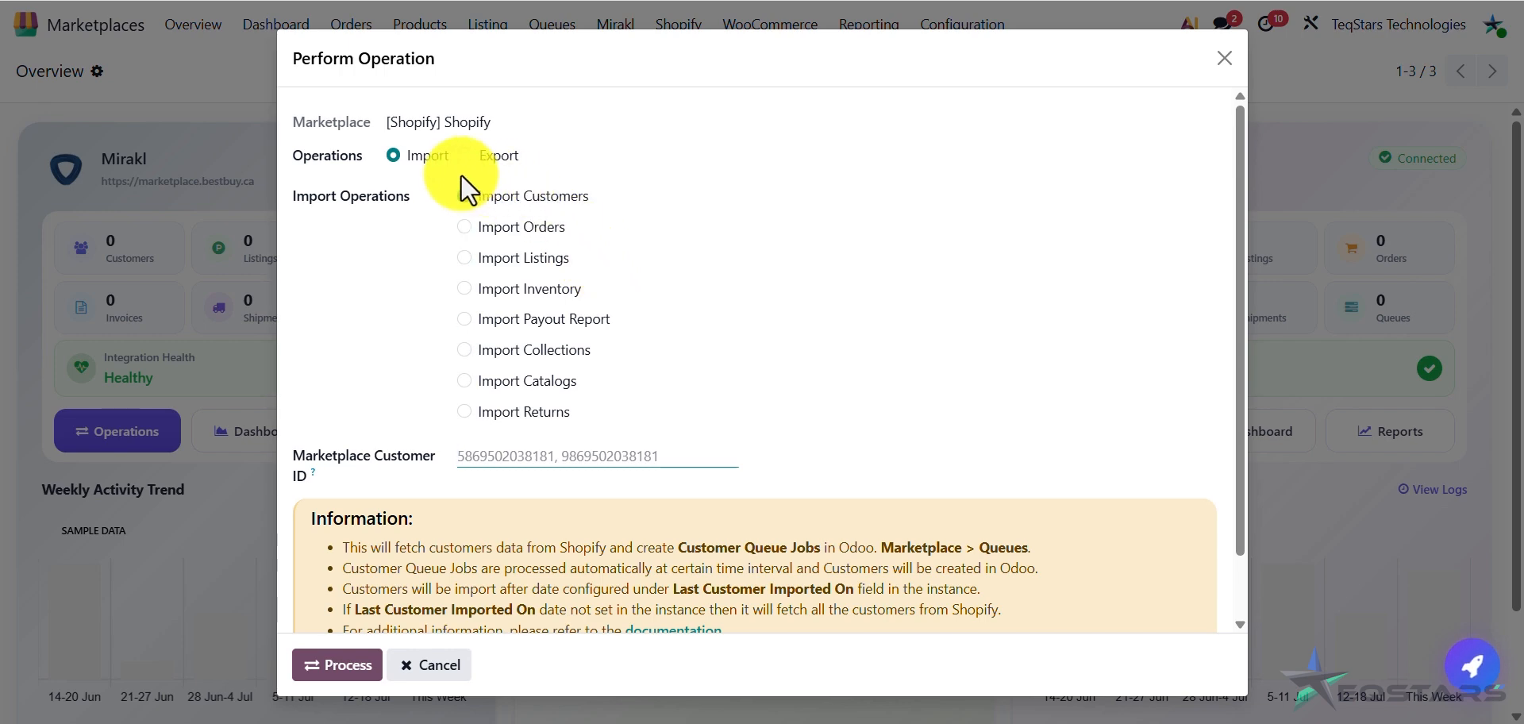
{"action": "left_click", "coordinate": [498, 232]}
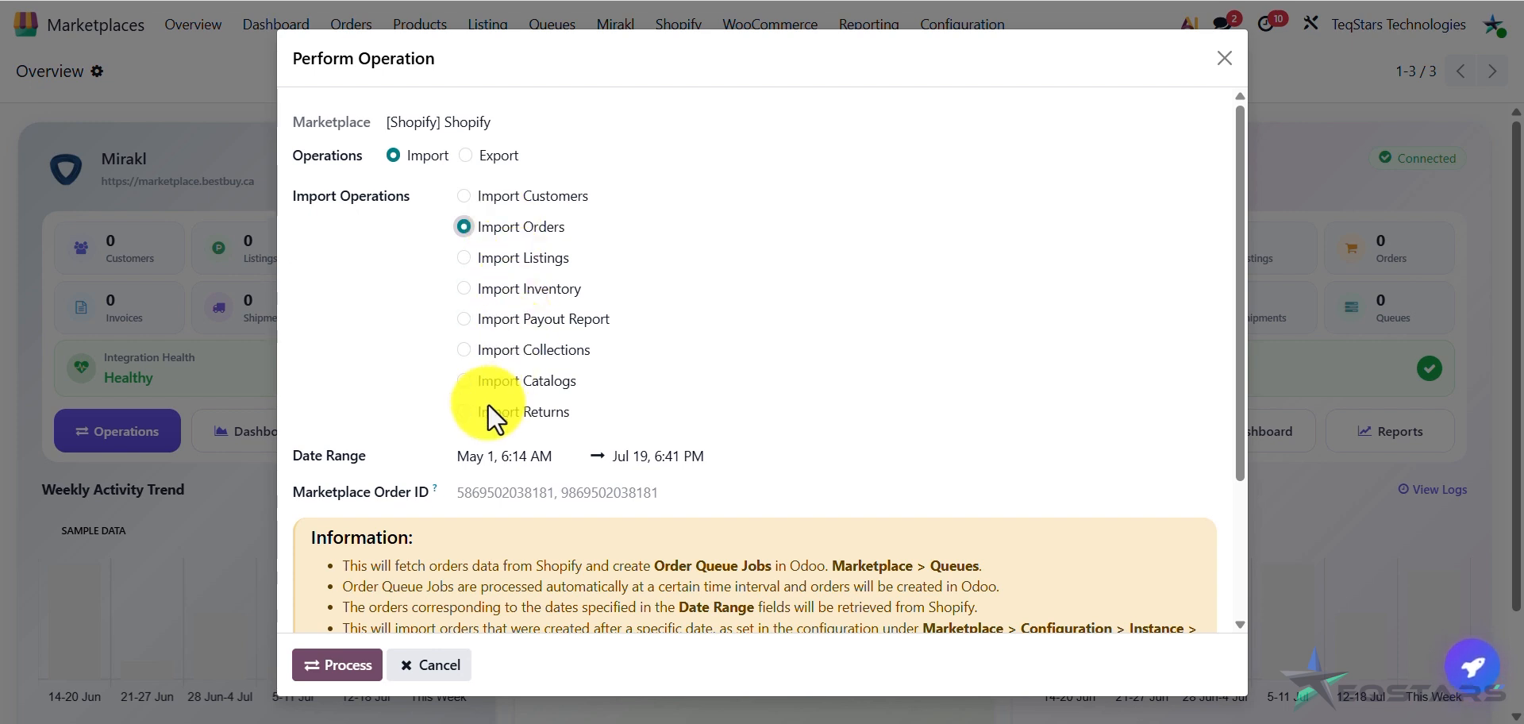
Step: Copy the order ID from the Shopify order page's URL into Marketplace Order ID and clear the field again
{"action": "left_click", "coordinate": [461, 500]}
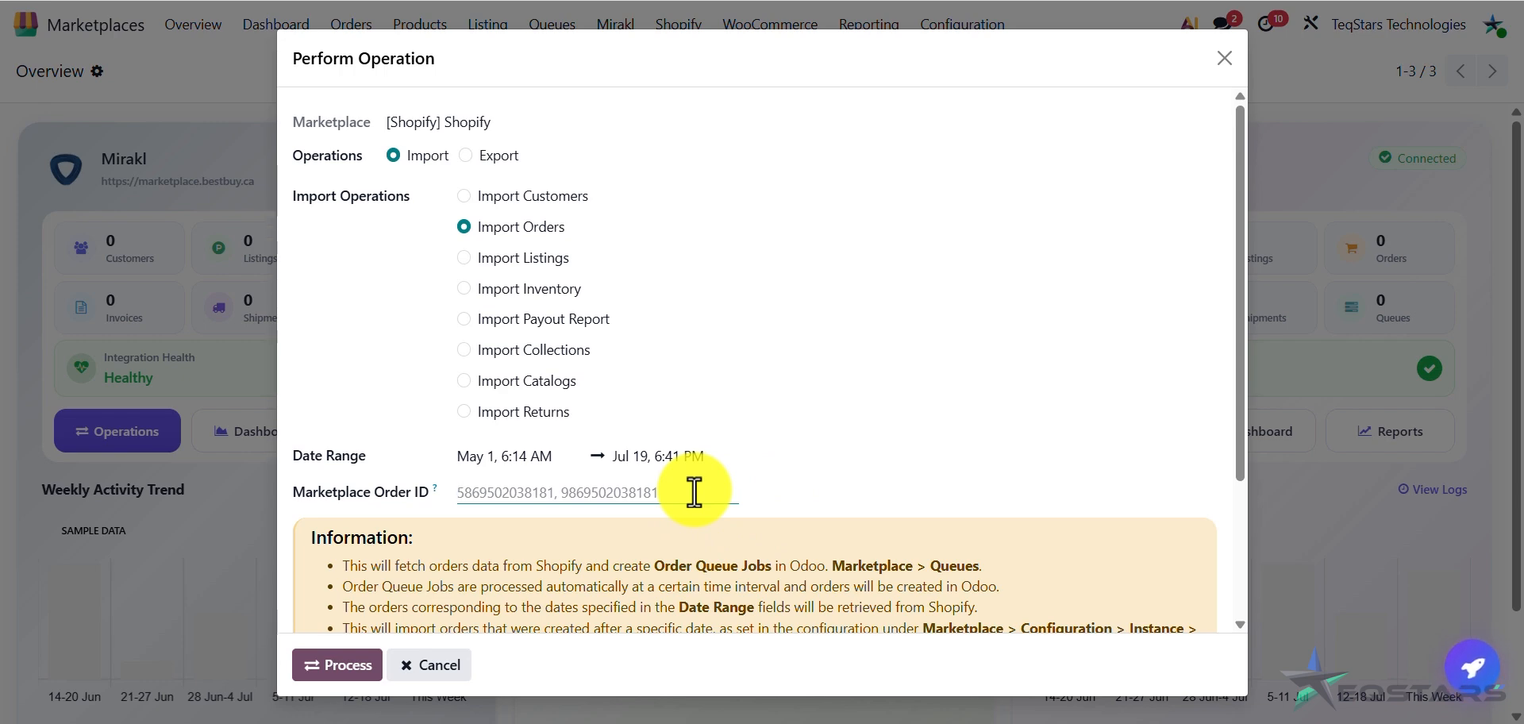
{"action": "mouse_move", "coordinate": [895, 717]}
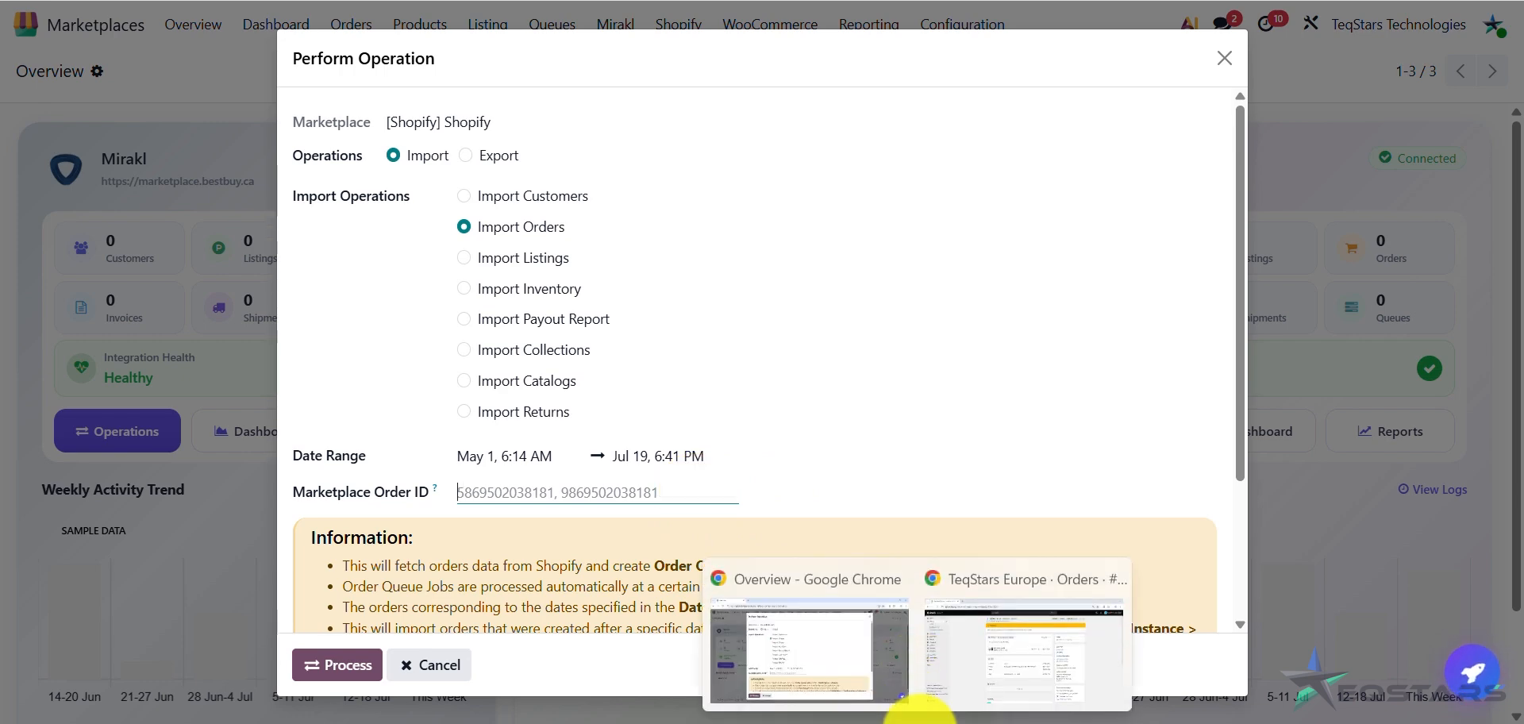
{"action": "left_click", "coordinate": [930, 651]}
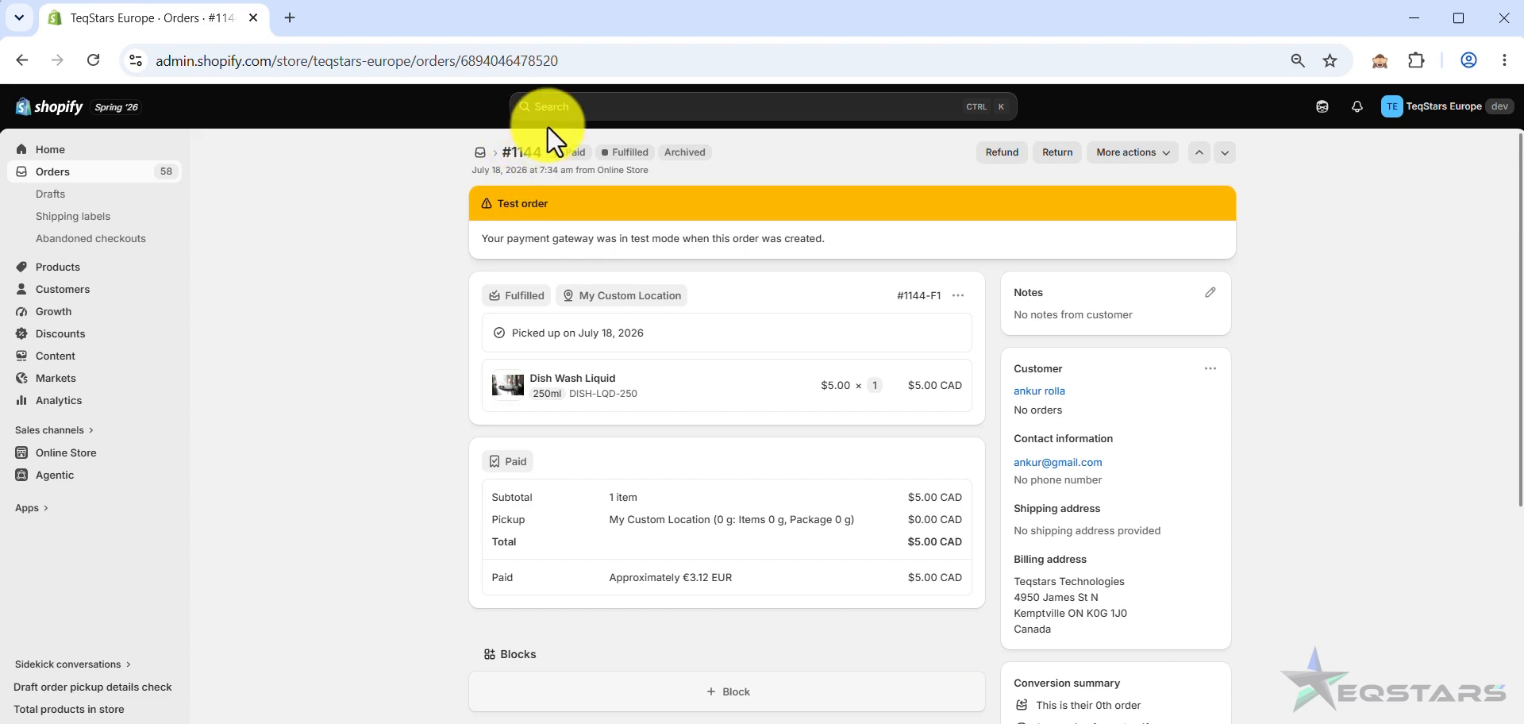
{"action": "double_click", "coordinate": [522, 60]}
{"action": "key", "text": "ctrl+c"}
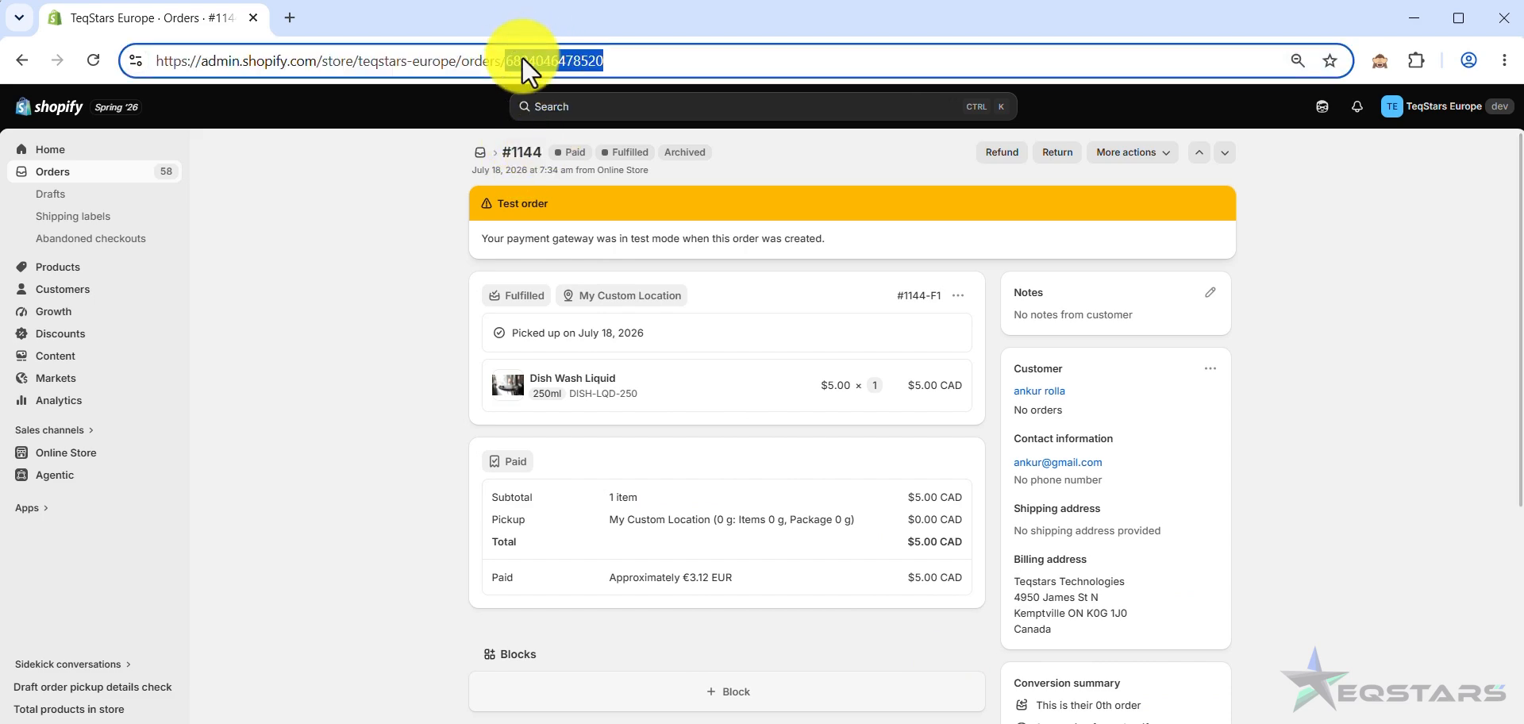
{"action": "mouse_move", "coordinate": [912, 714]}
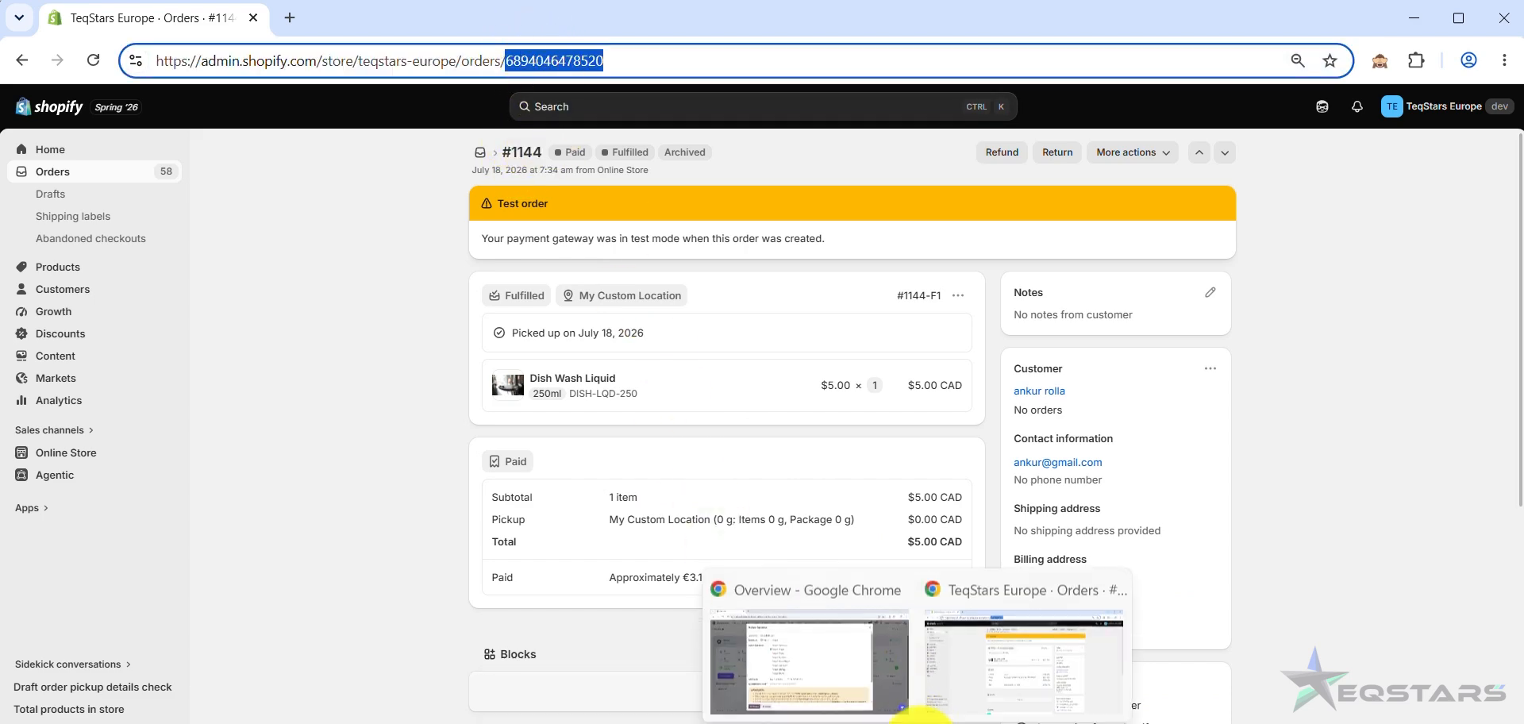
{"action": "left_click", "coordinate": [856, 623]}
{"action": "key", "text": "ctrl+v"}
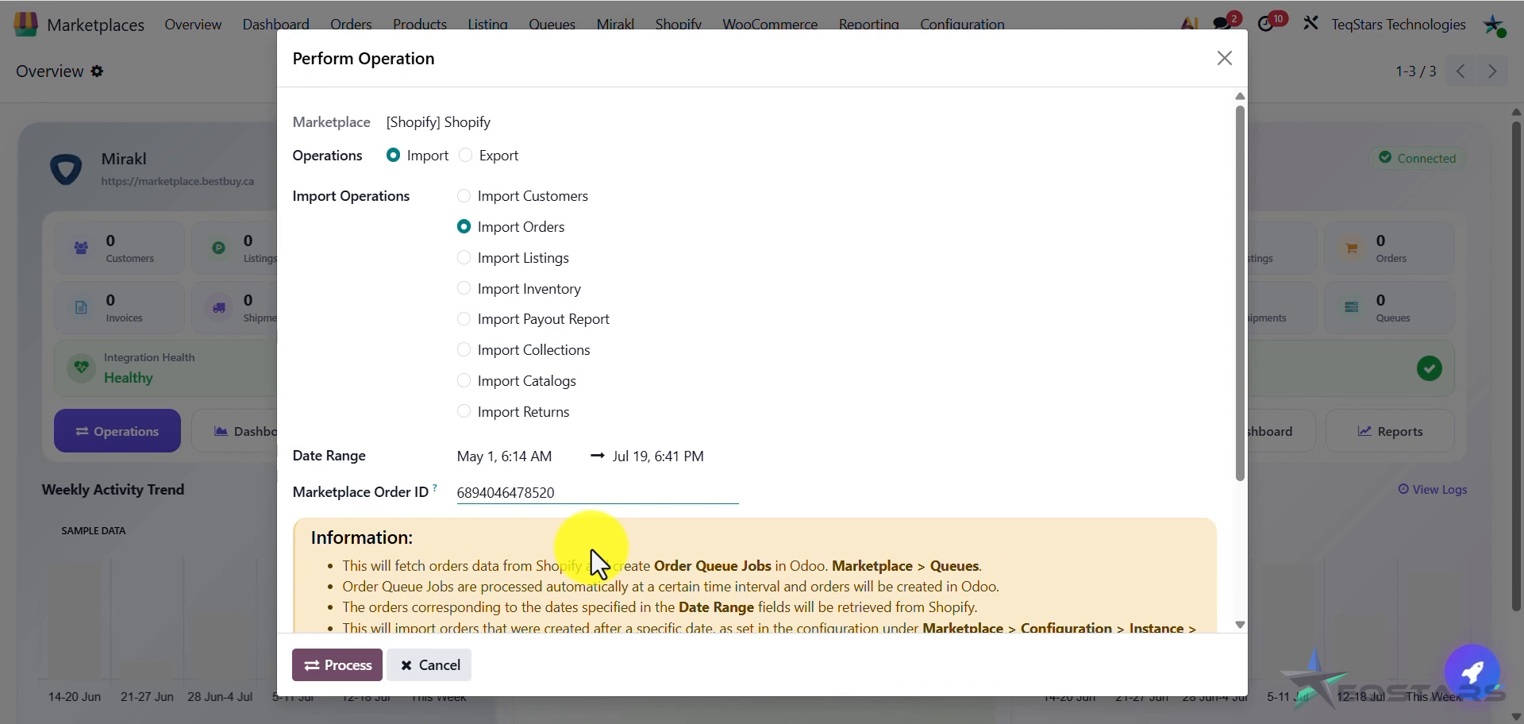
{"action": "key", "text": "ctrl+a"}
{"action": "key", "text": "BackSpace"}
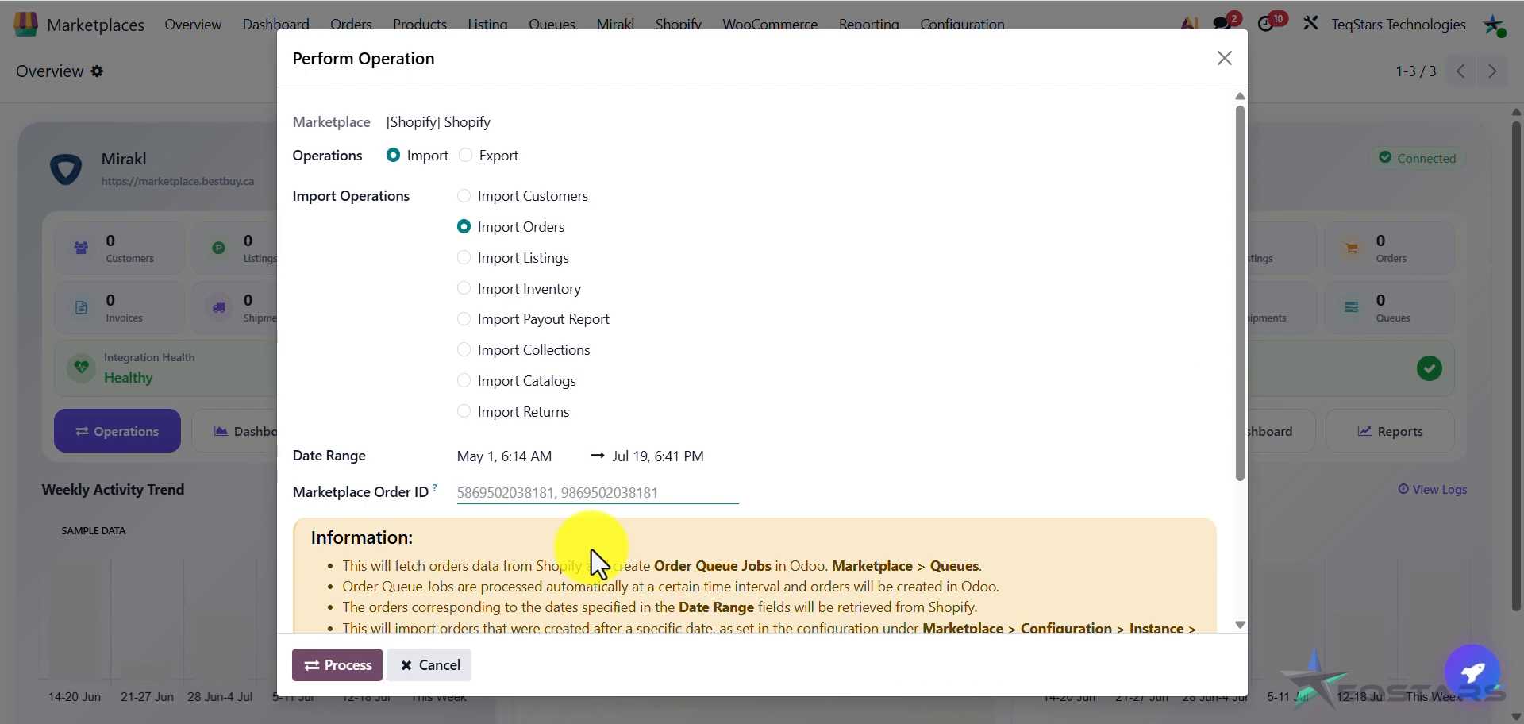
Step: Set the order import's date range from June 2 to June 4, 2026
{"action": "left_click", "coordinate": [525, 457]}
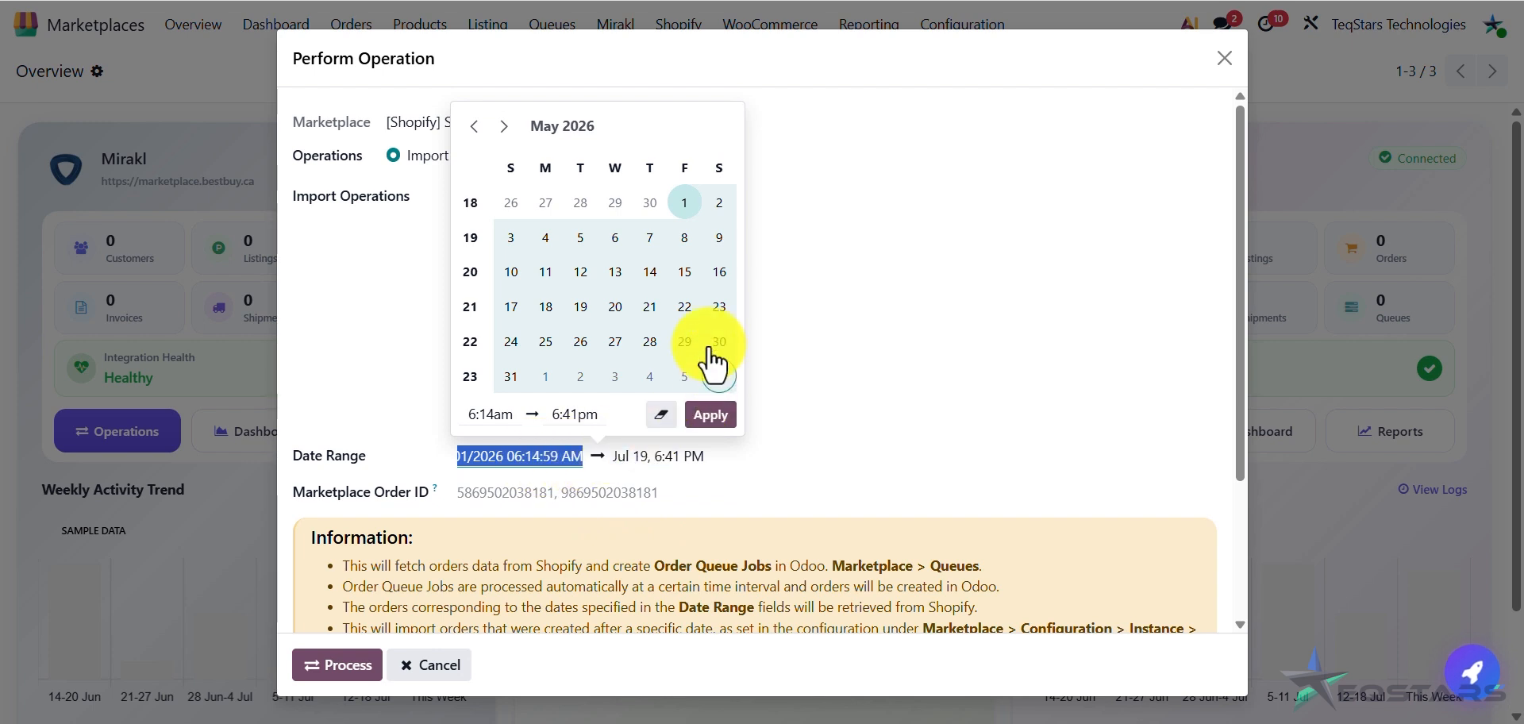
{"action": "left_click", "coordinate": [504, 127]}
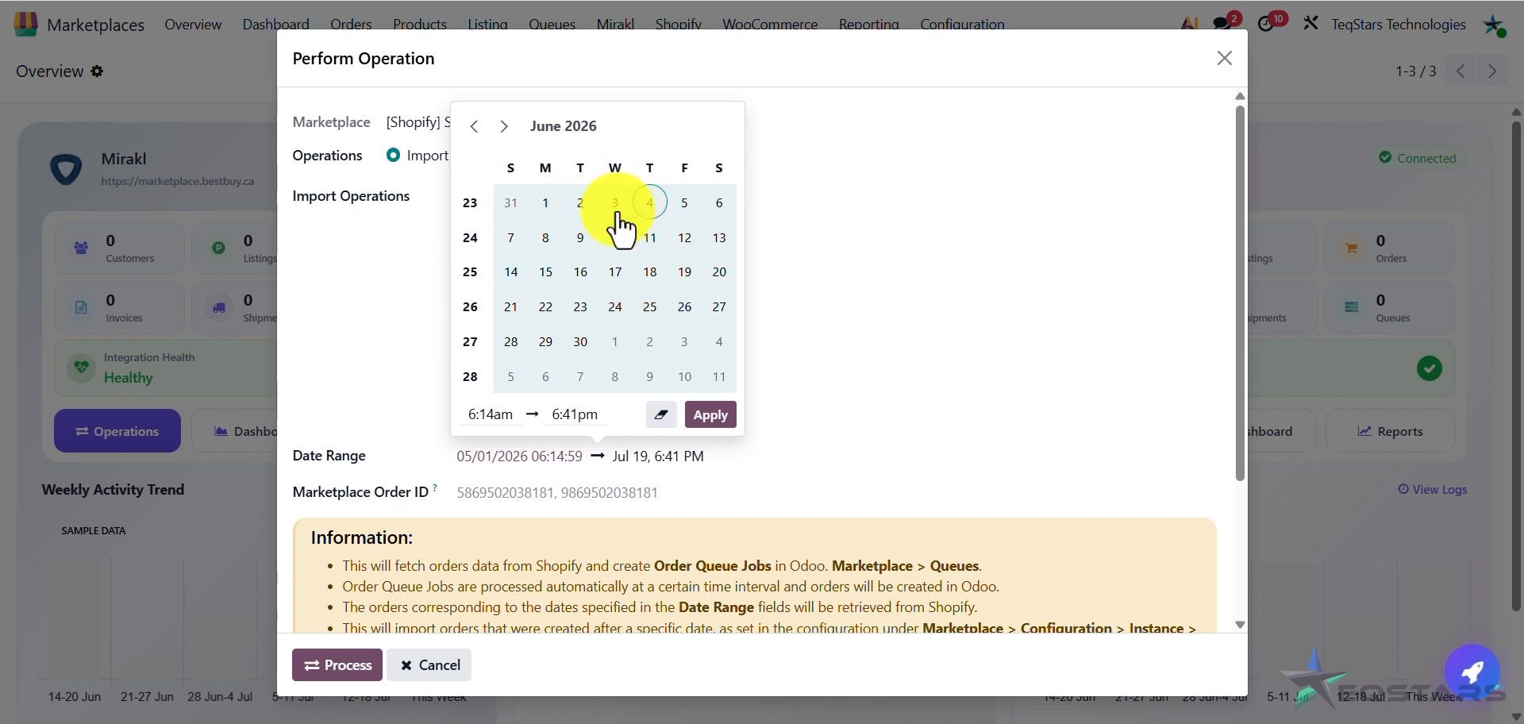
{"action": "left_click", "coordinate": [580, 202]}
{"action": "left_click", "coordinate": [650, 458]}
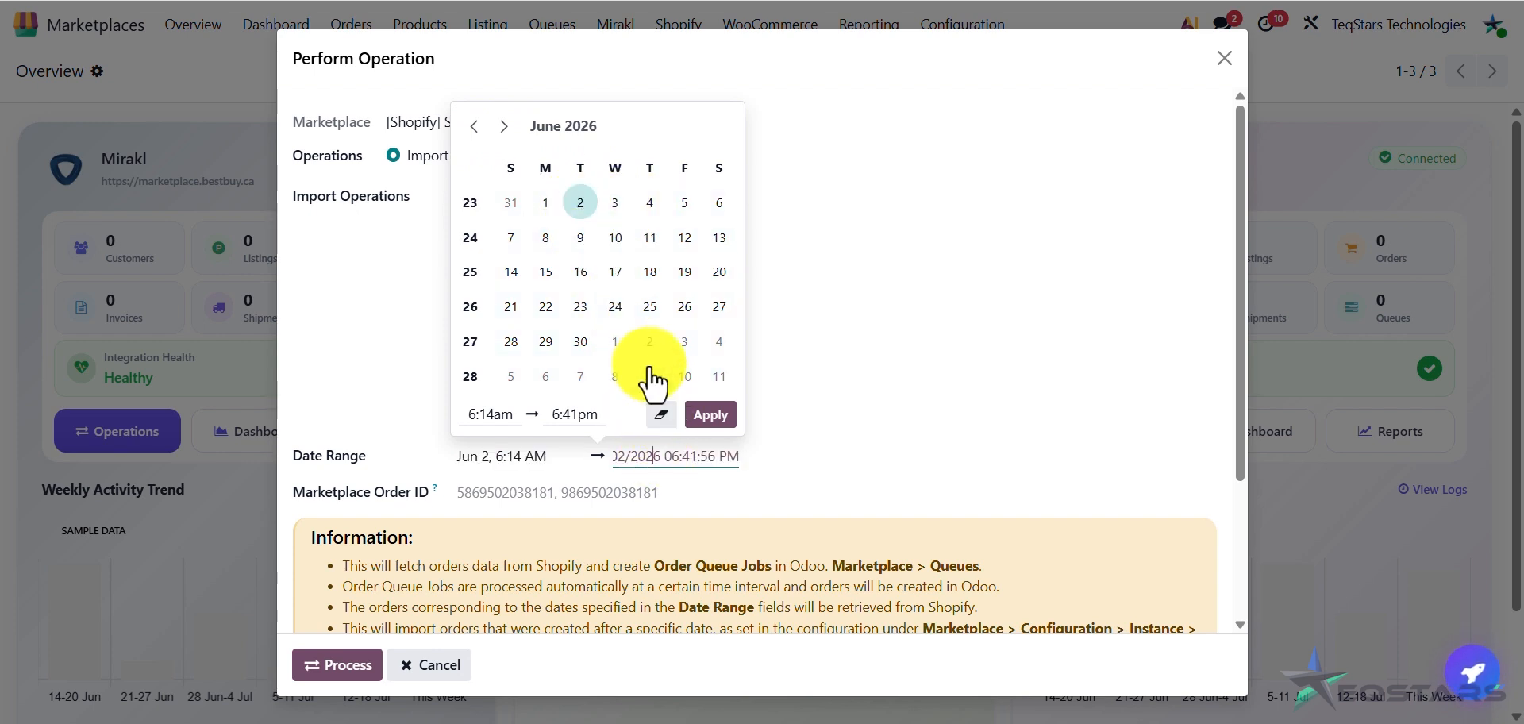
{"action": "left_click", "coordinate": [649, 203]}
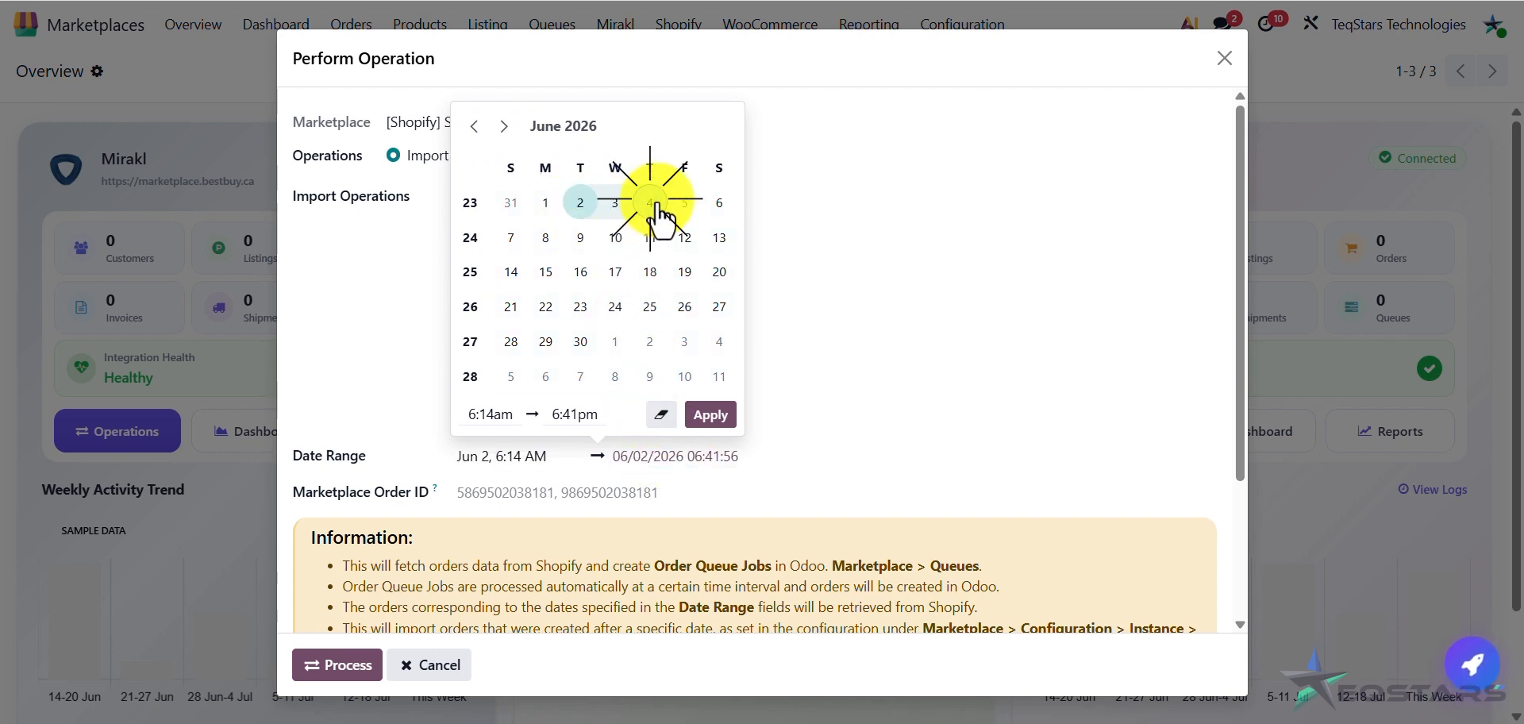
{"action": "left_click", "coordinate": [711, 415]}
Step: Read the import information, including the note on Fulfillment Status, and process the order import
{"action": "scroll", "coordinate": [913, 460], "scroll_direction": "down", "scroll_amount": 1}
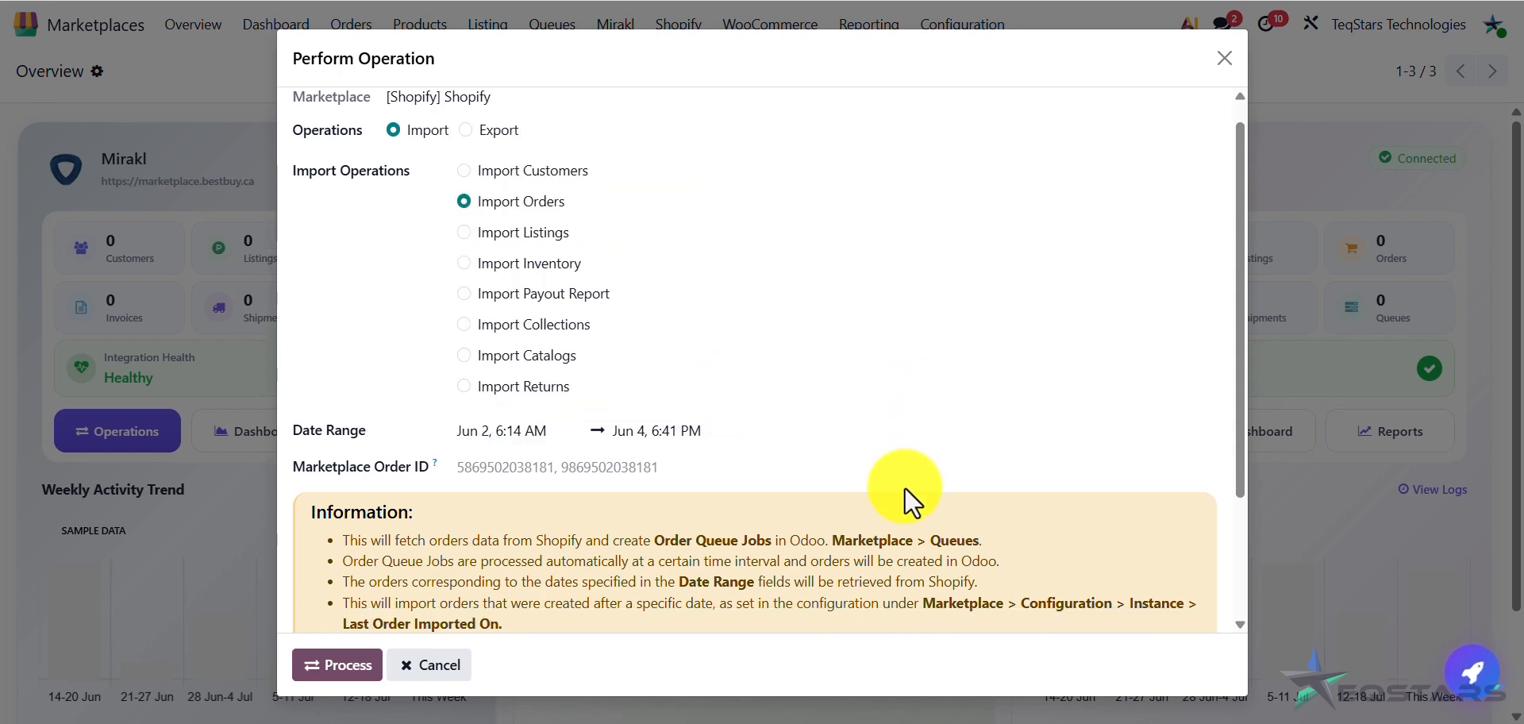
{"action": "scroll", "coordinate": [905, 492], "scroll_direction": "down", "scroll_amount": 2}
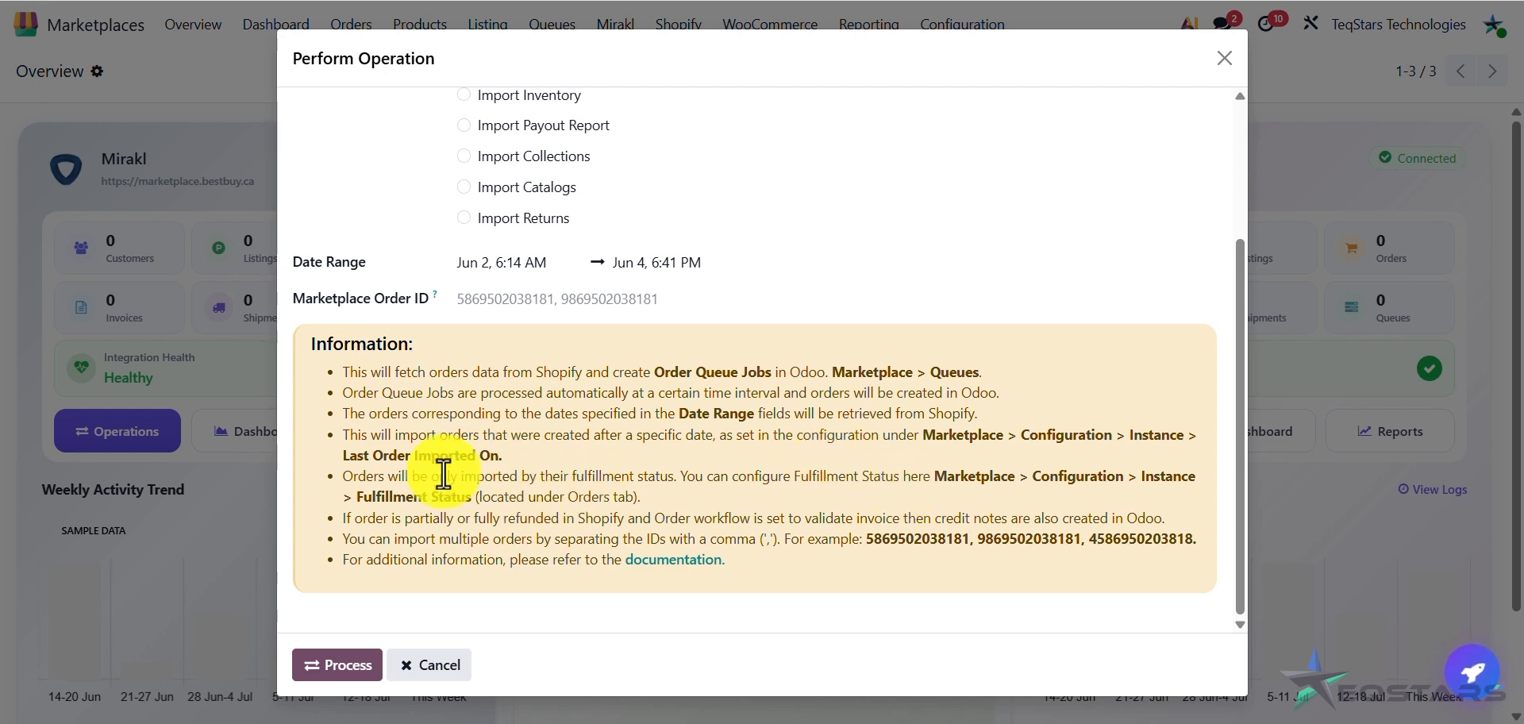
{"action": "left_click_drag", "start_coordinate": [356, 496], "coordinate": [472, 497]}
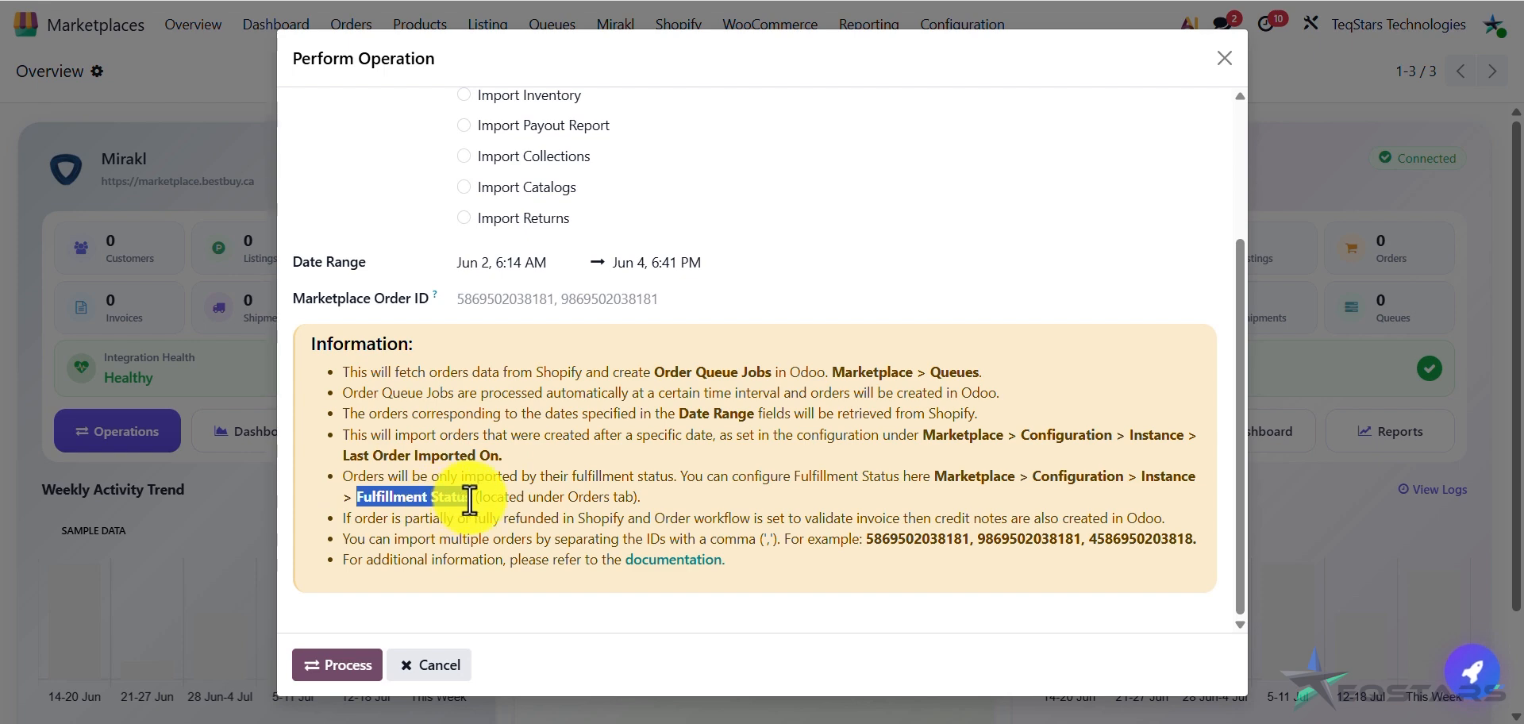
{"action": "left_click", "coordinate": [674, 498]}
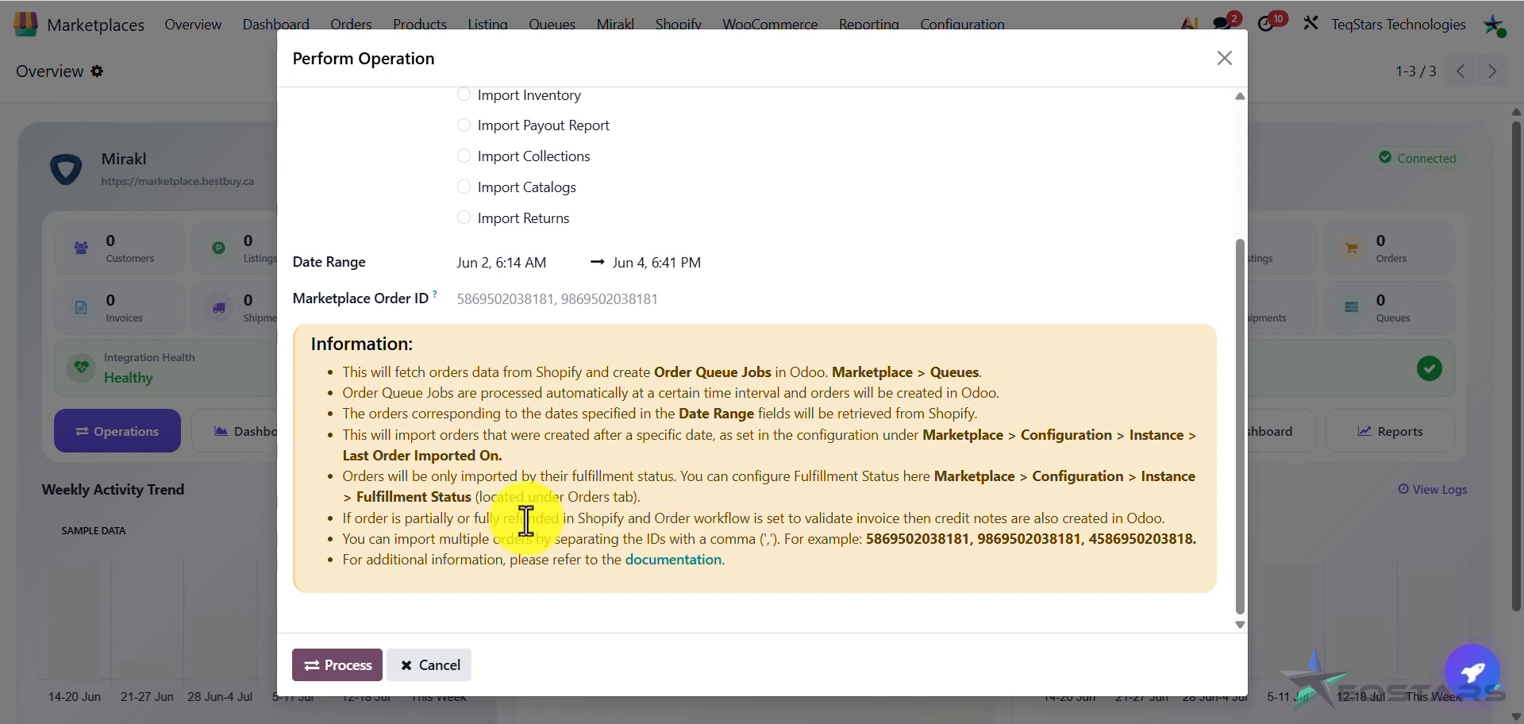
{"action": "left_click", "coordinate": [357, 662]}
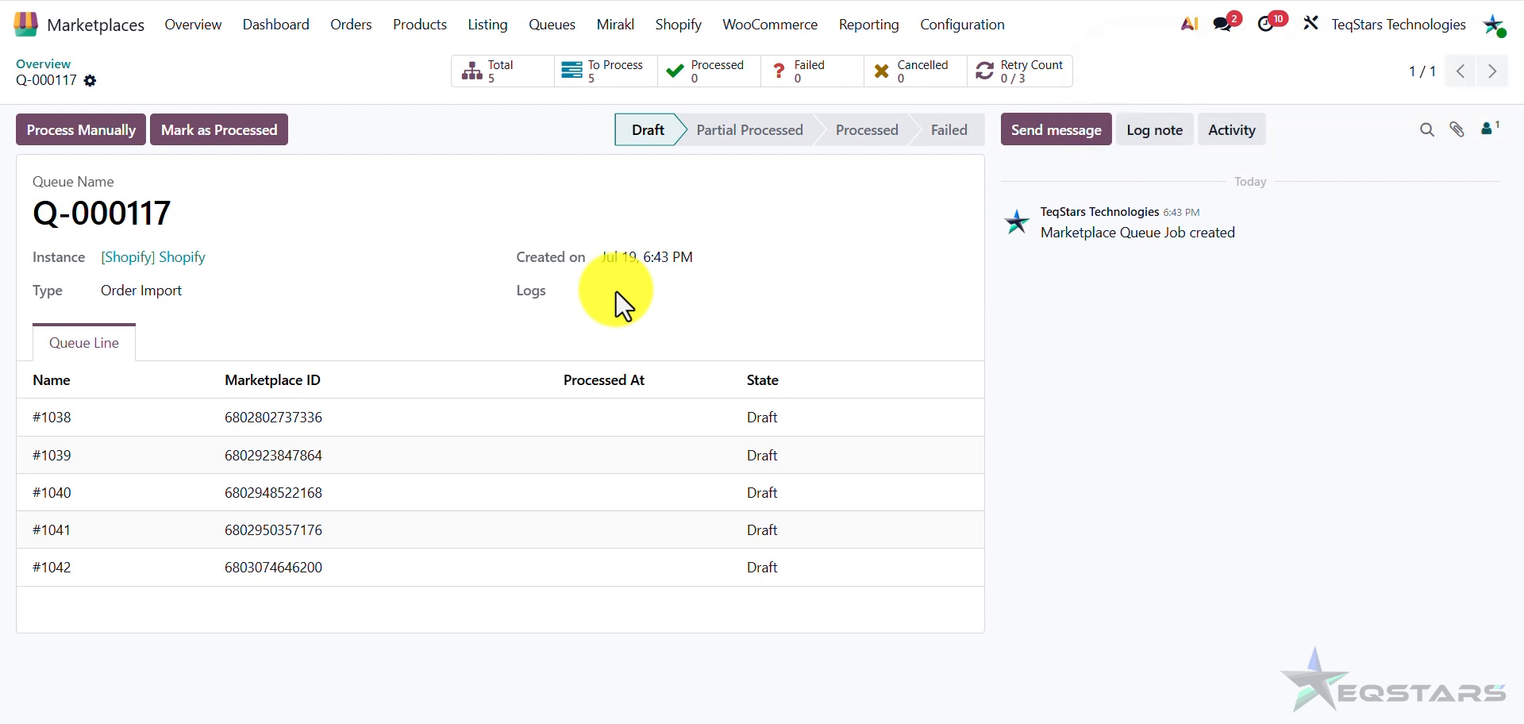
Step: Process the order import queue manually and open the workflow configuration offered in the log of queue line #1038
{"action": "left_click", "coordinate": [123, 129]}
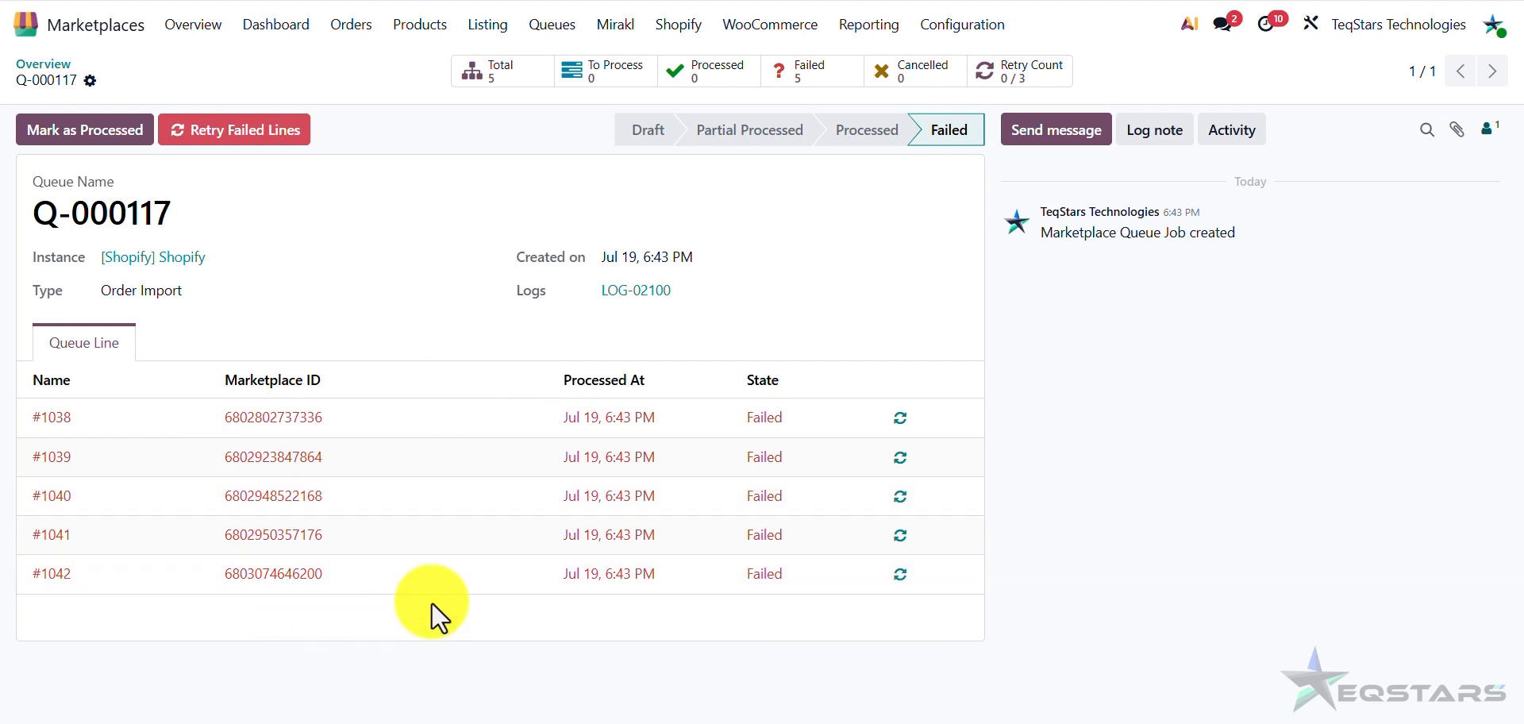
{"action": "left_click", "coordinate": [379, 425]}
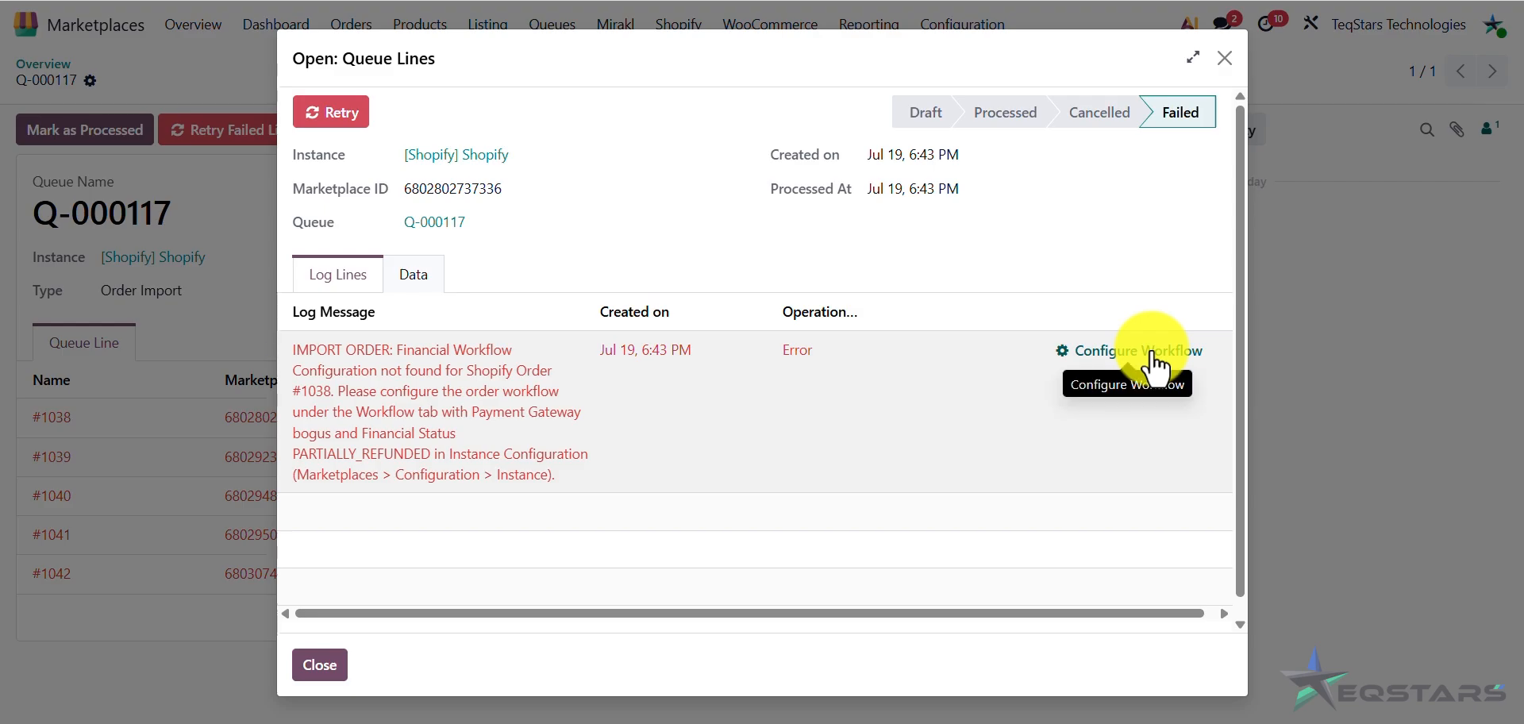
{"action": "left_click", "coordinate": [1150, 358]}
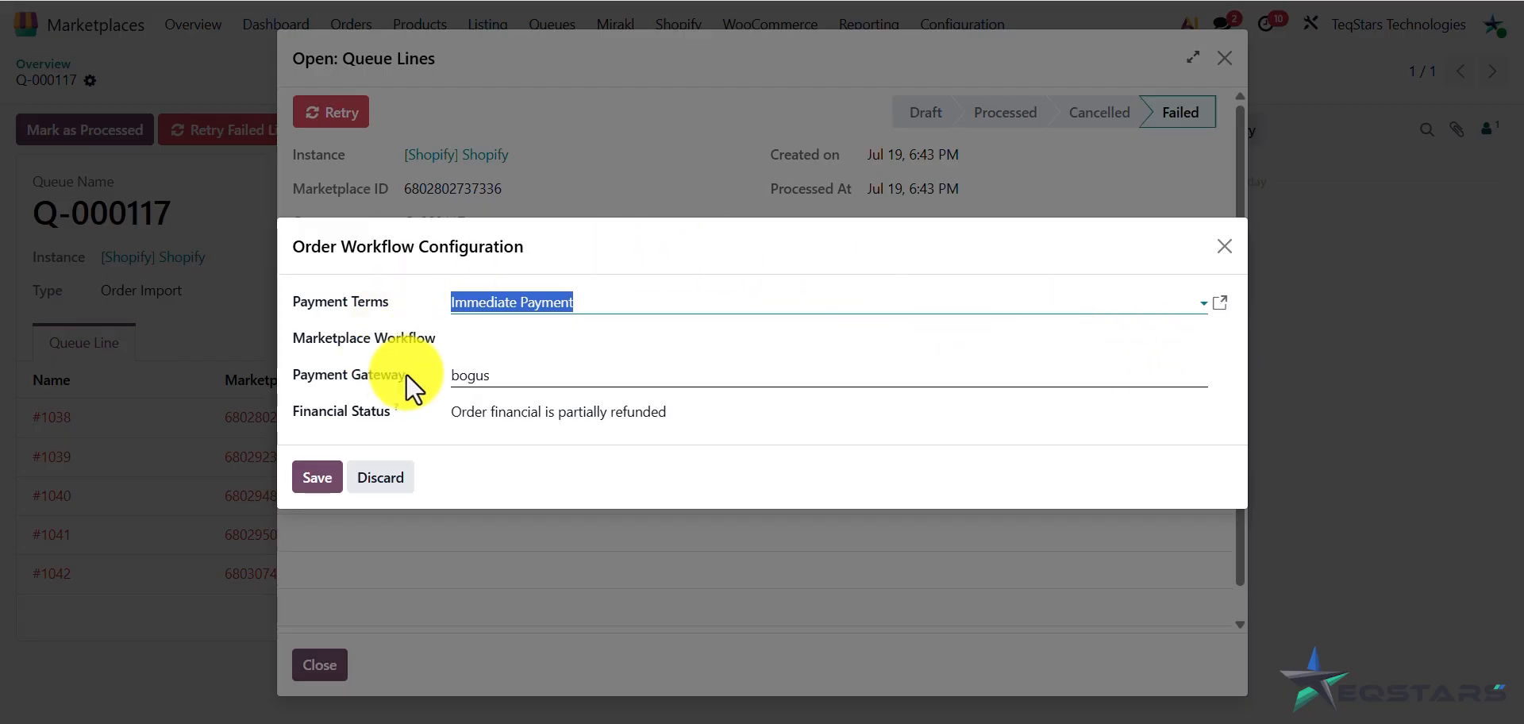
Step: Create a marketplace workflow named bogus for the order workflow configuration, save it and close the queue line
{"action": "left_click", "coordinate": [639, 300]}
{"action": "left_click", "coordinate": [639, 300]}
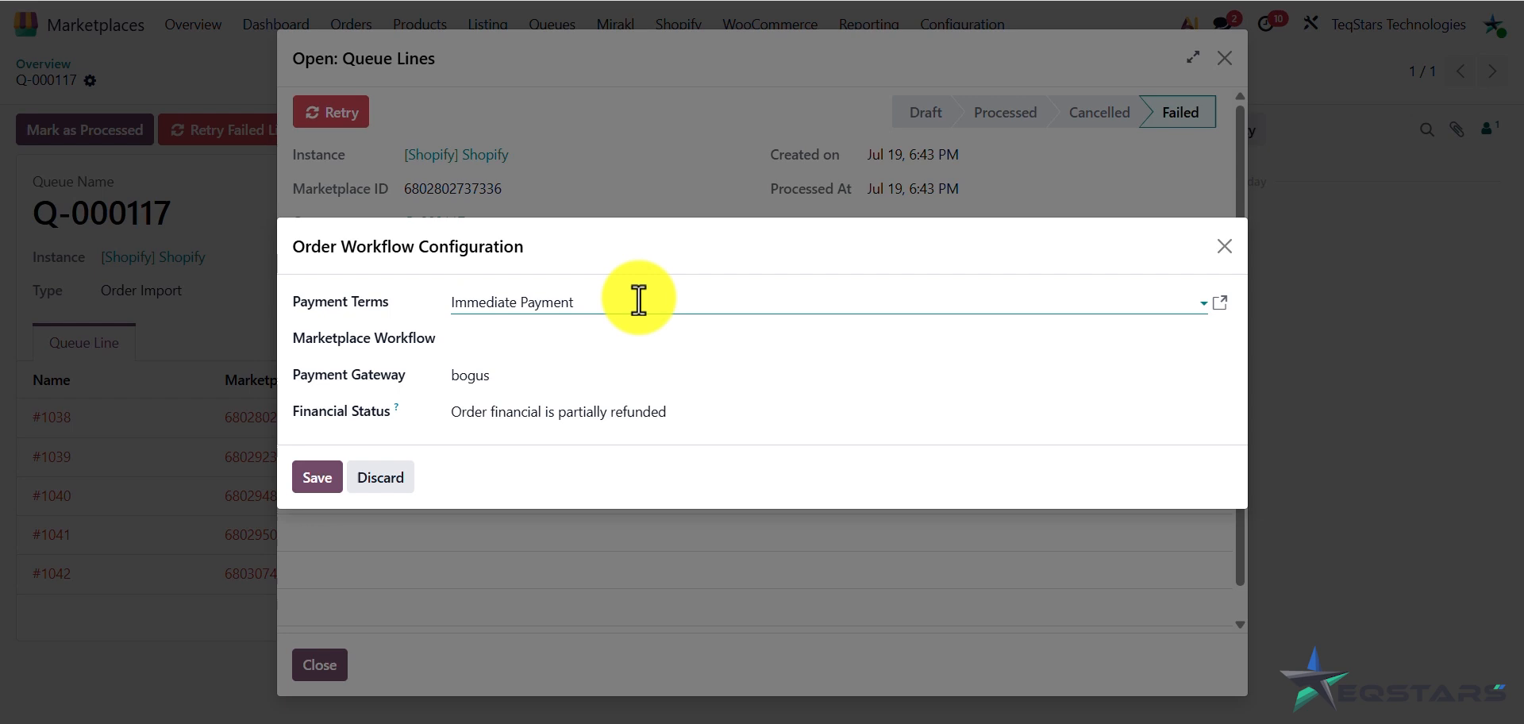
{"action": "left_click", "coordinate": [636, 346]}
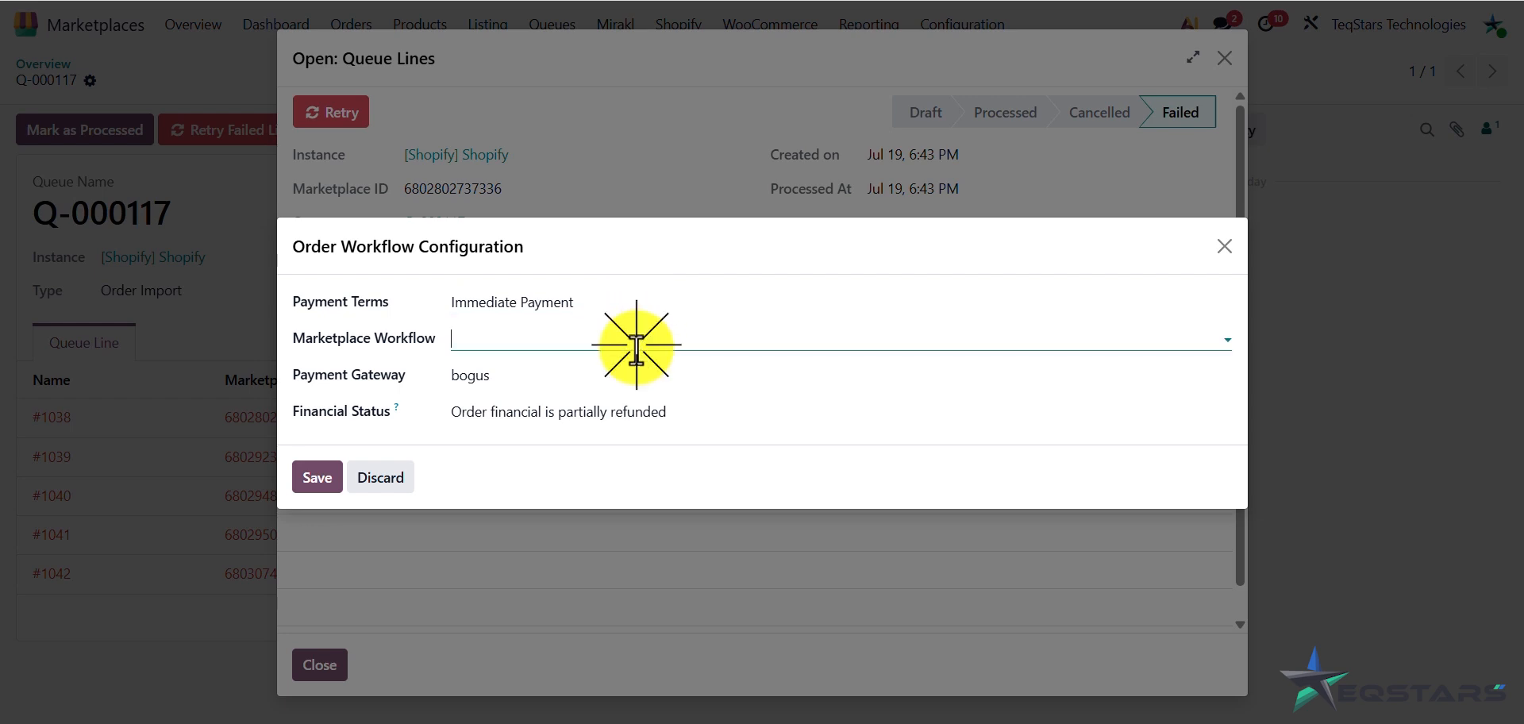
{"action": "type", "text": "b"}
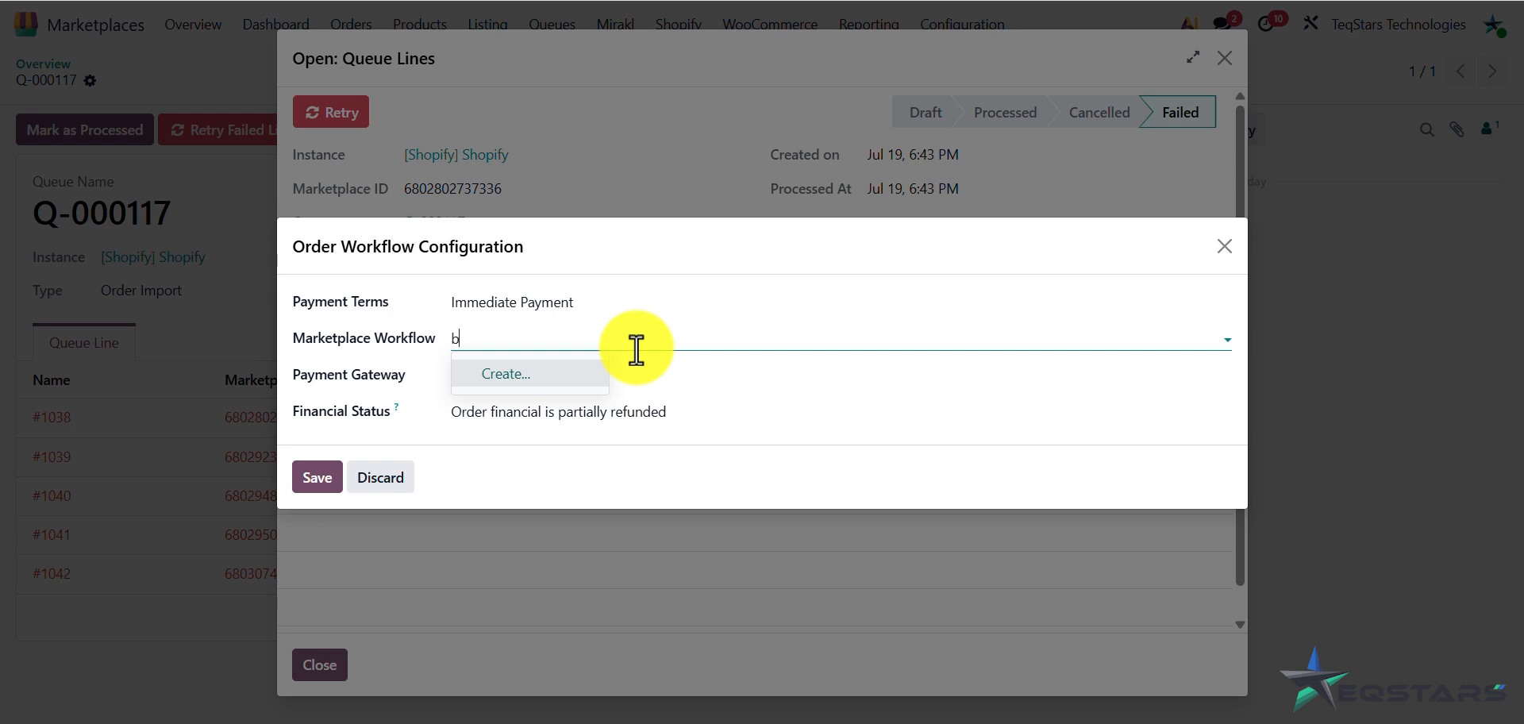
{"action": "type", "text": "ogus"}
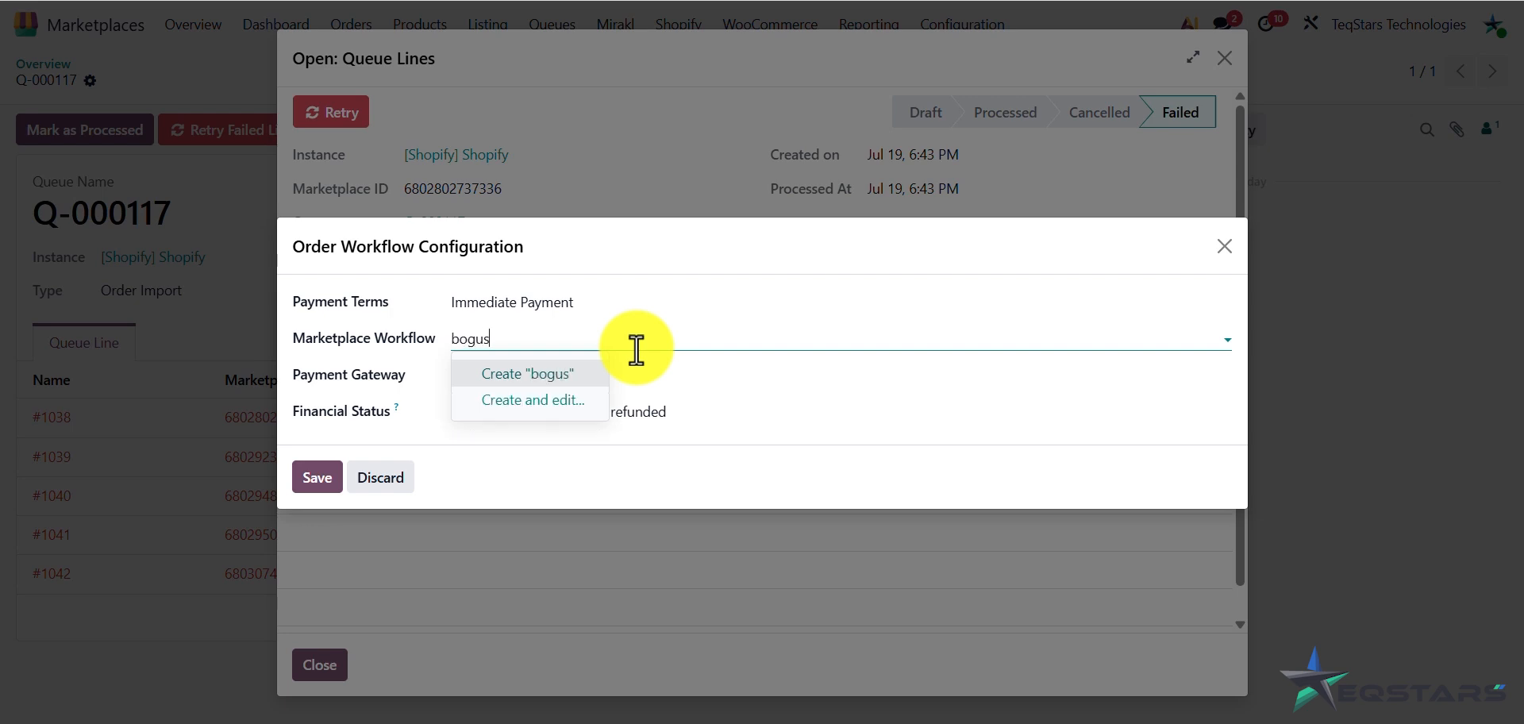
{"action": "left_click", "coordinate": [530, 373]}
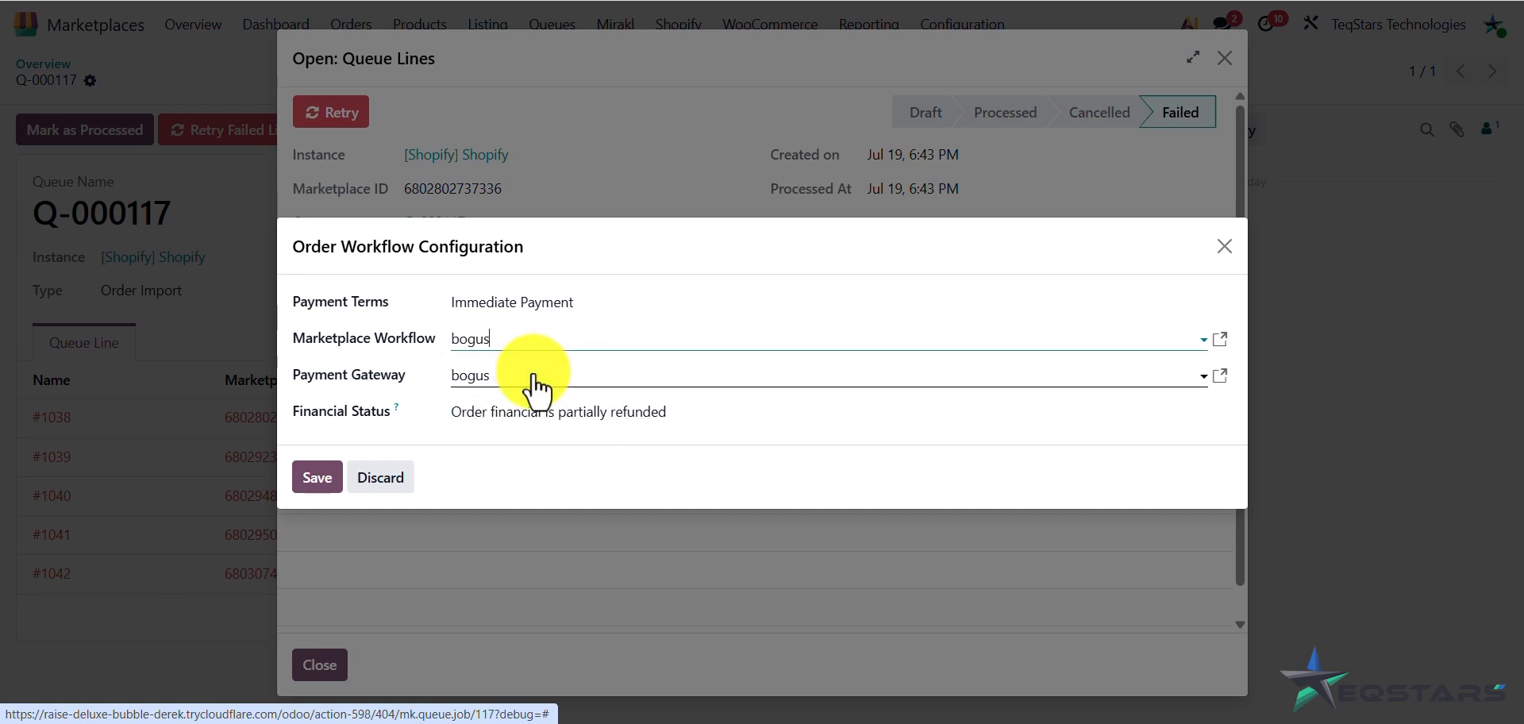
{"action": "left_click", "coordinate": [319, 479]}
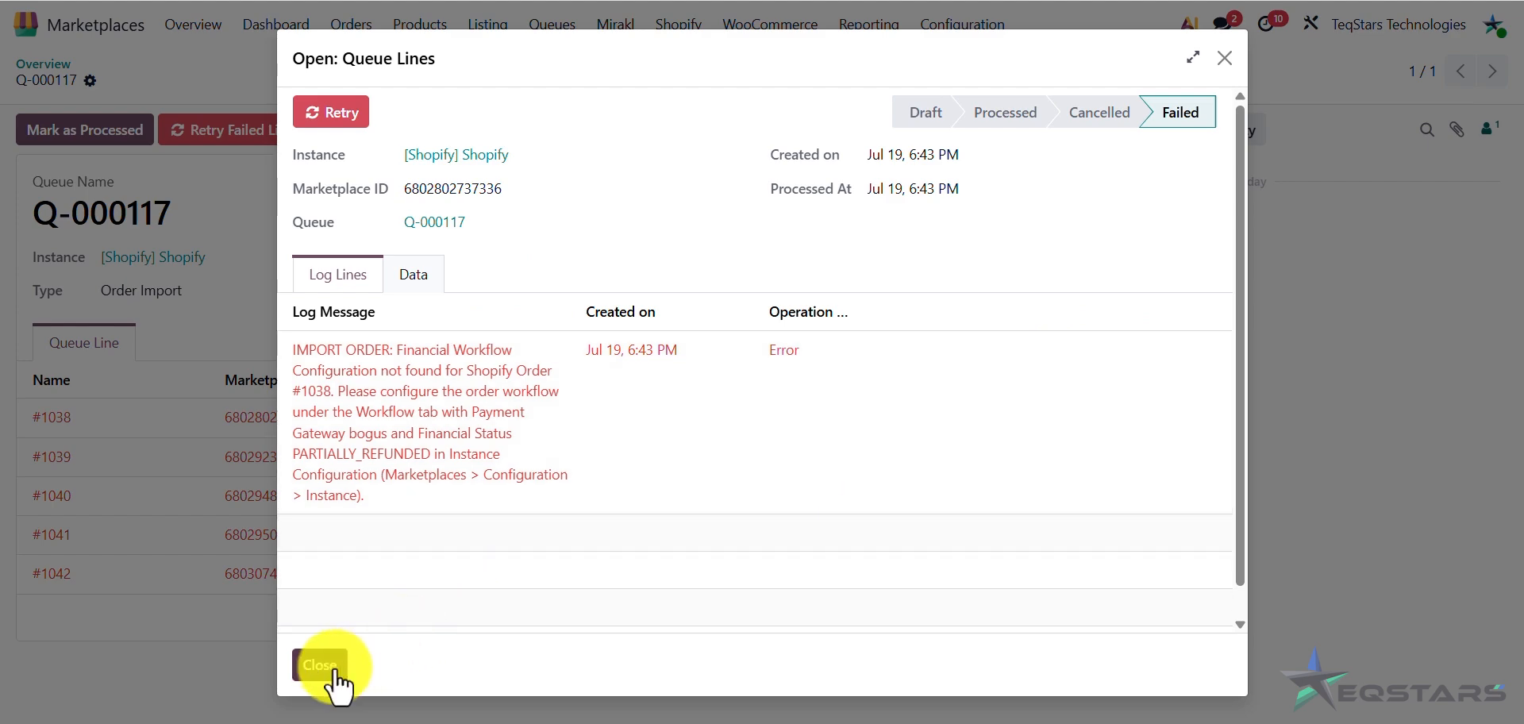
{"action": "left_click", "coordinate": [332, 671]}
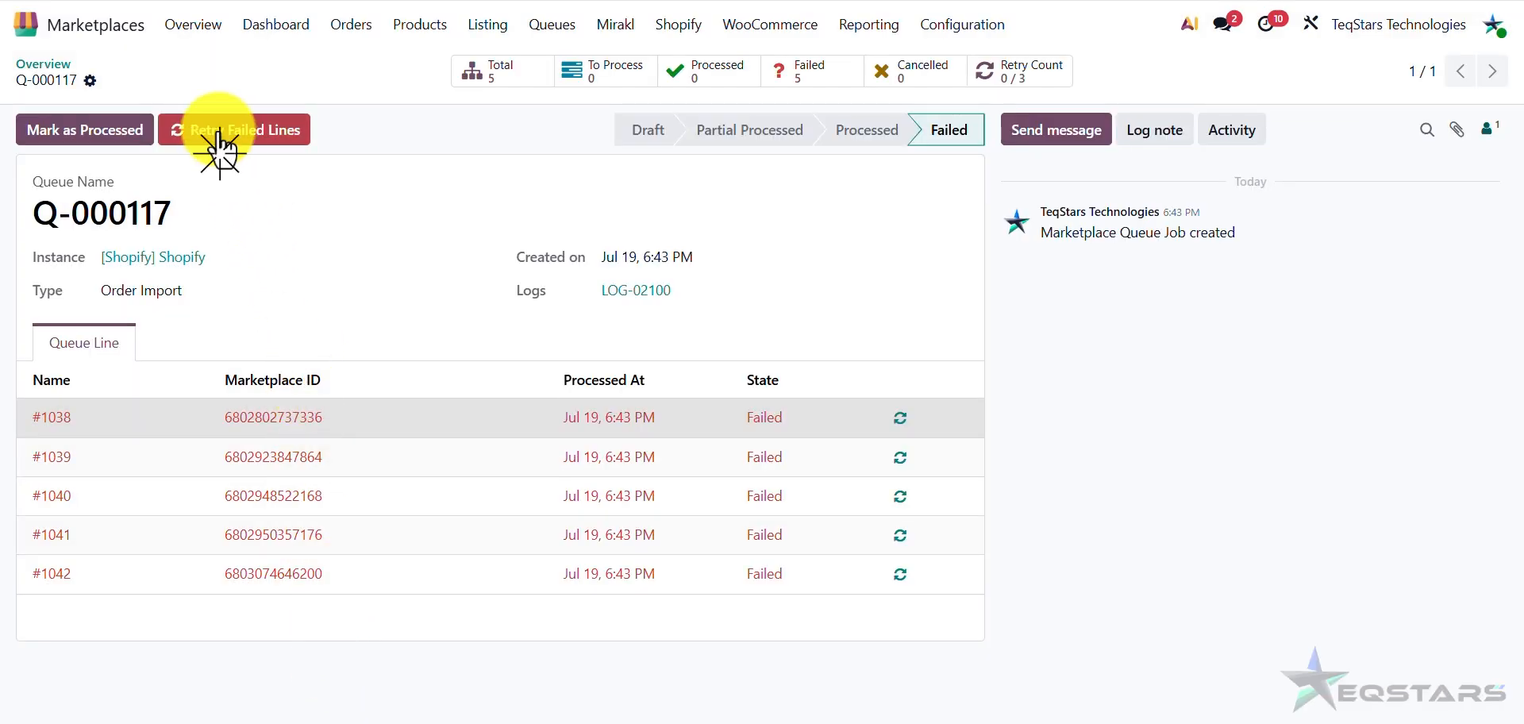
Step: Retry the failed queue lines and open the sales order for #1038 to examine its order lines
{"action": "left_click", "coordinate": [219, 132]}
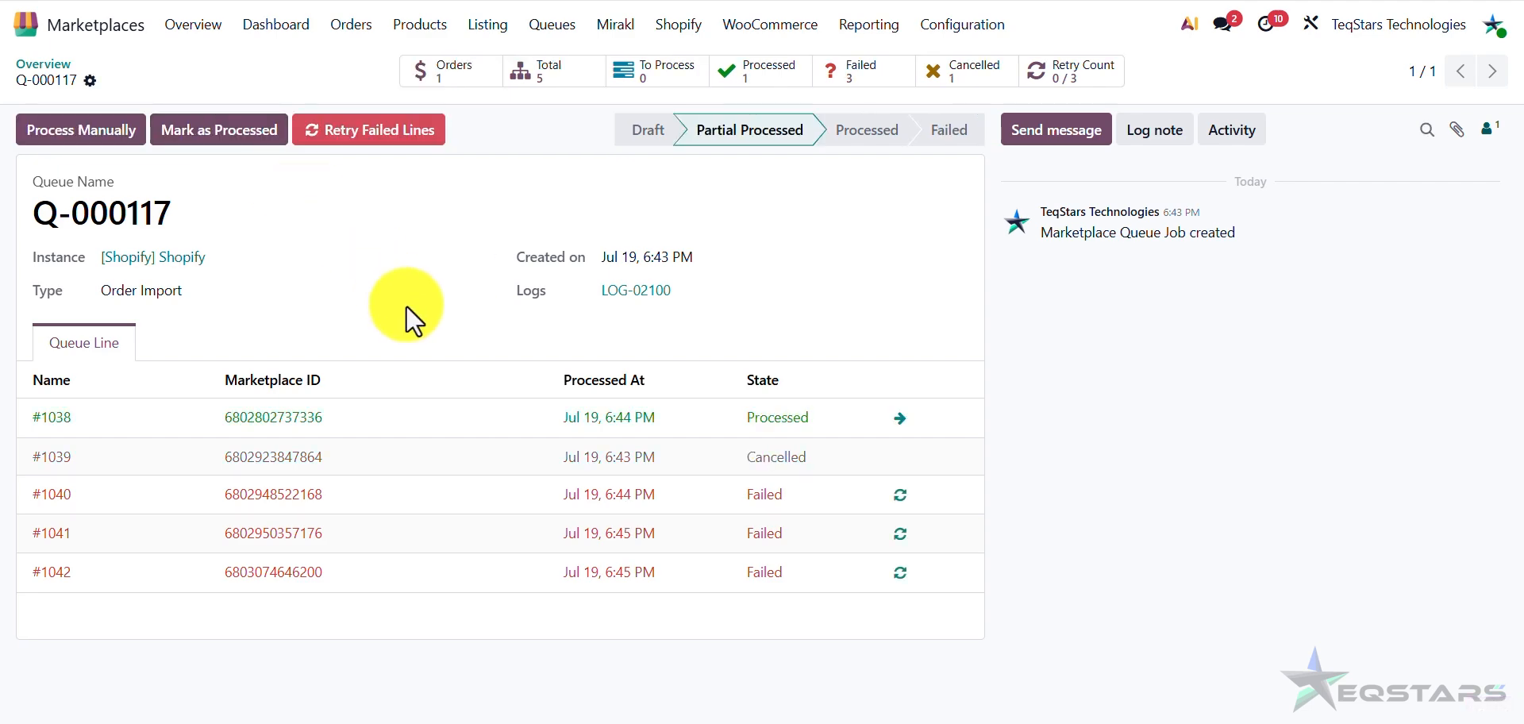
{"action": "left_click", "coordinate": [900, 418]}
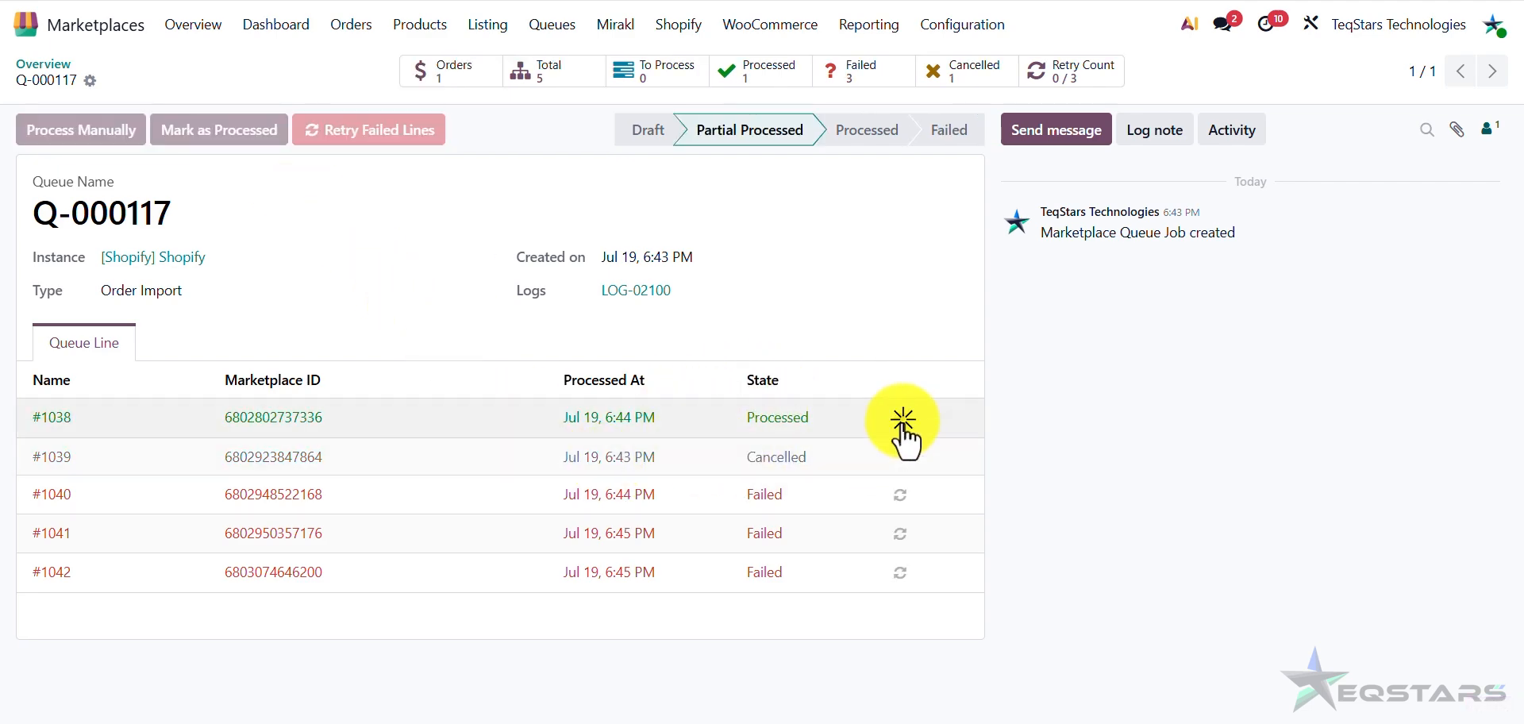
{"action": "scroll", "coordinate": [763, 469], "scroll_direction": "down", "scroll_amount": 2}
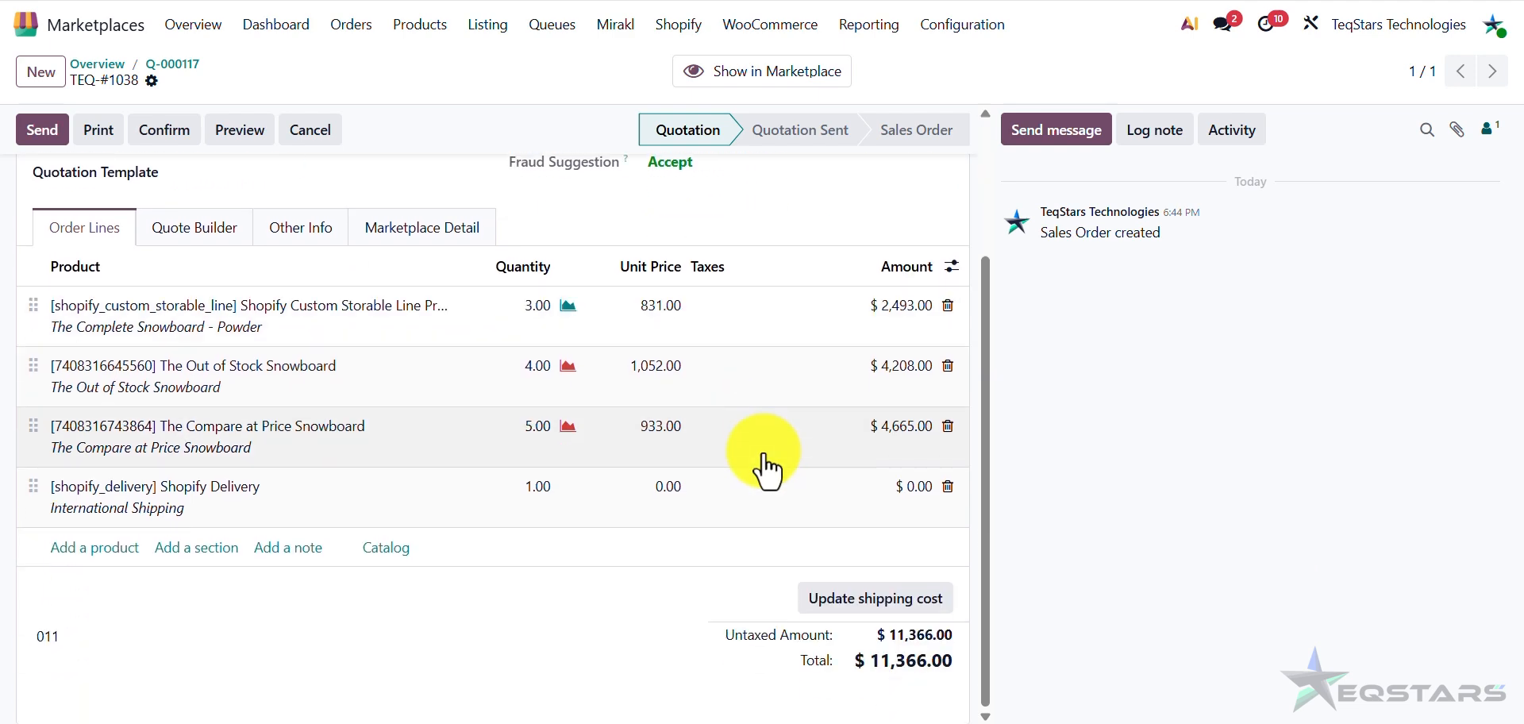
Step: Open the bogus workflow in the marketplace automation settings and enable Confirm Order and Create Invoice
{"action": "scroll", "coordinate": [764, 468], "scroll_direction": "up", "scroll_amount": 2}
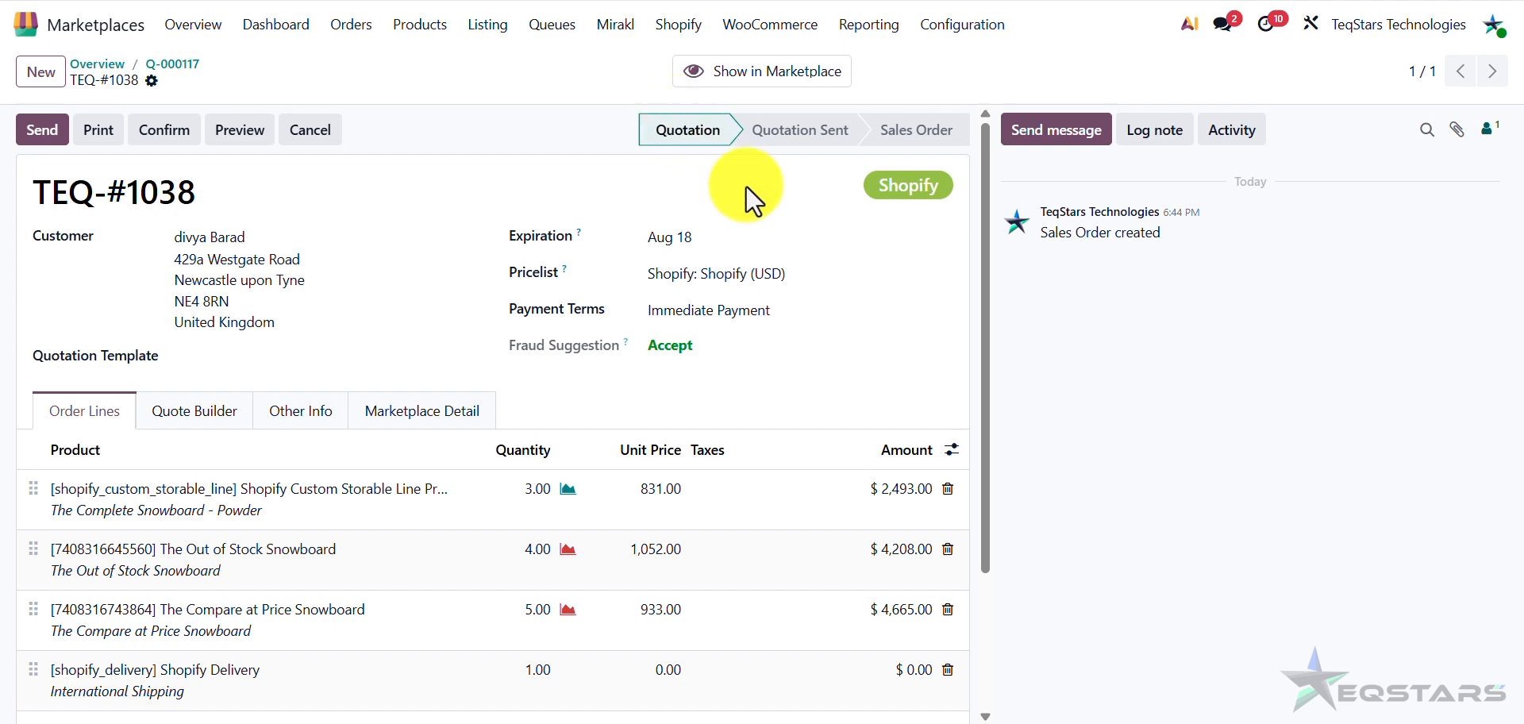
{"action": "left_click", "coordinate": [988, 30]}
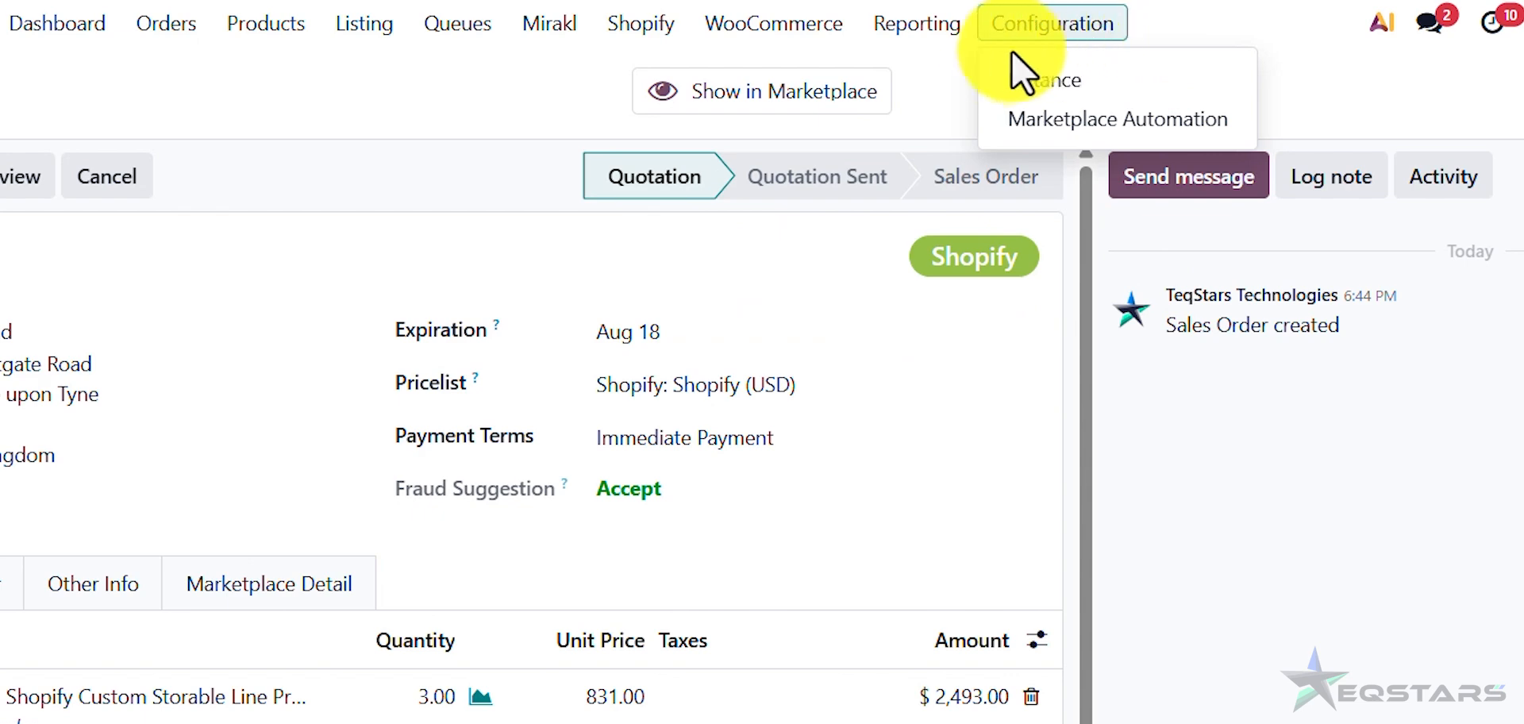
{"action": "left_click", "coordinate": [1177, 127]}
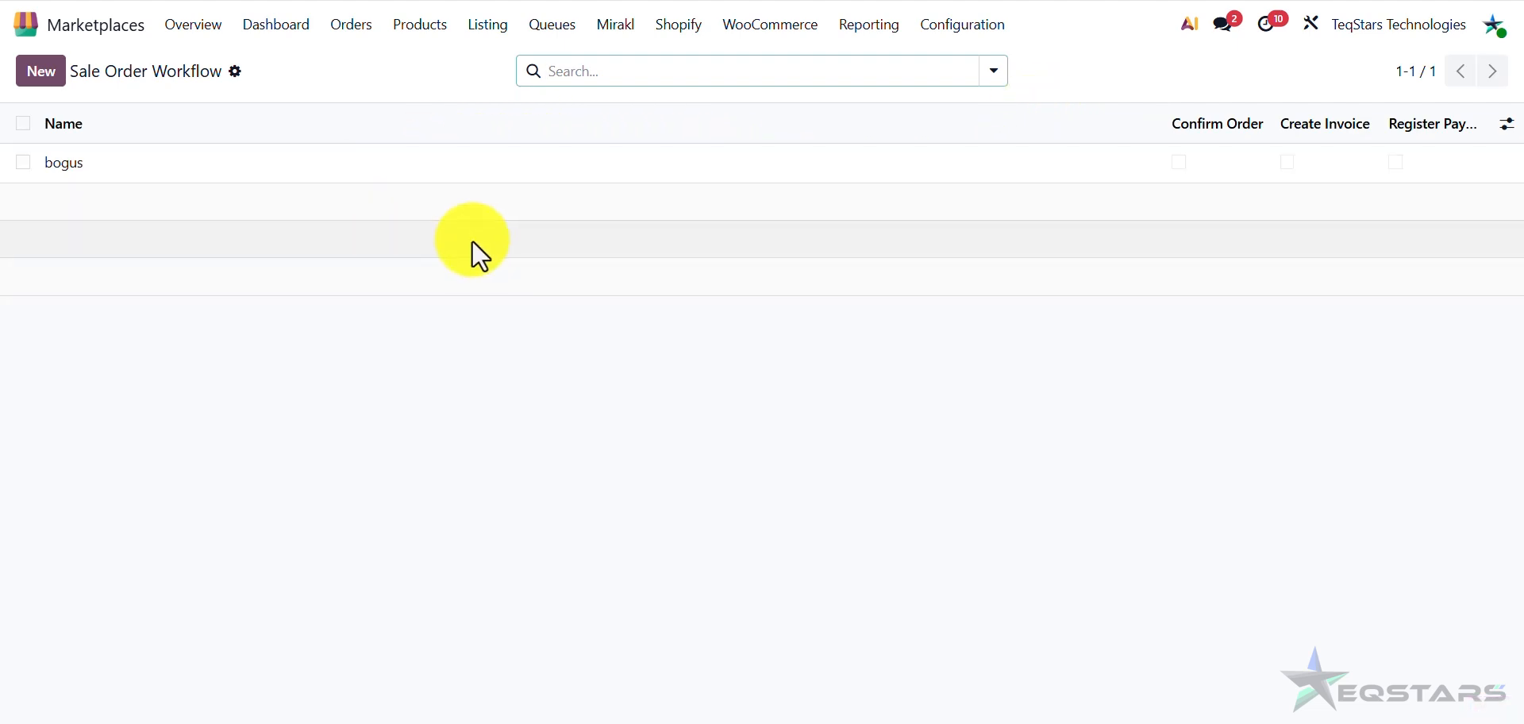
{"action": "left_click", "coordinate": [467, 168]}
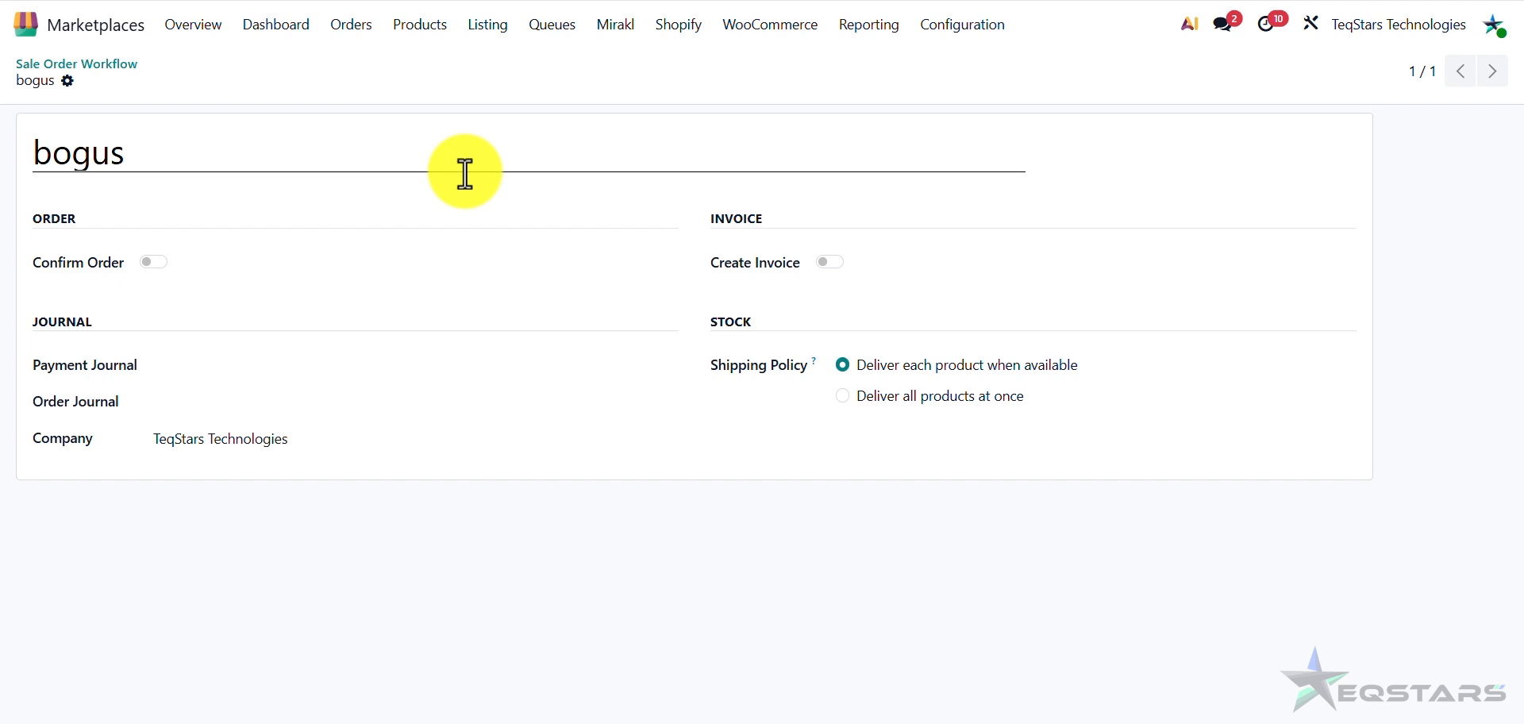
{"action": "left_click", "coordinate": [150, 265]}
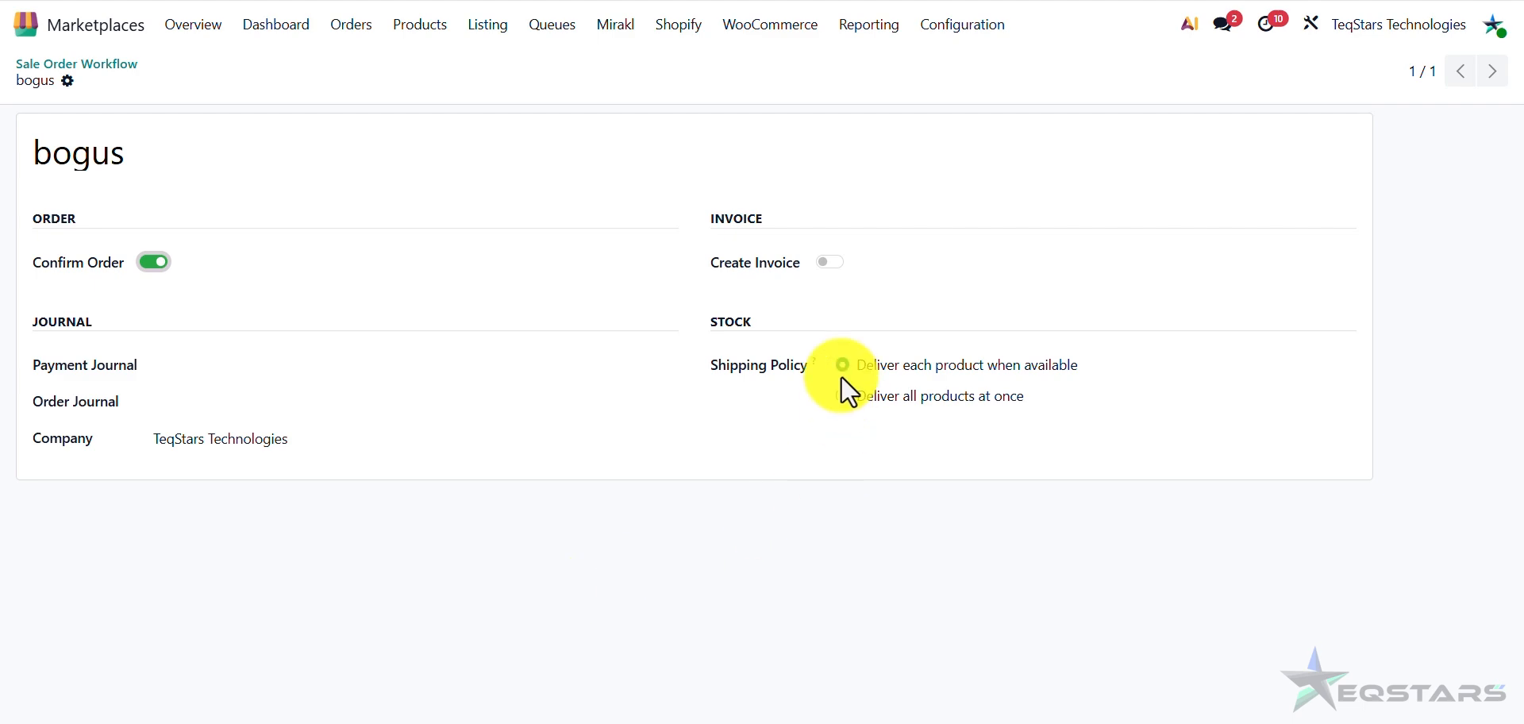
{"action": "left_click", "coordinate": [830, 276]}
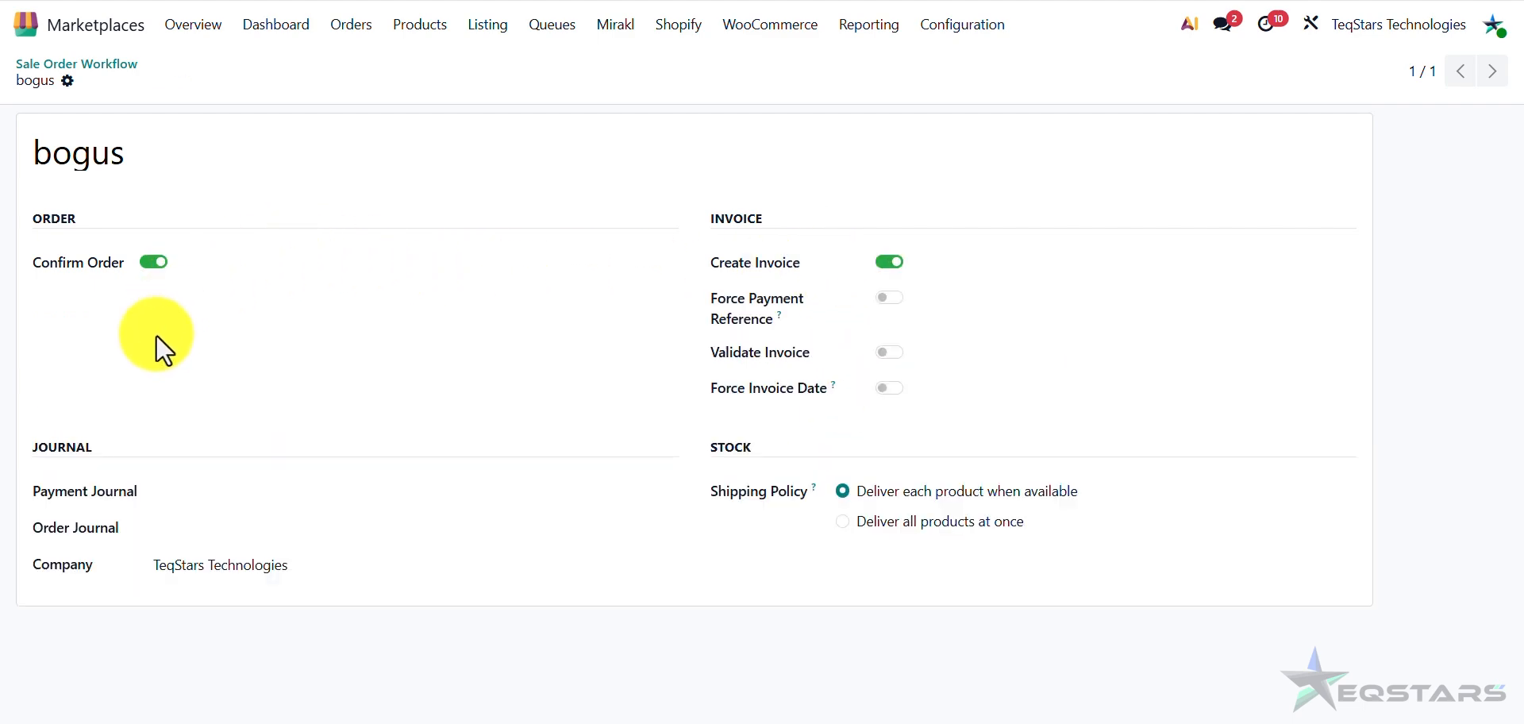
Step: Open queue job Q-000117 from the Shopify instance's queues on the overview and view its first failed queue line
{"action": "left_click", "coordinate": [193, 24]}
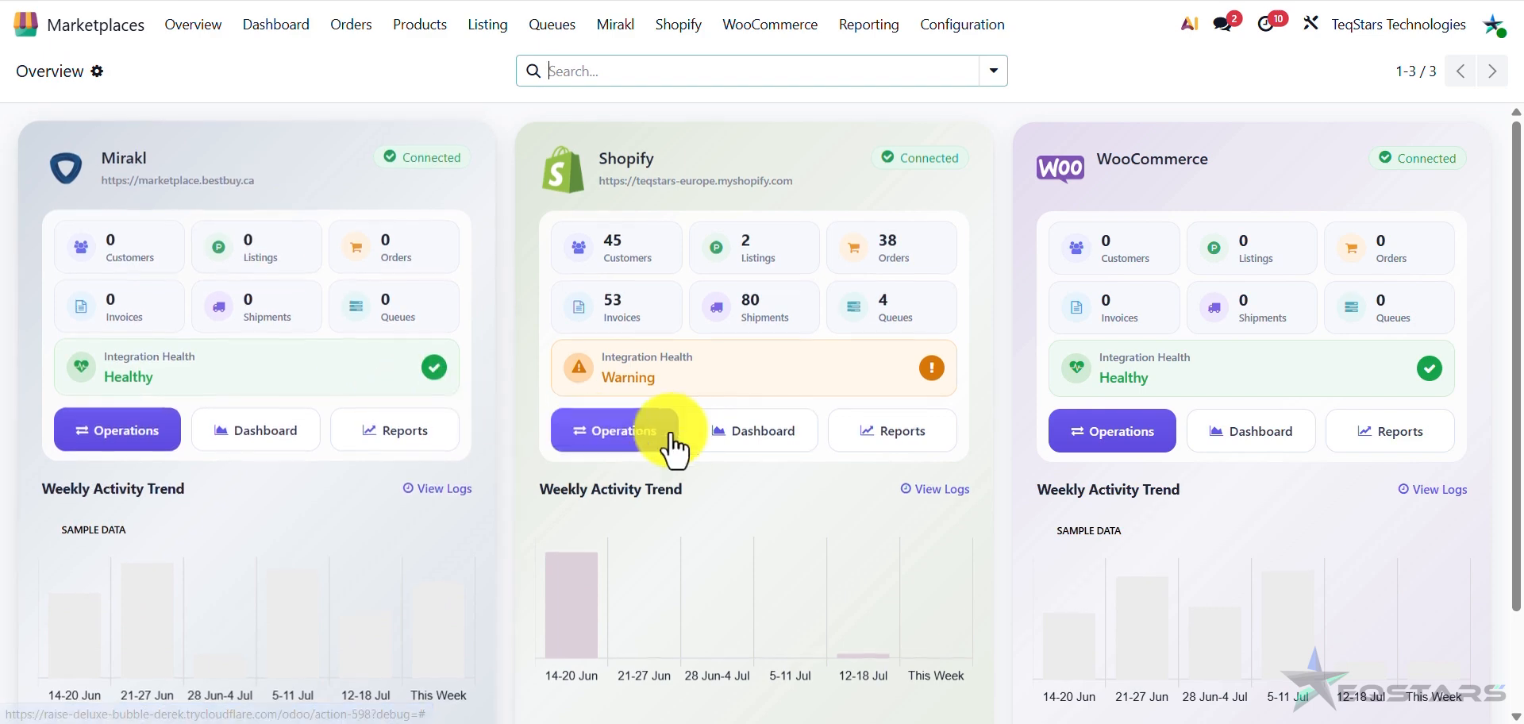
{"action": "left_click", "coordinate": [865, 317]}
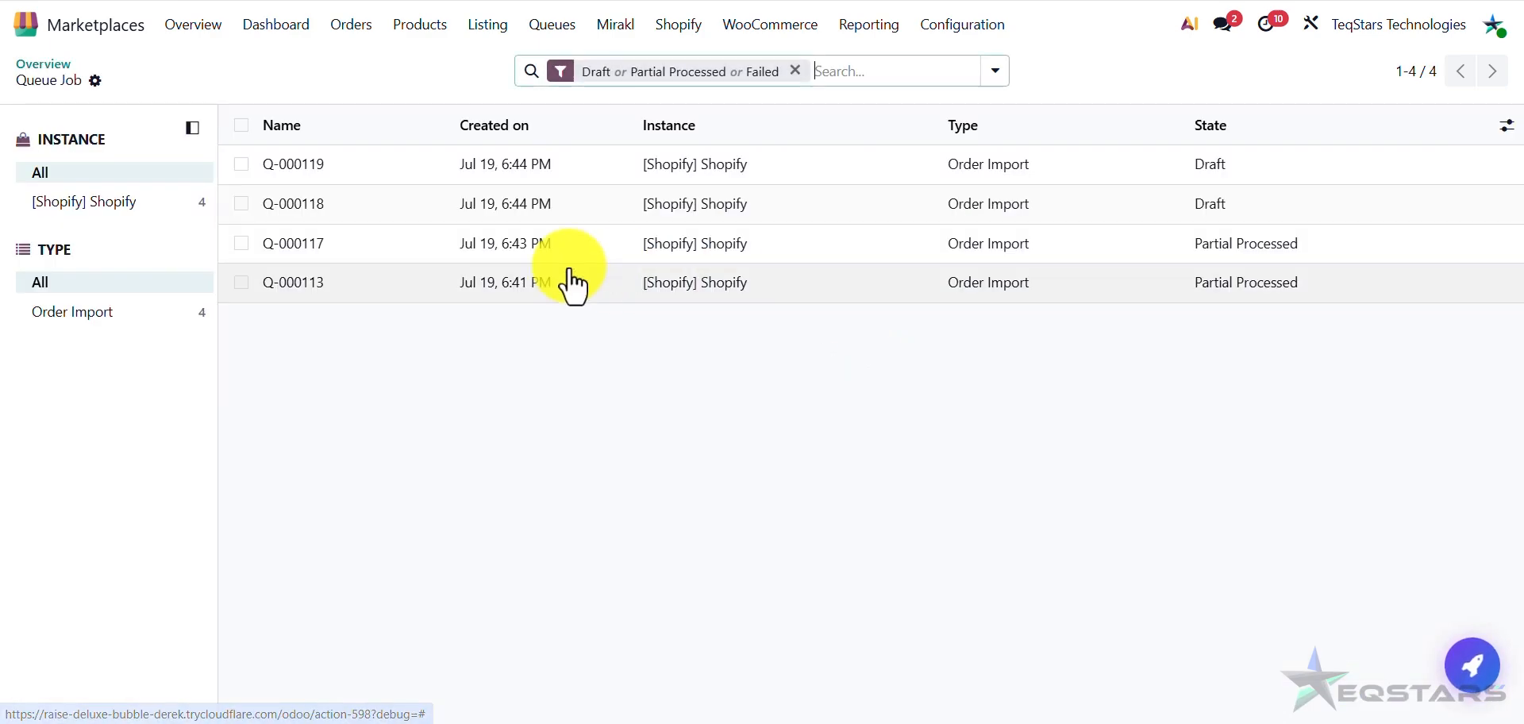
{"action": "left_click", "coordinate": [451, 246]}
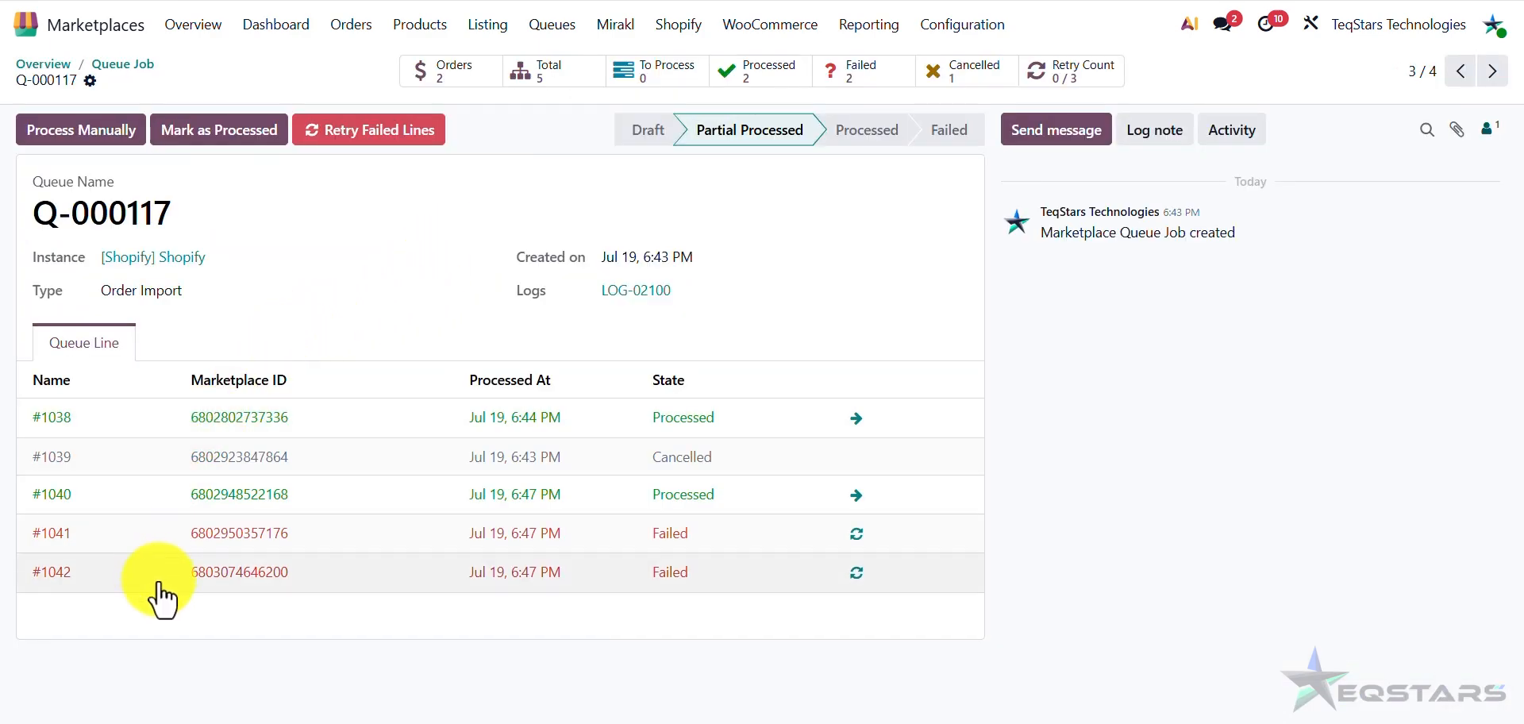
{"action": "left_click", "coordinate": [348, 546]}
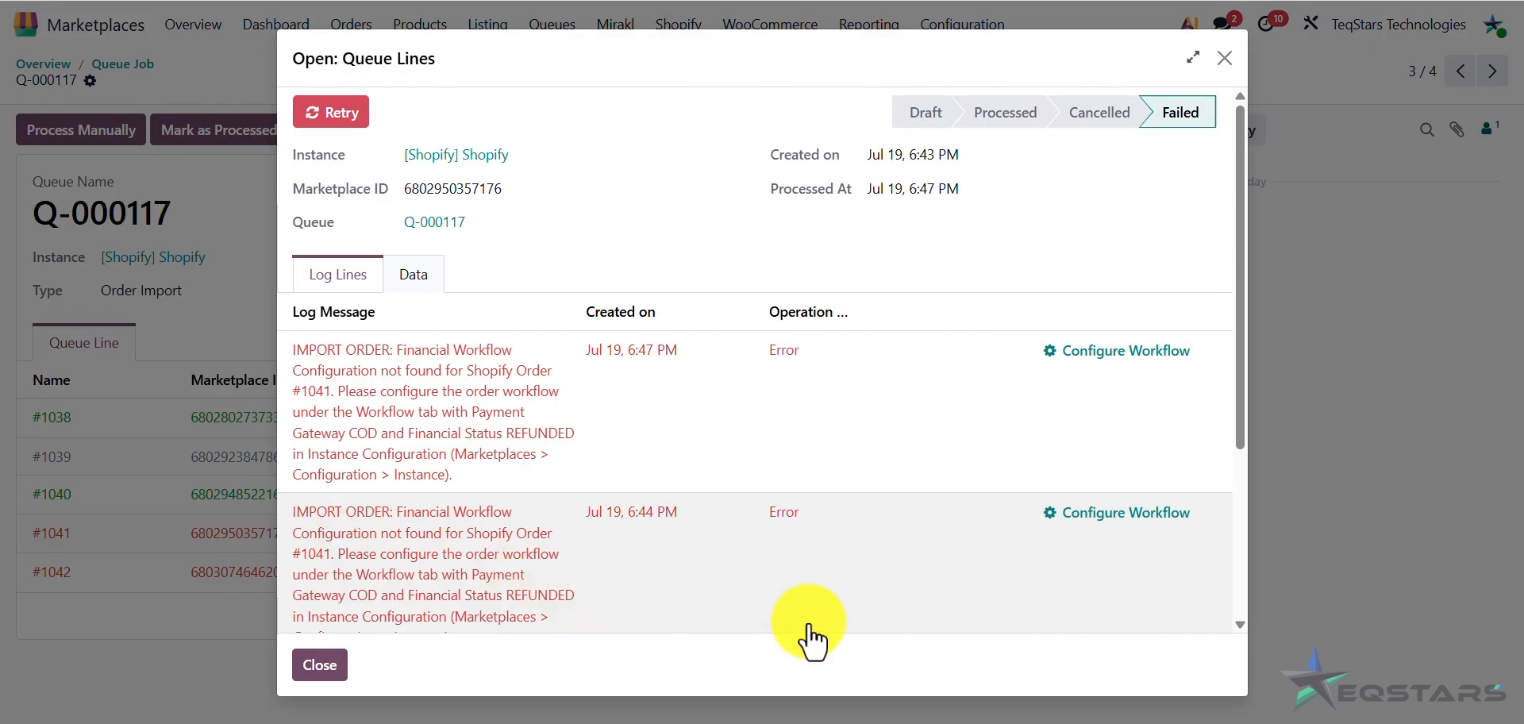
Step: Assign the bogus marketplace workflow in the failed line's order workflow configuration, and retry the queue's failed lines
{"action": "left_click", "coordinate": [1079, 353]}
{"action": "left_click", "coordinate": [742, 340]}
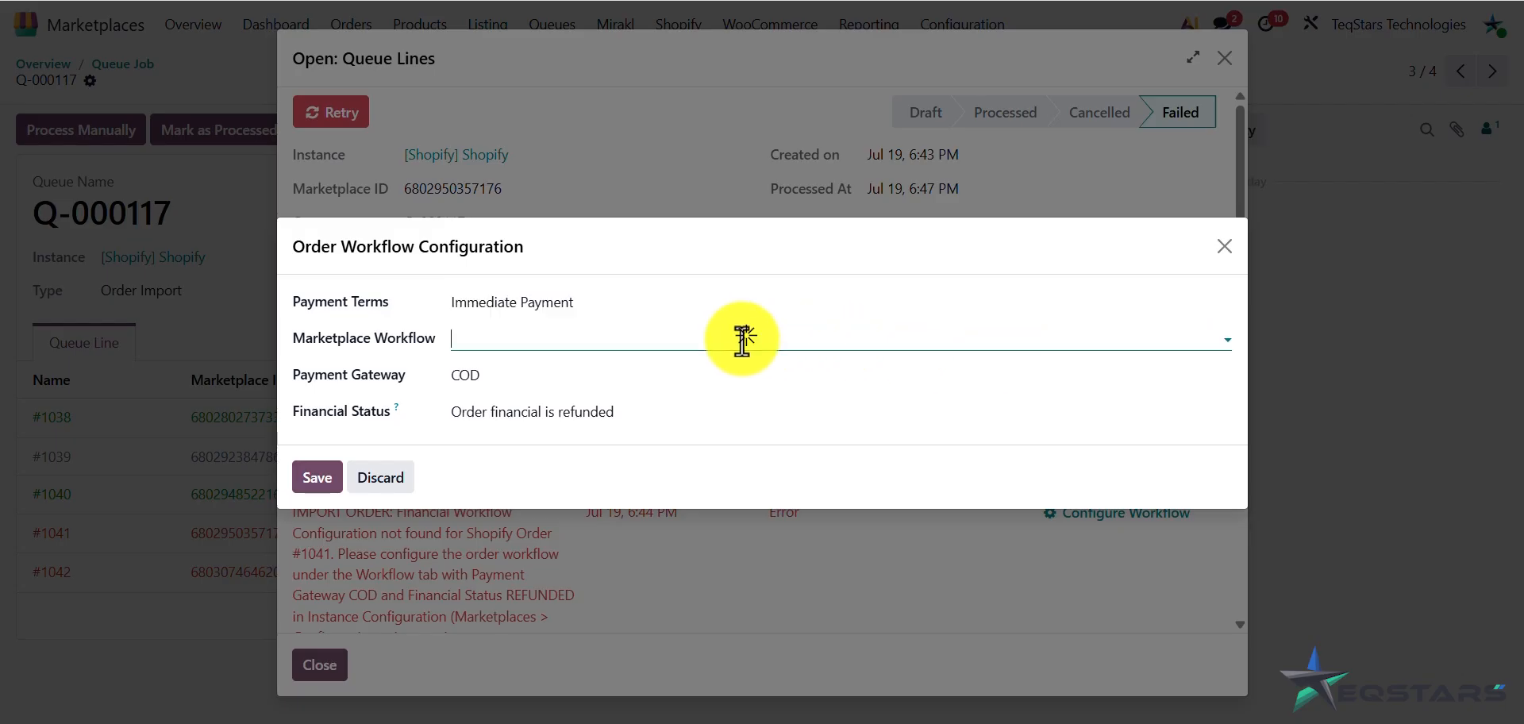
{"action": "left_click", "coordinate": [560, 387]}
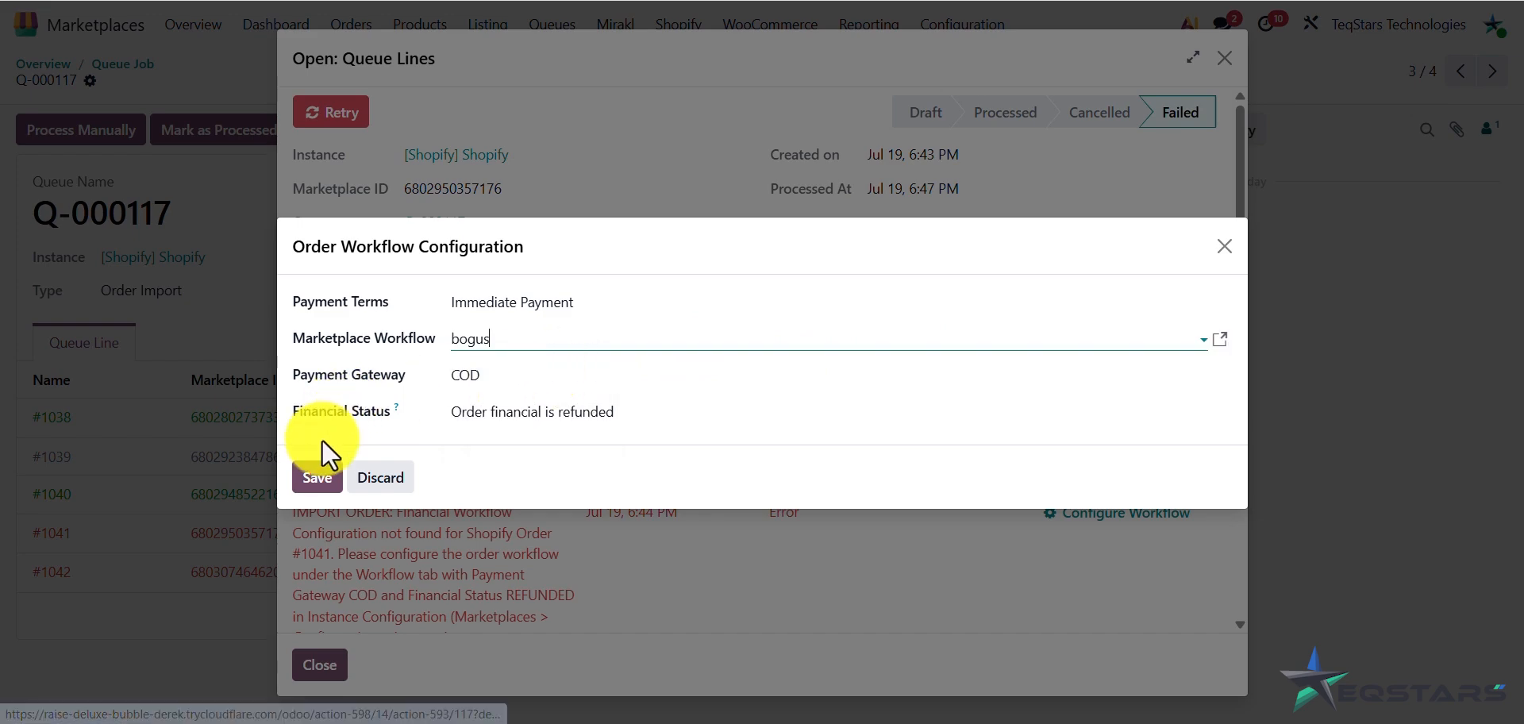
{"action": "left_click", "coordinate": [317, 477]}
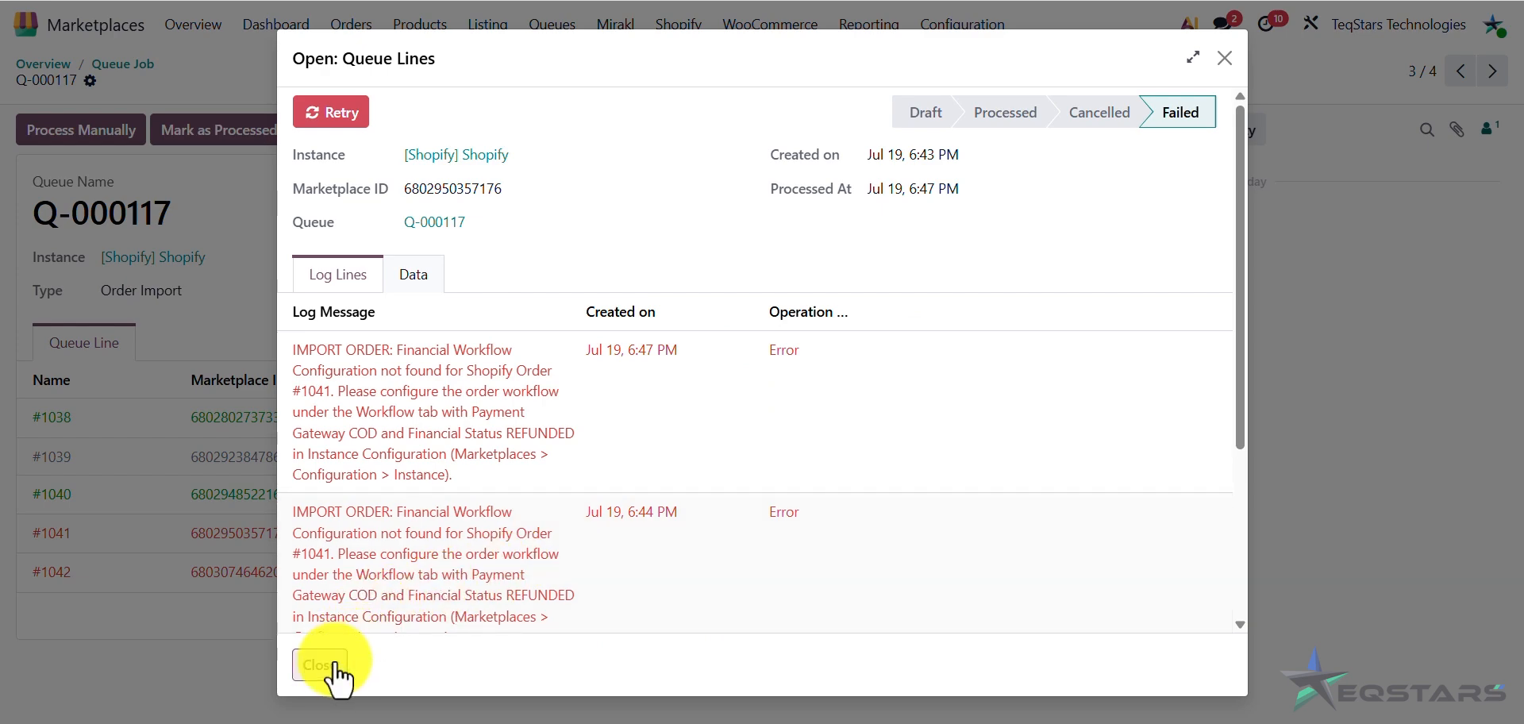
{"action": "left_click", "coordinate": [333, 666]}
{"action": "left_click", "coordinate": [391, 130]}
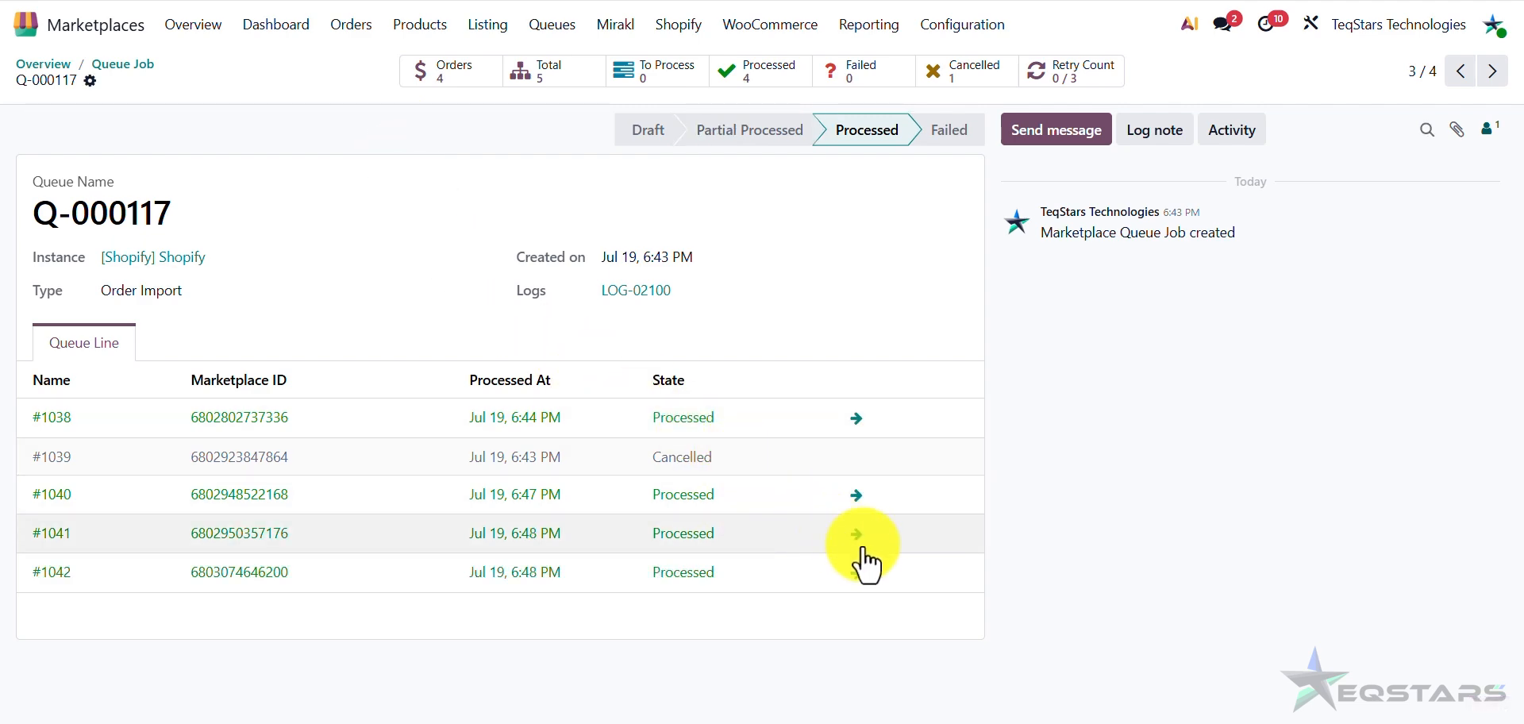
Step: Open the sales order of the queue line just configured and examine the invoice linked to it
{"action": "left_click", "coordinate": [856, 534]}
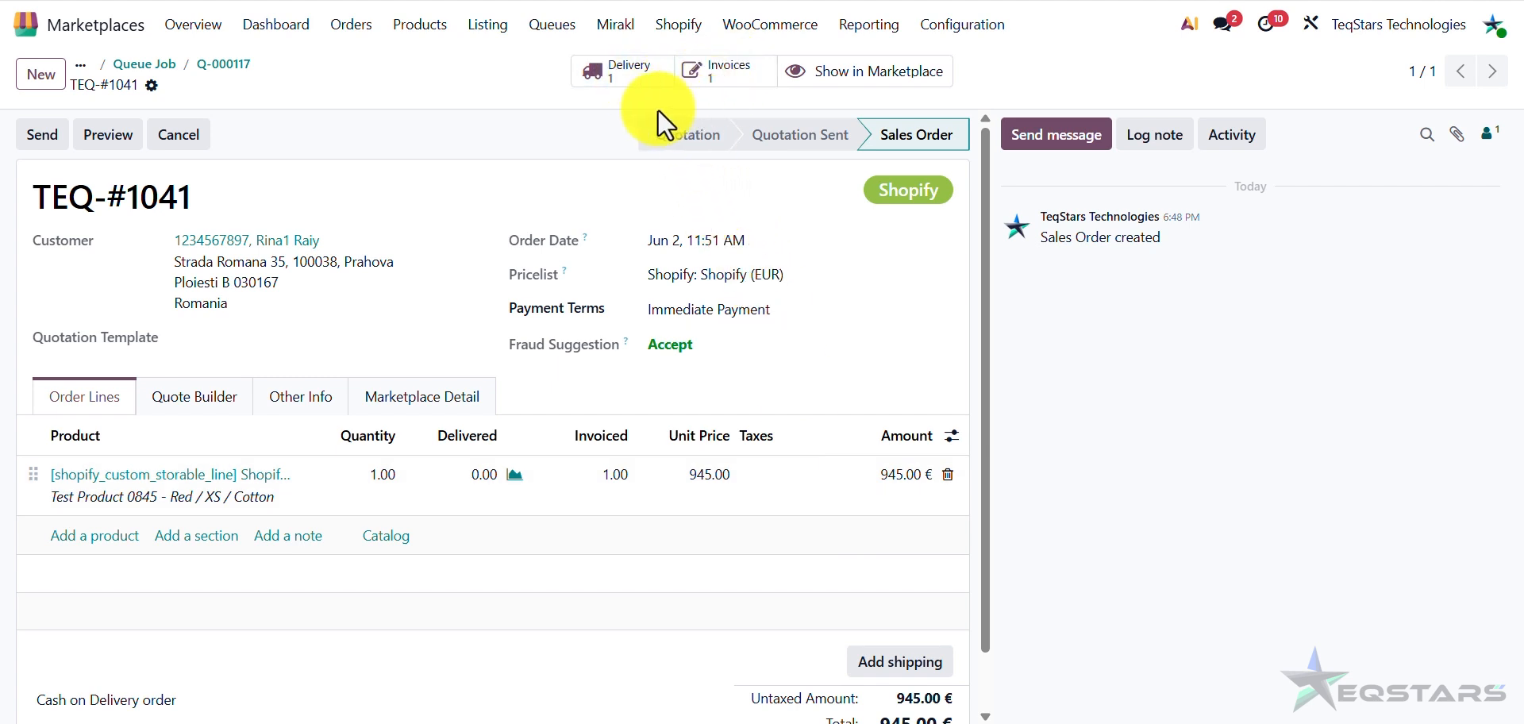
{"action": "left_click", "coordinate": [723, 77]}
{"action": "scroll", "coordinate": [496, 435], "scroll_direction": "down", "scroll_amount": 1}
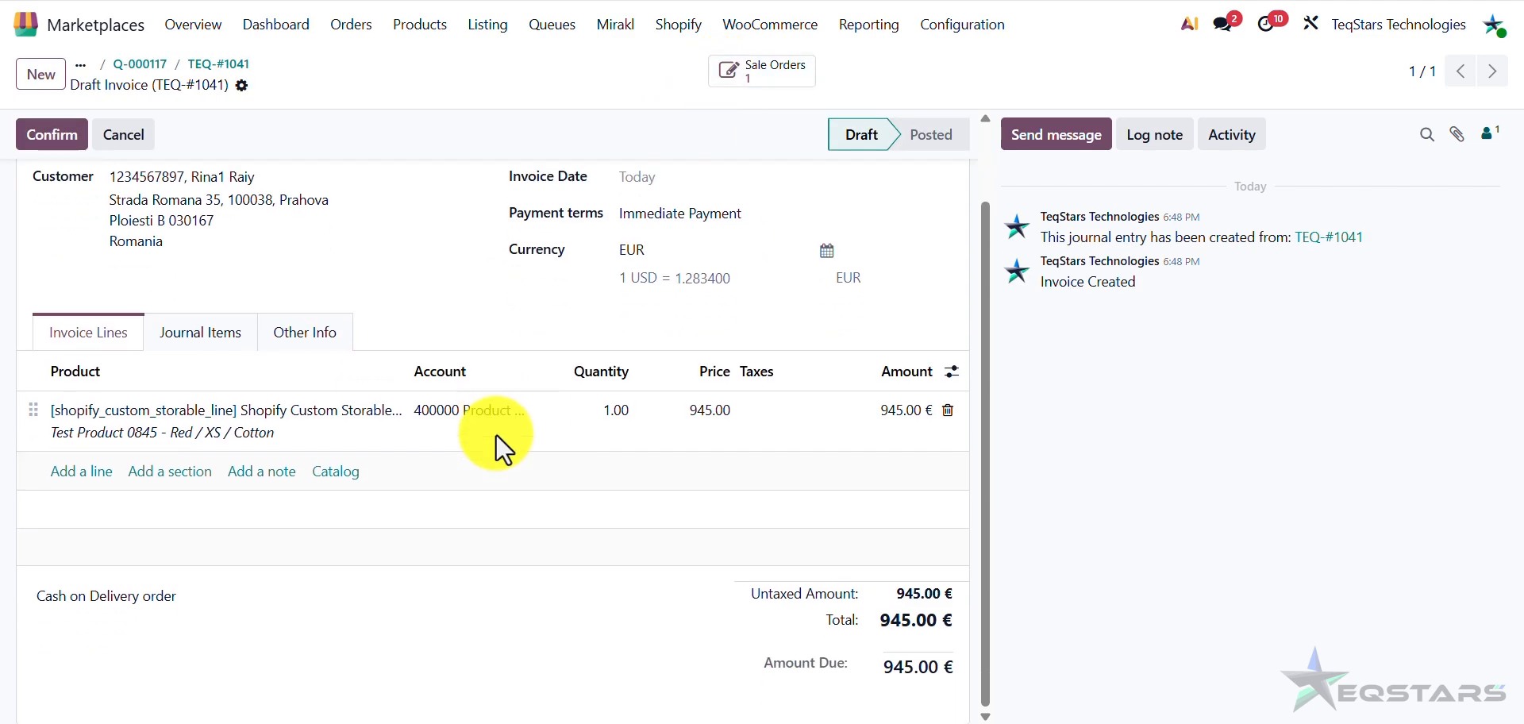
{"action": "scroll", "coordinate": [497, 435], "scroll_direction": "up", "scroll_amount": 1}
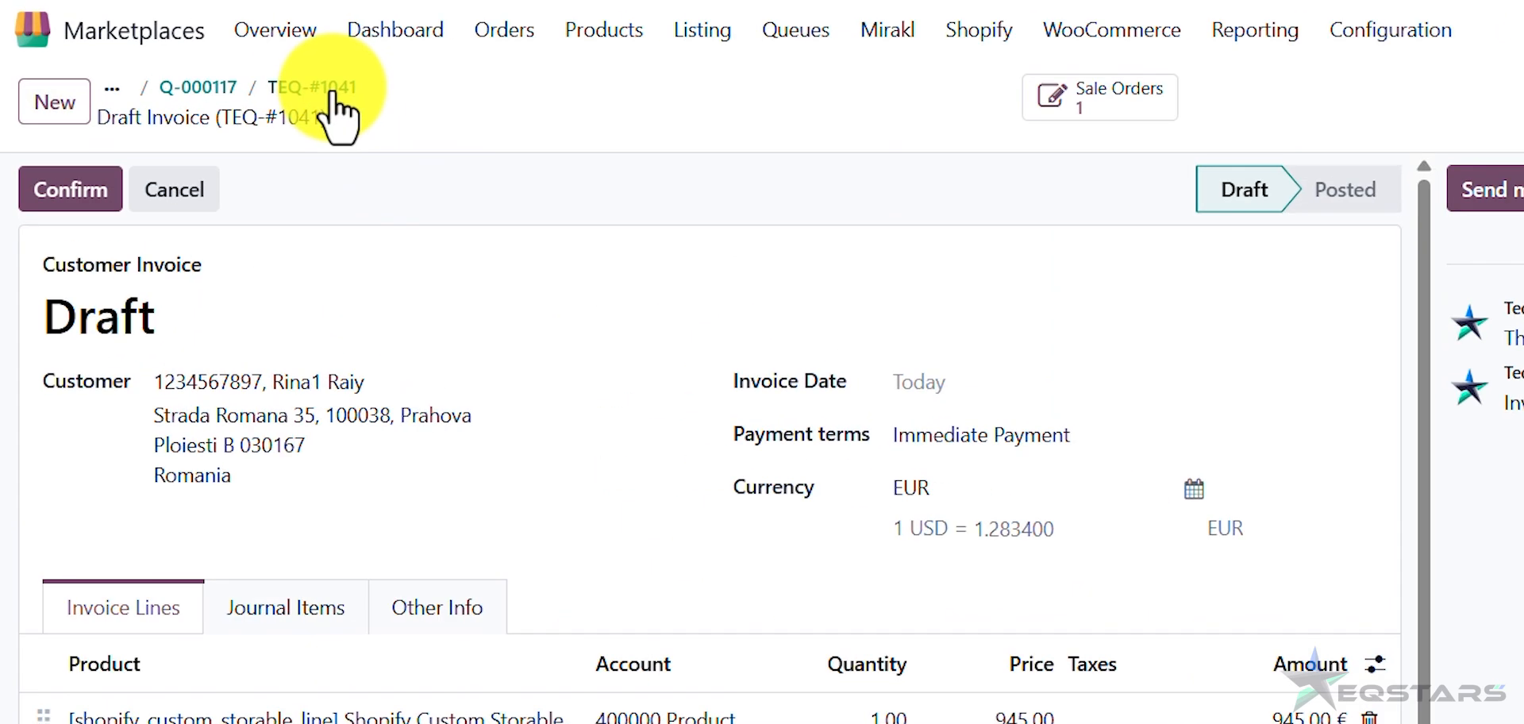
{"action": "left_click", "coordinate": [332, 89]}
Step: Review the list of Shopify sales orders from the overview, and return to the home screen
{"action": "left_click", "coordinate": [295, 32]}
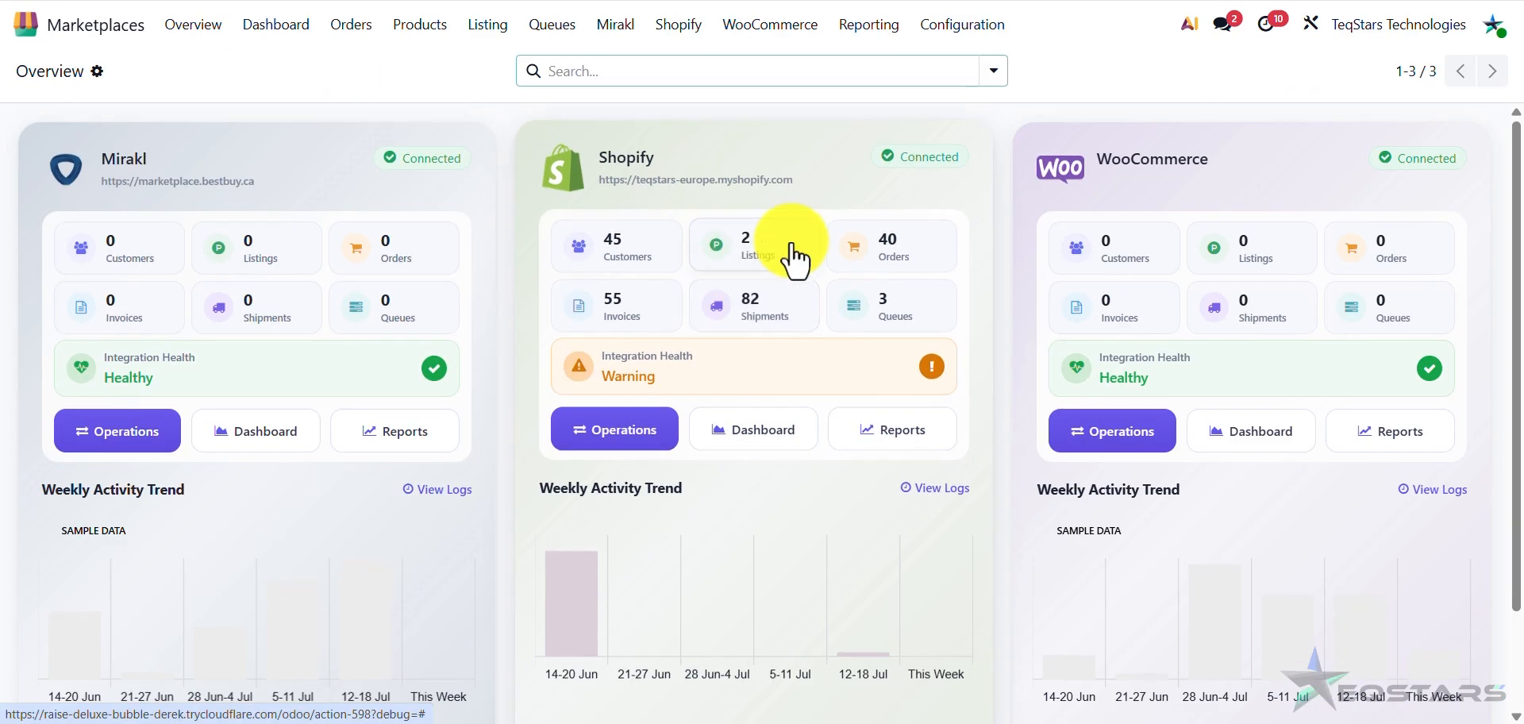
{"action": "left_click", "coordinate": [883, 253]}
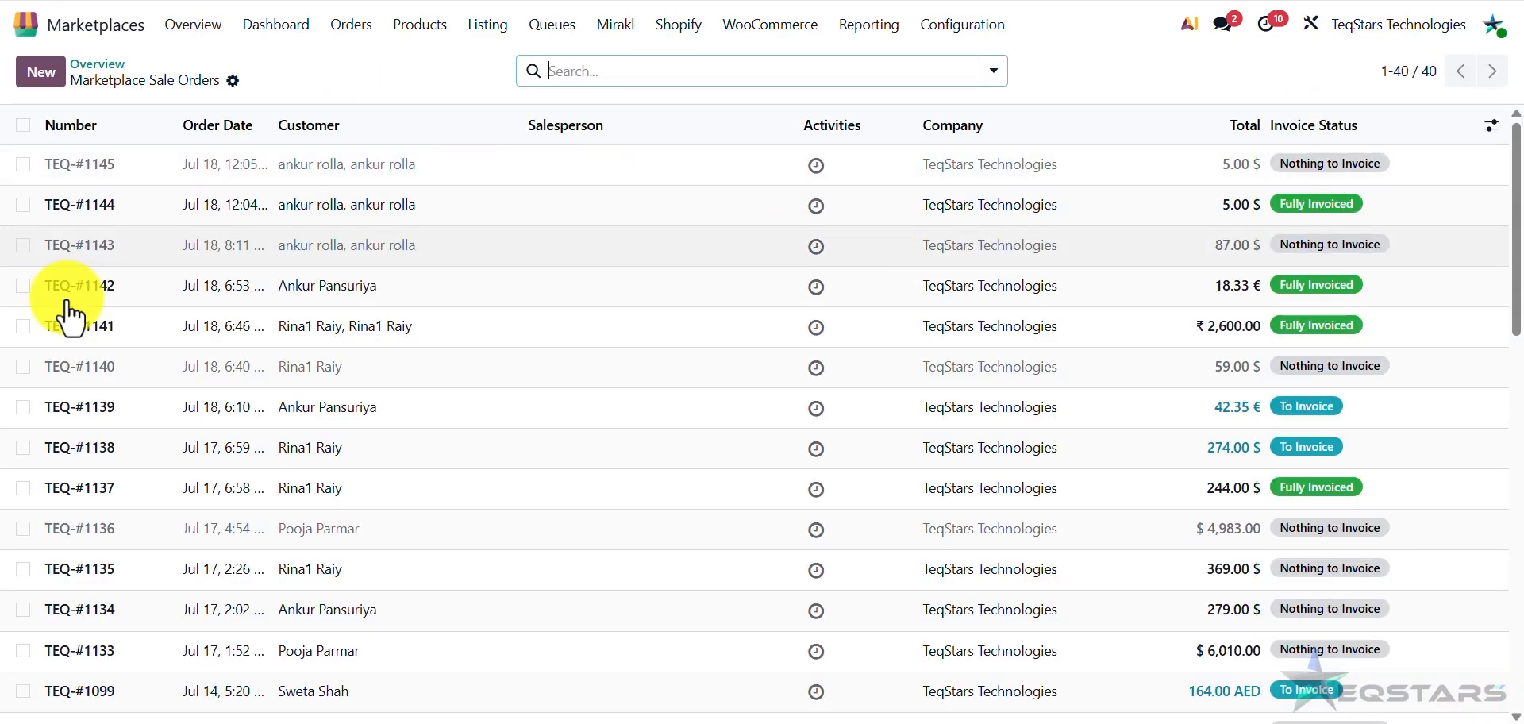
{"action": "scroll", "coordinate": [656, 486], "scroll_direction": "down", "scroll_amount": 8}
{"action": "scroll", "coordinate": [658, 493], "scroll_direction": "up", "scroll_amount": 8}
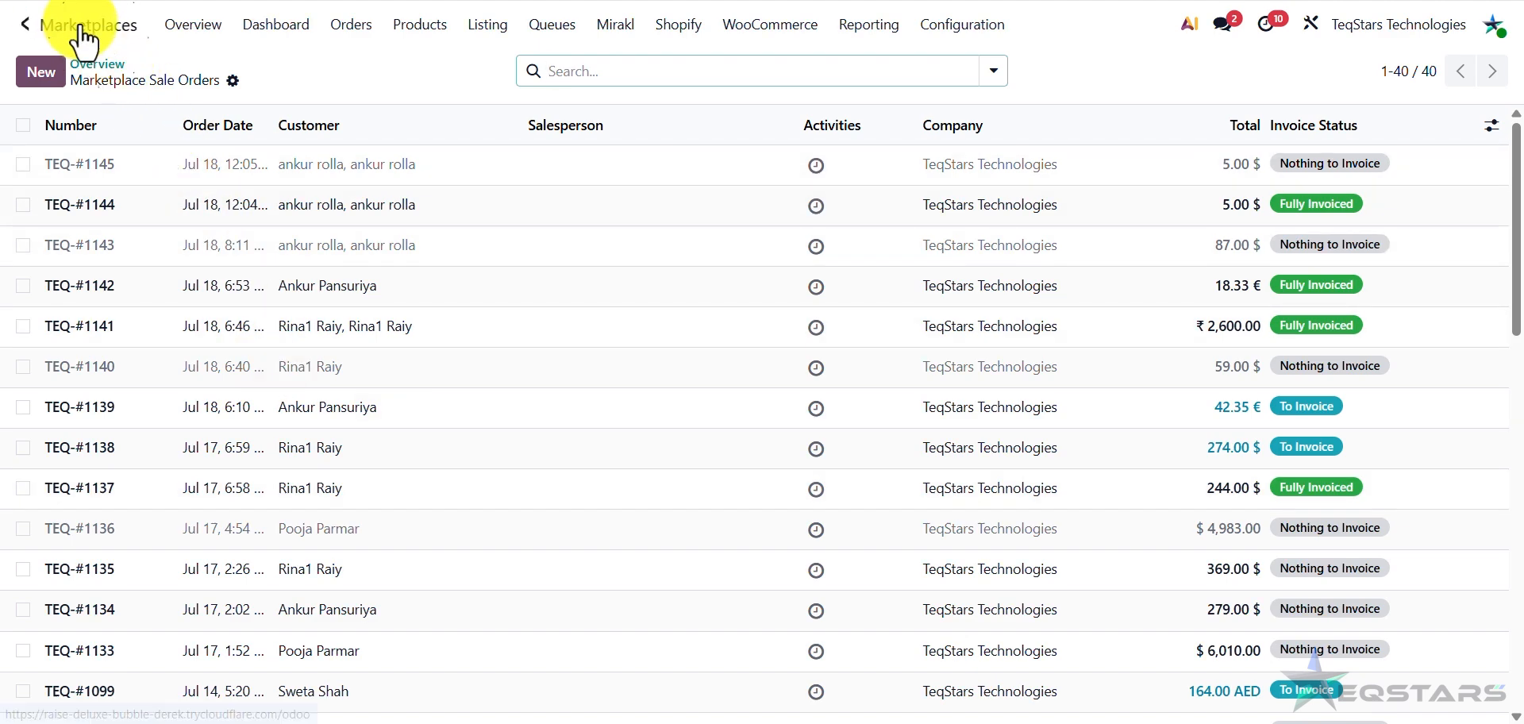
{"action": "left_click", "coordinate": [28, 26]}
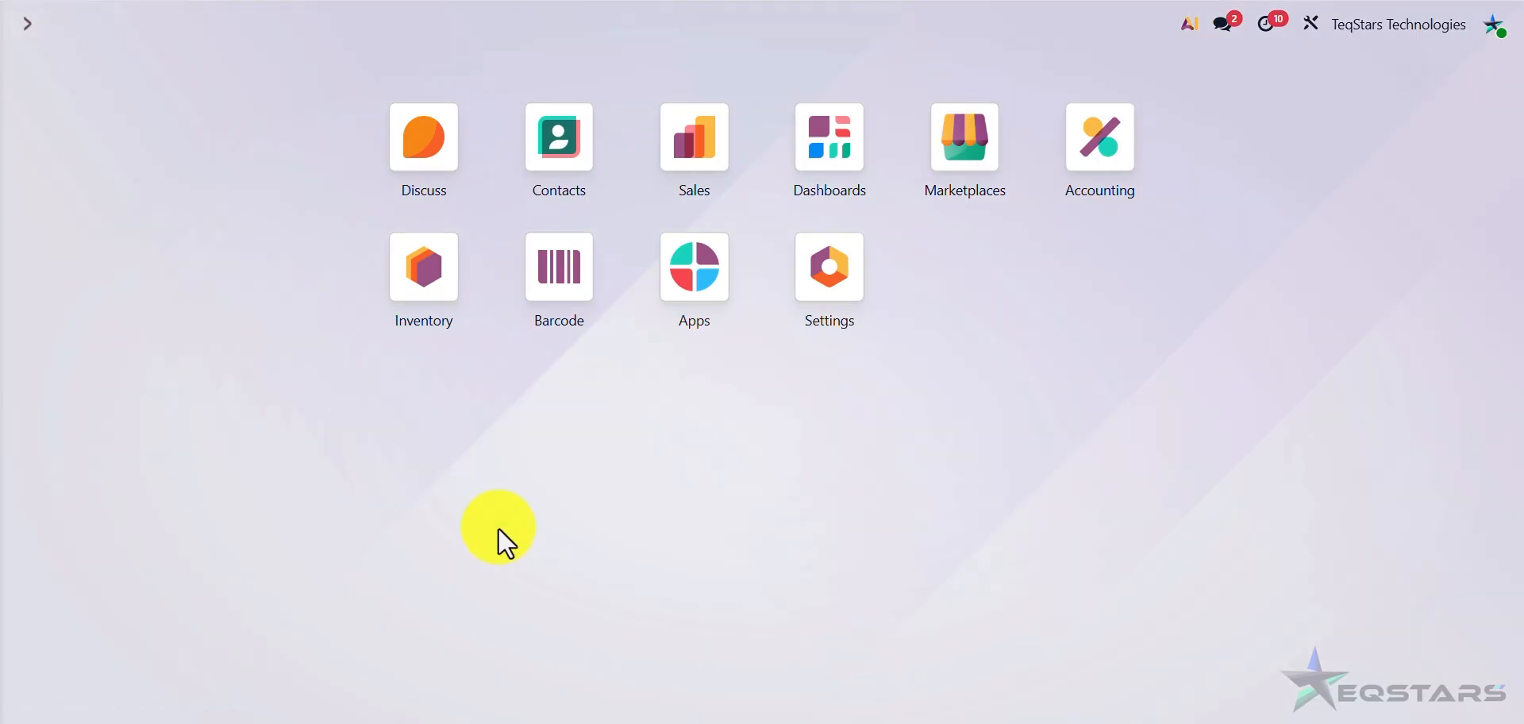